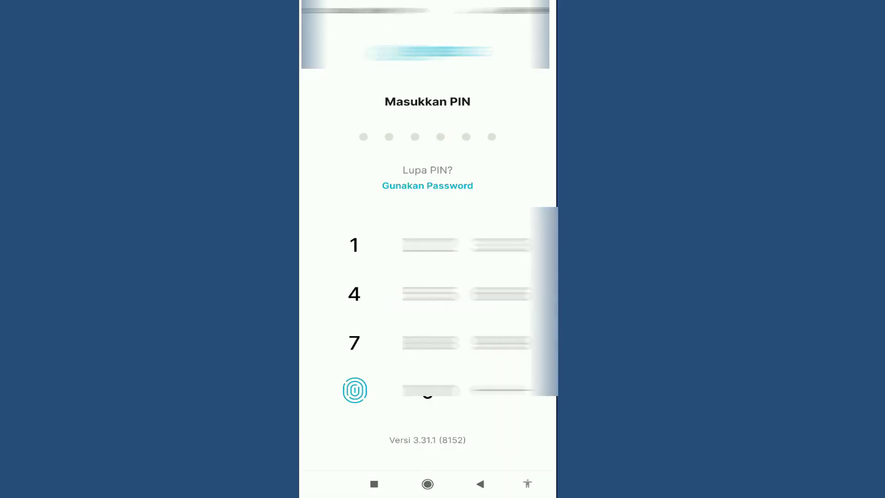
Step: Log in to the banking app with the fingerprint and reveal the active IDR balance
click(354, 390)
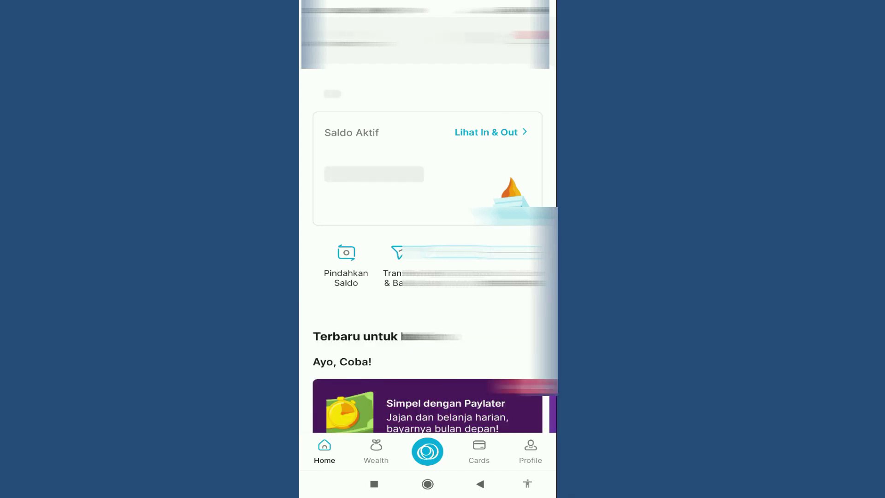
scroll(435, 258, down, 1)
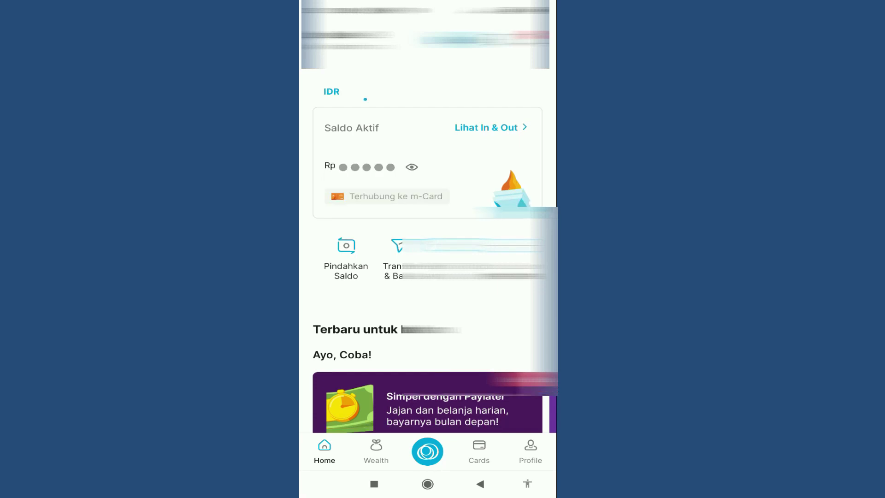
click(412, 147)
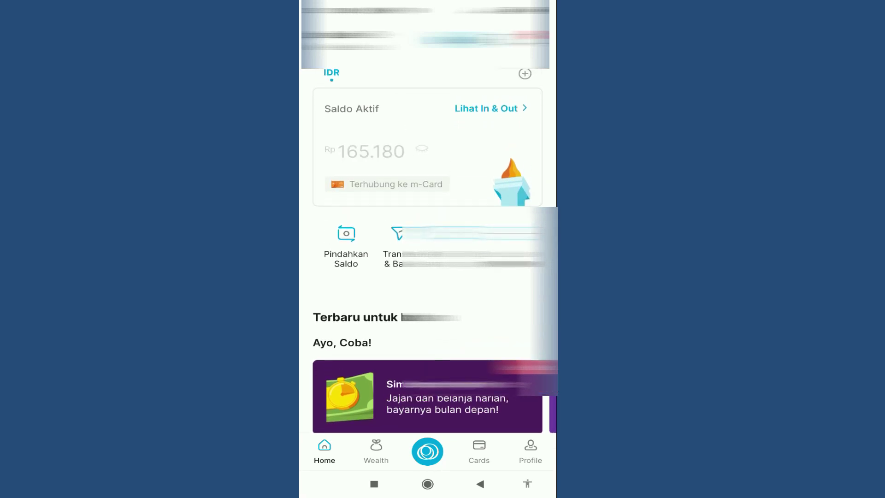
click(421, 148)
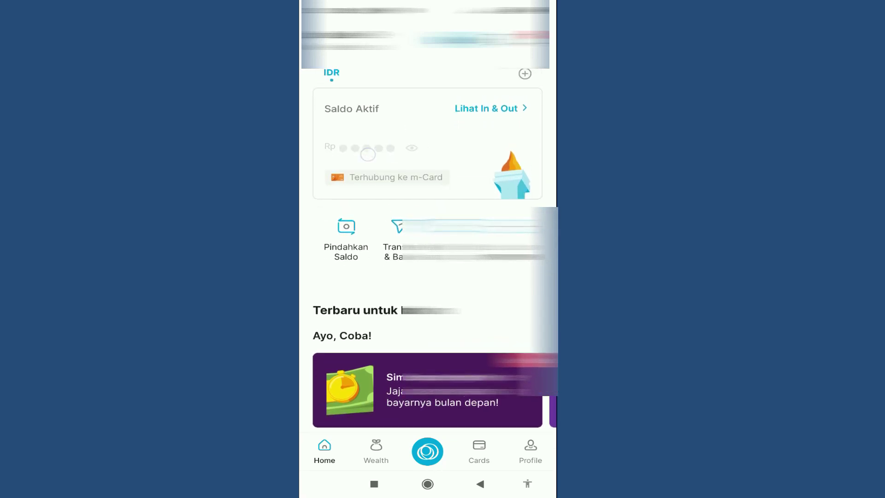
click(412, 147)
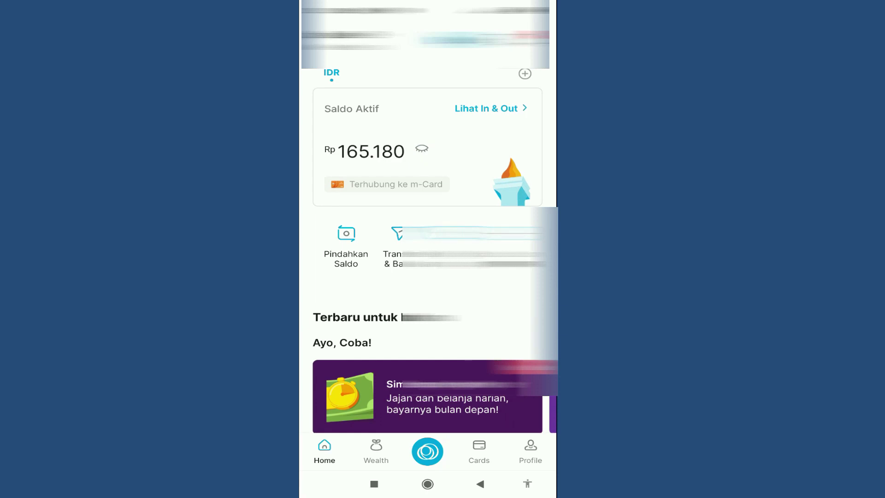
Step: Top up the e-Card with Rp 165.180 from the active balance and confirm the transfer
click(530, 451)
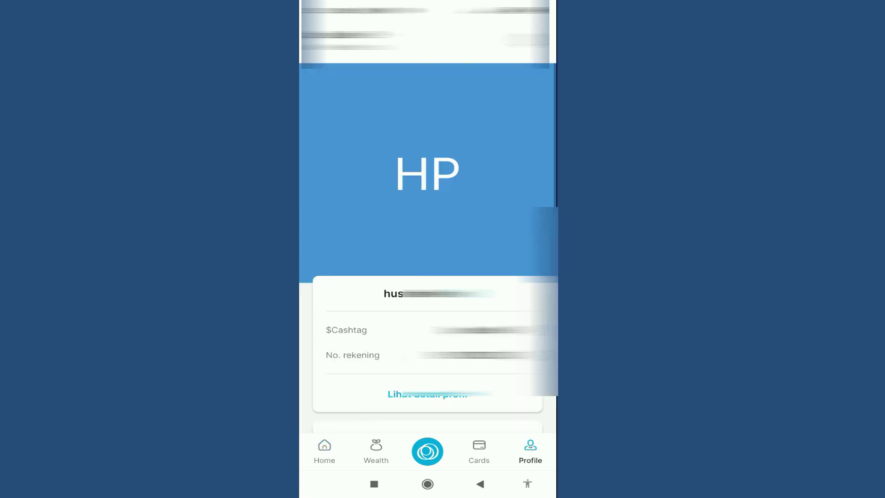
click(479, 451)
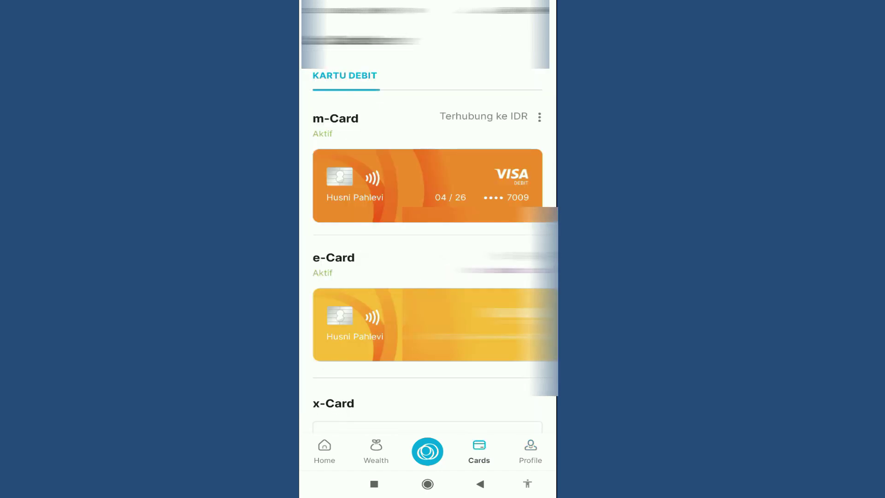
click(525, 189)
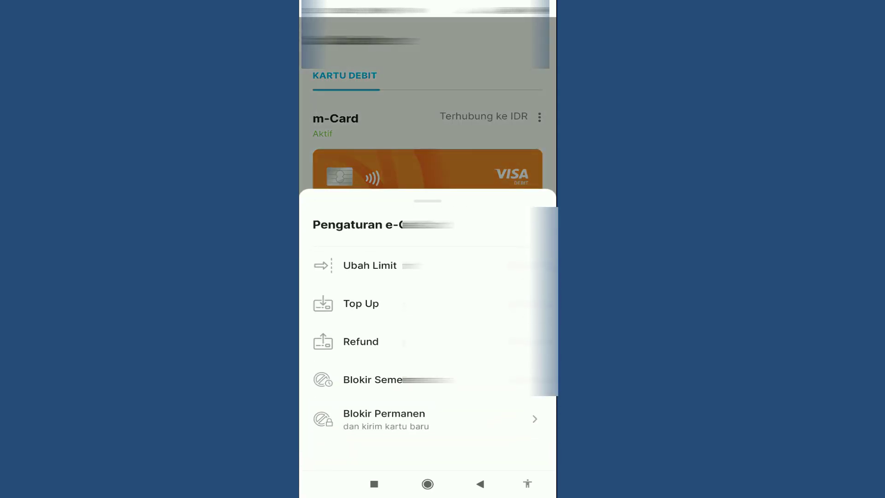
click(361, 303)
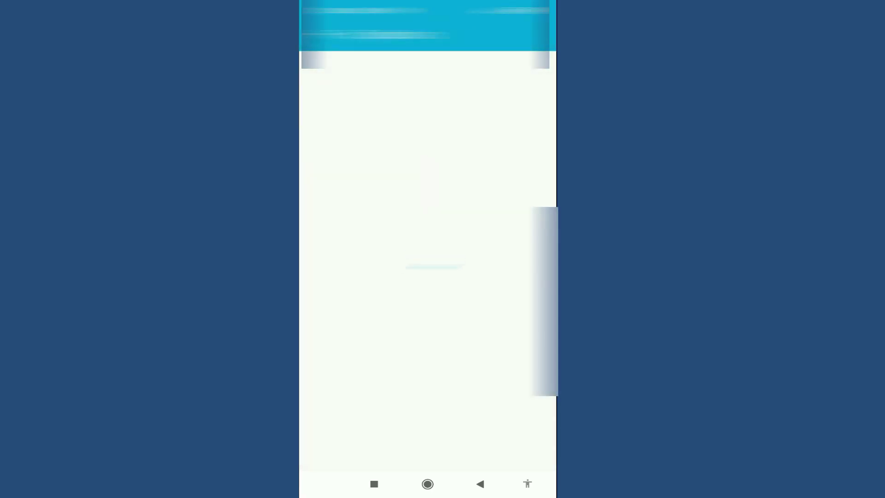
drag(326, 233, 509, 233)
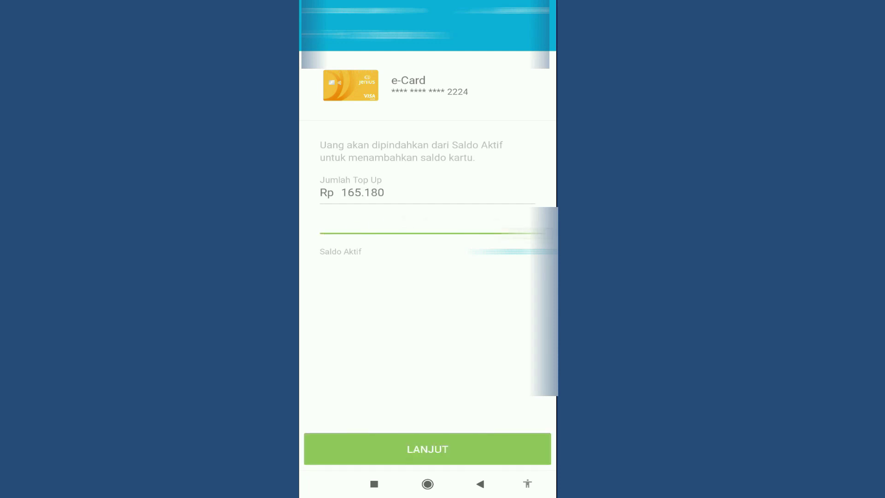
click(427, 449)
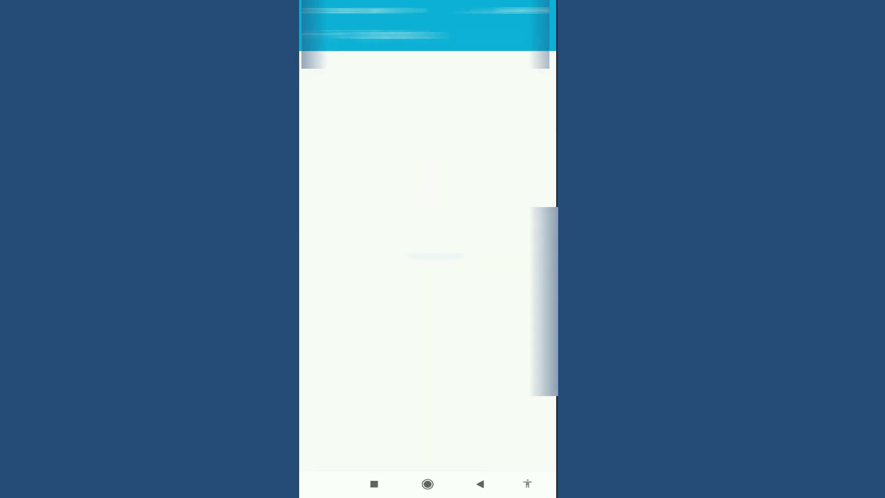
click(454, 450)
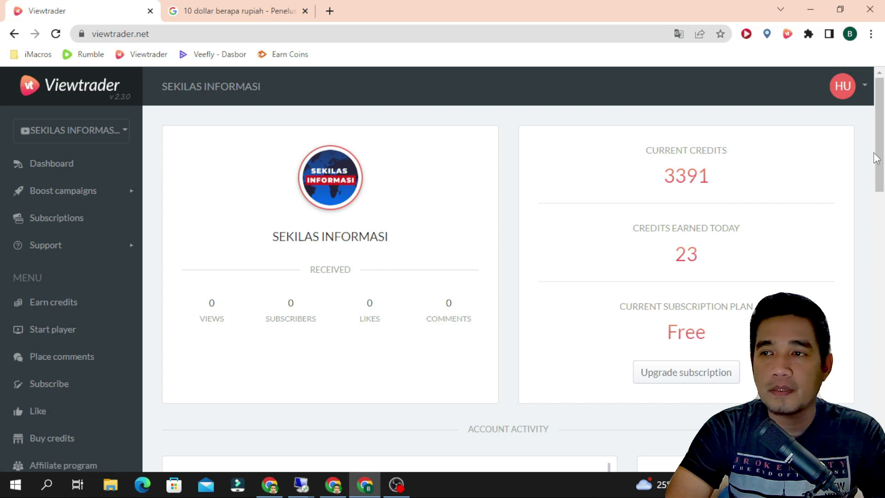
Step: In Viewtrader in the browser, open the subscription plans page and translate it into Indonesian
click(699, 379)
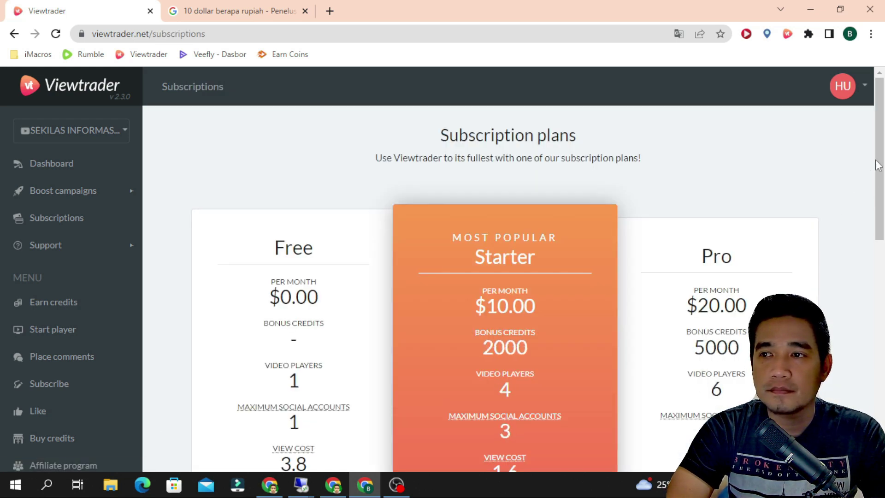
scroll(877, 165, down, 3)
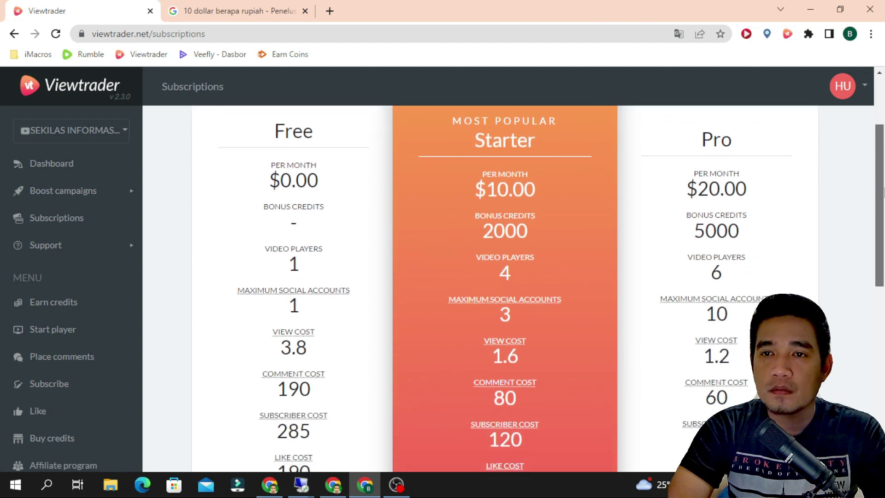
click(679, 34)
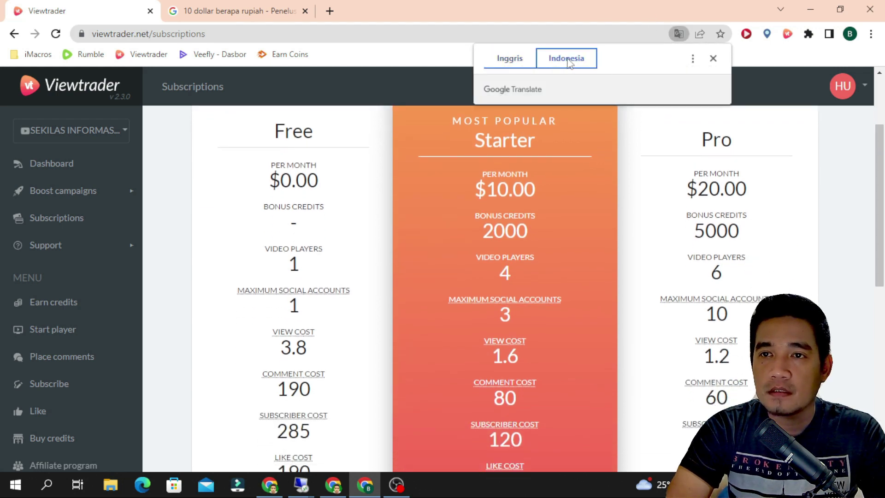
click(567, 59)
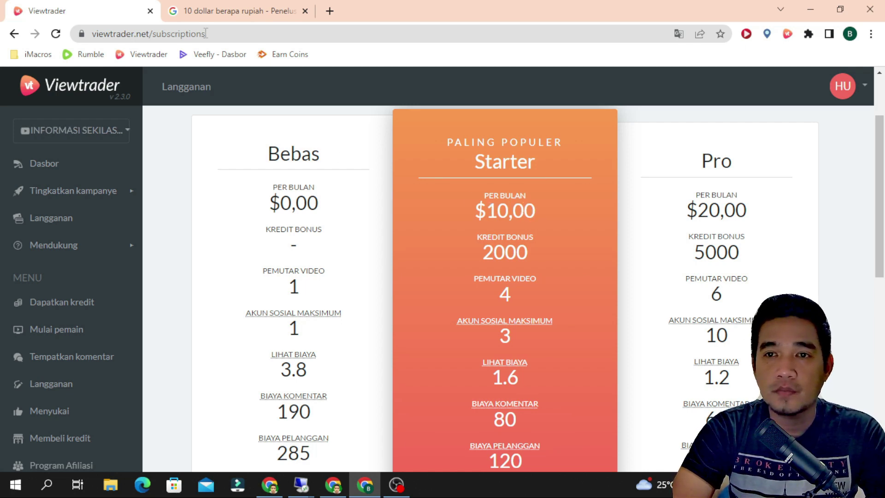
Step: Check the rupiah equivalent of 10 dollars in the open Google search, and review the Starter plan's bonus credits in Viewtrader
click(213, 12)
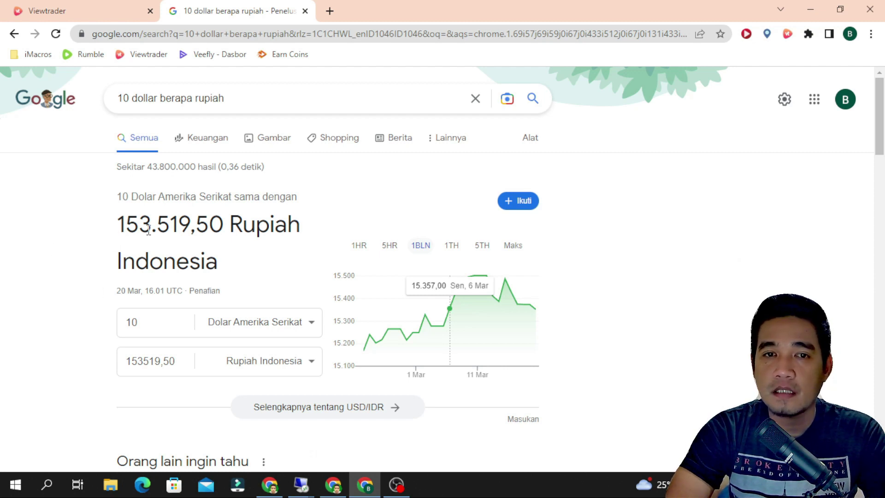
click(108, 11)
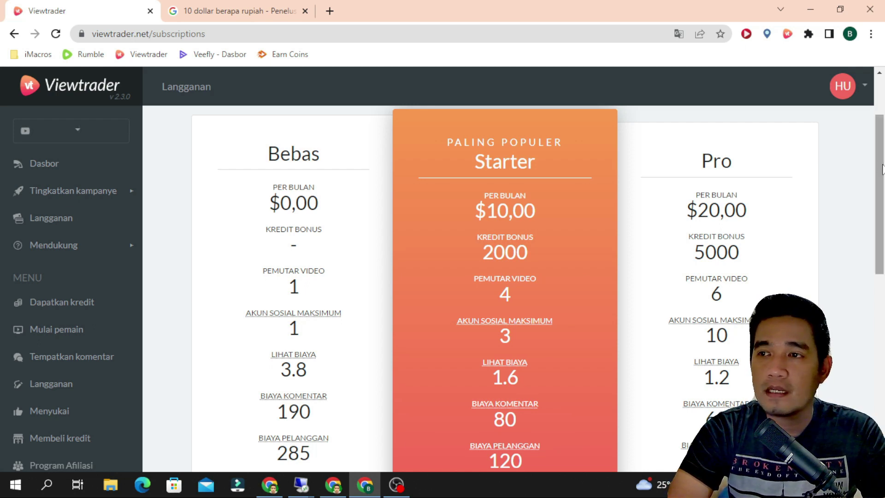
mouse_move(881, 169)
mouse_down()
mouse_move(882, 159)
mouse_move(883, 175)
mouse_up()
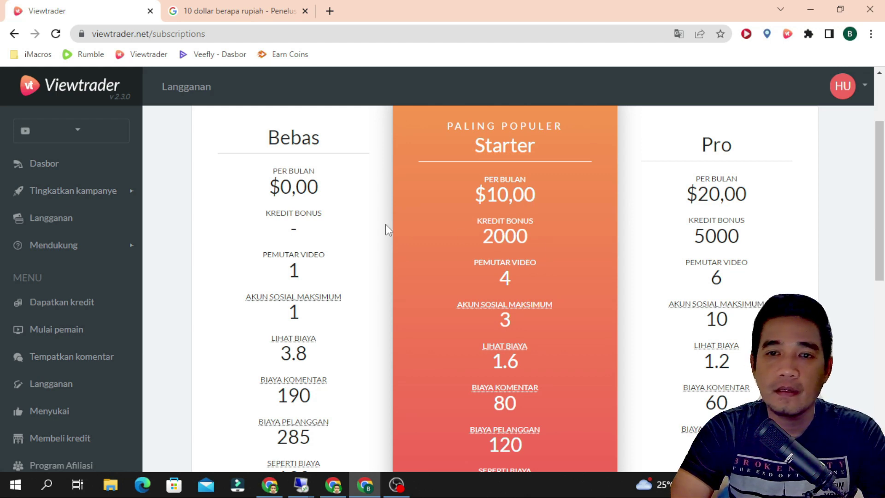
drag(503, 237, 535, 237)
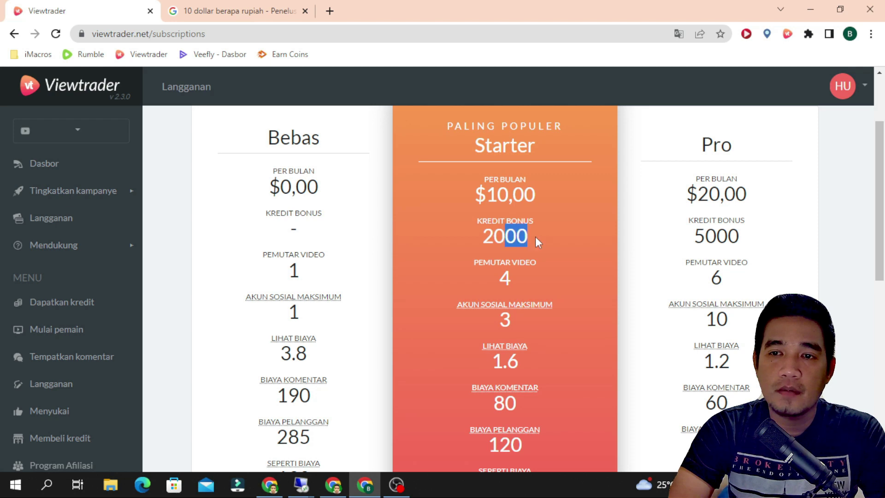
click(548, 243)
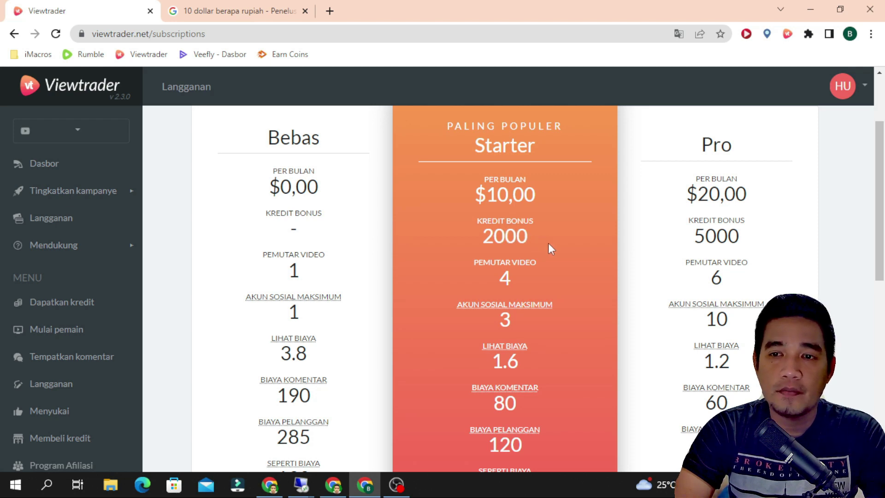
Step: Compare the plans' video player and maximum social account limits, and view the list of linked channel accounts
scroll(549, 242, down, 2)
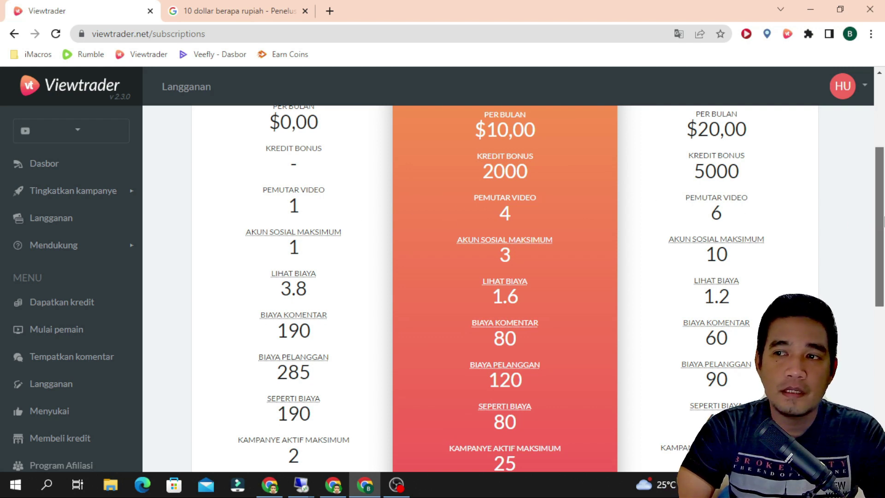
drag(881, 223, 881, 212)
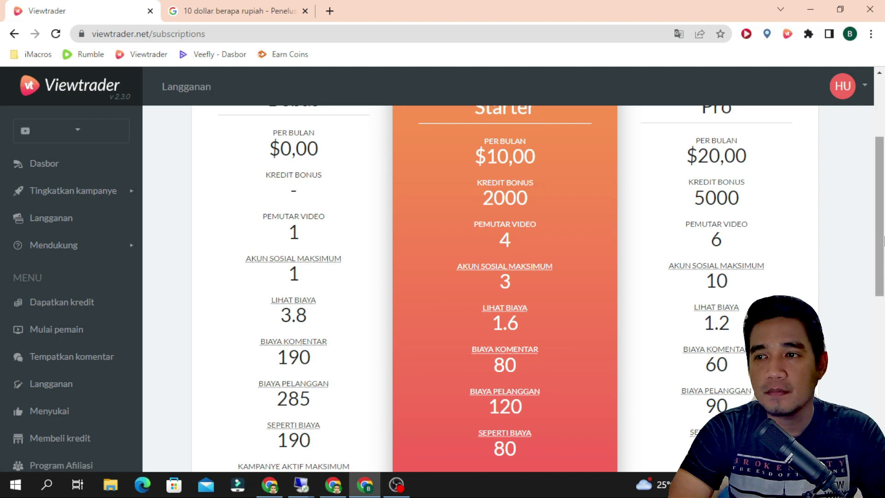
drag(883, 240, 882, 249)
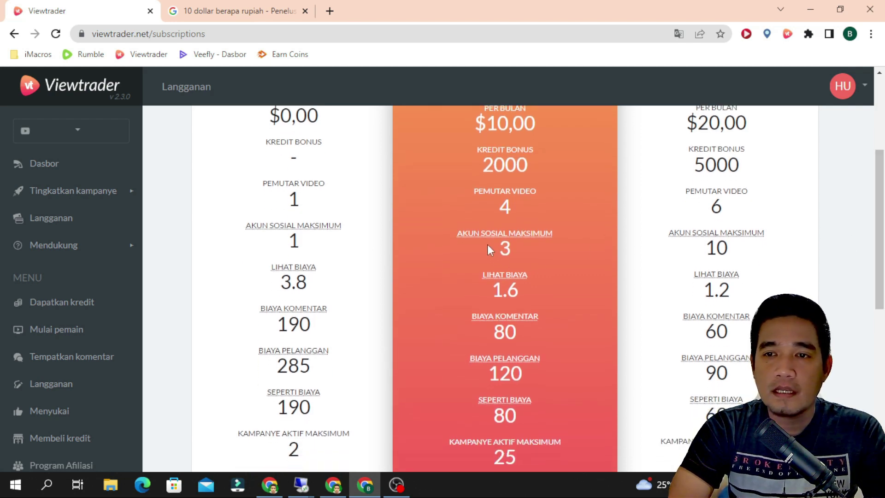
mouse_move(498, 234)
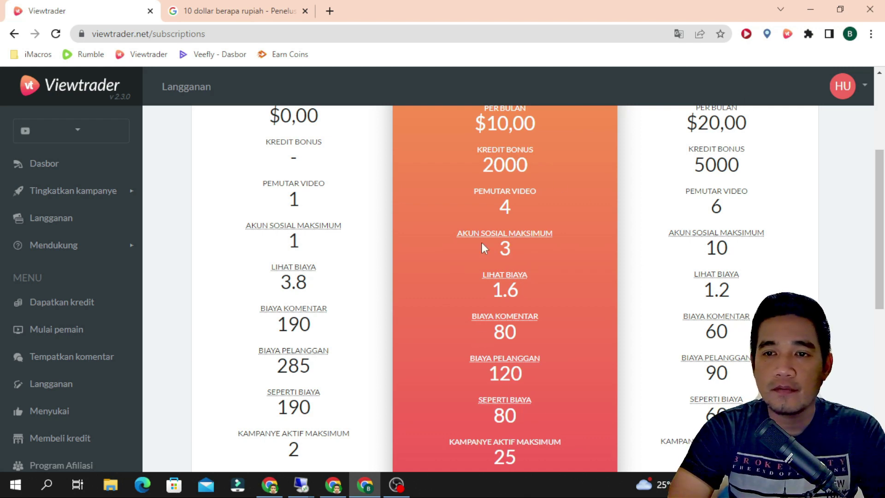
click(78, 133)
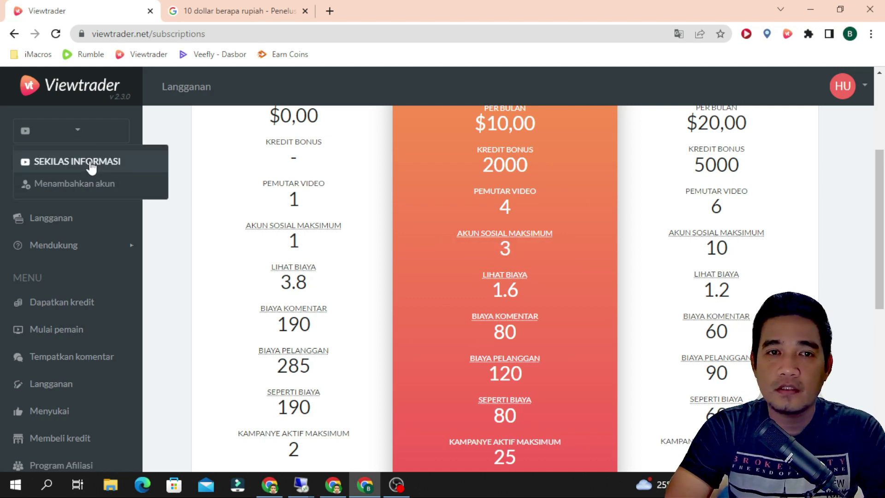
click(148, 236)
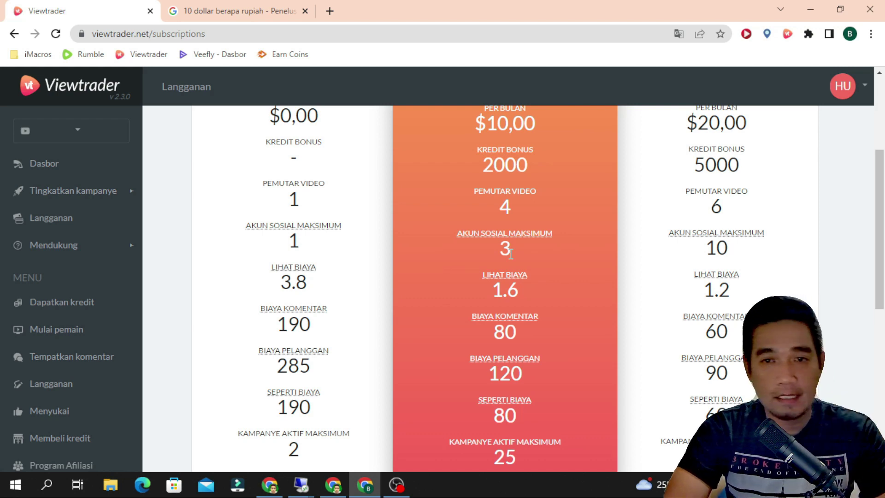
Step: Compare the plans' view, comment, subscriber and like costs, and examine the Starter plan's maximum active campaigns
scroll(309, 253, down, 1)
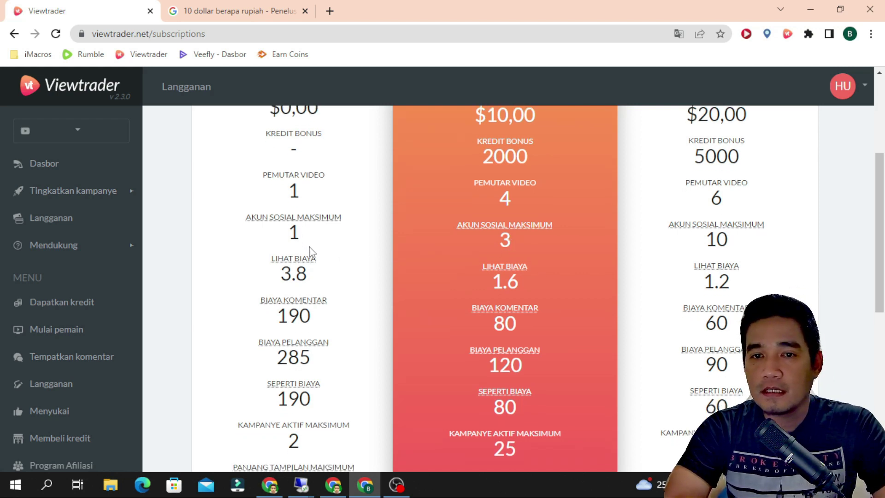
scroll(310, 253, down, 1)
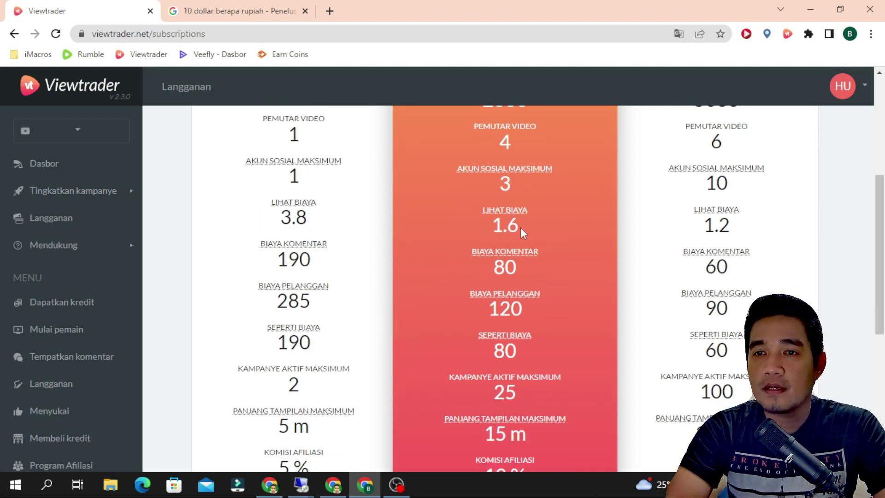
mouse_move(882, 228)
mouse_down()
mouse_move(883, 164)
mouse_move(883, 229)
mouse_up()
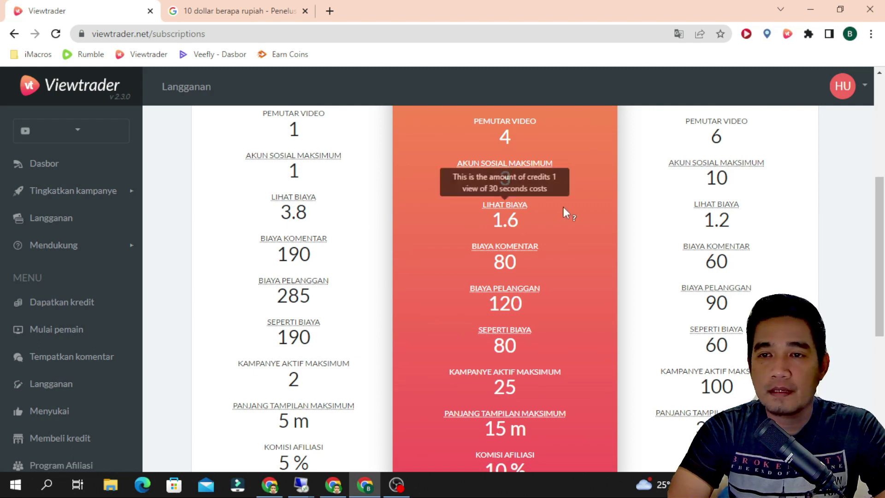
mouse_move(523, 206)
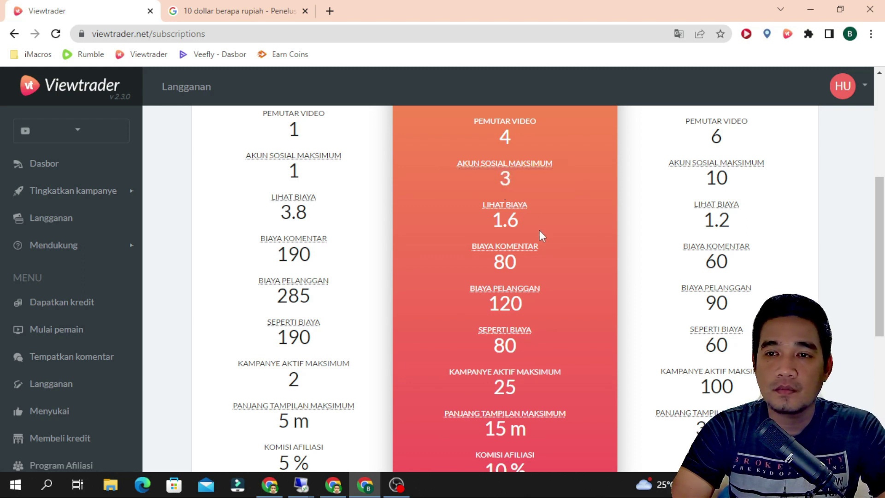
scroll(532, 230, down, 1)
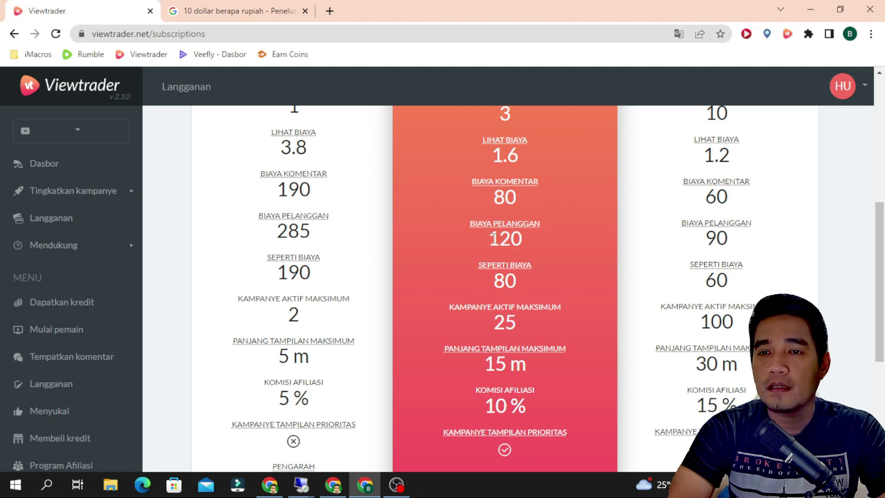
scroll(493, 240, down, 1)
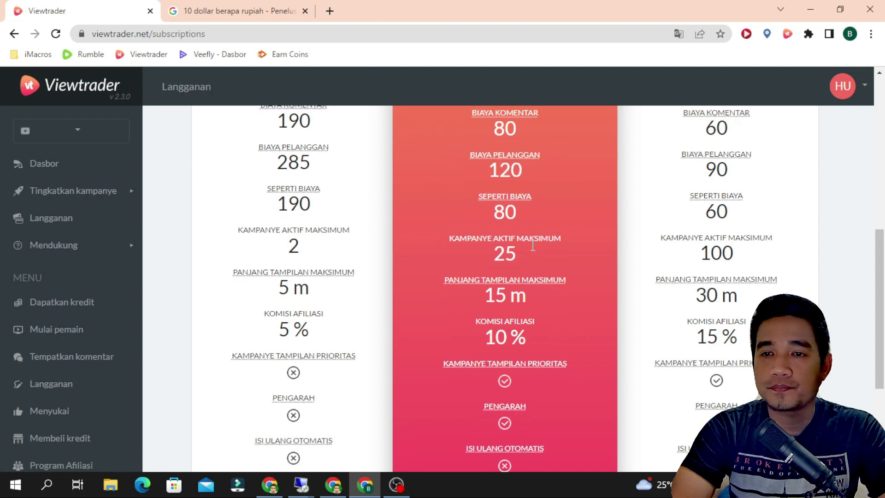
scroll(533, 237, down, 1)
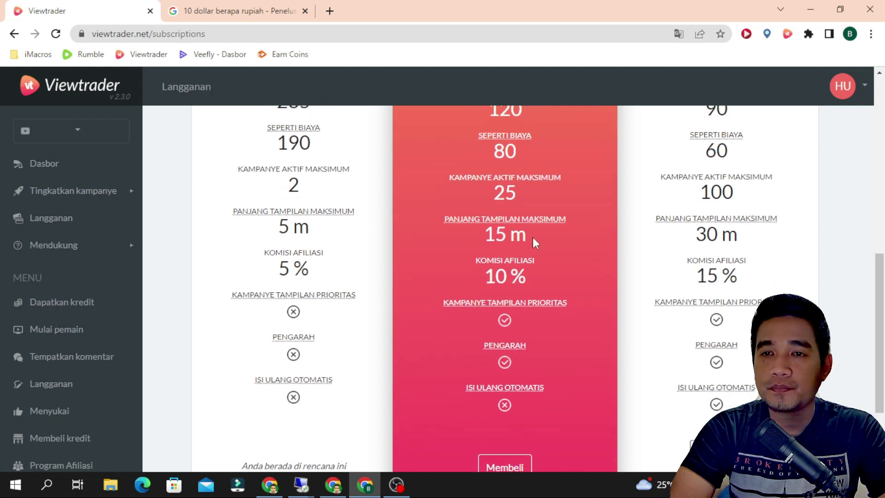
double_click(529, 189)
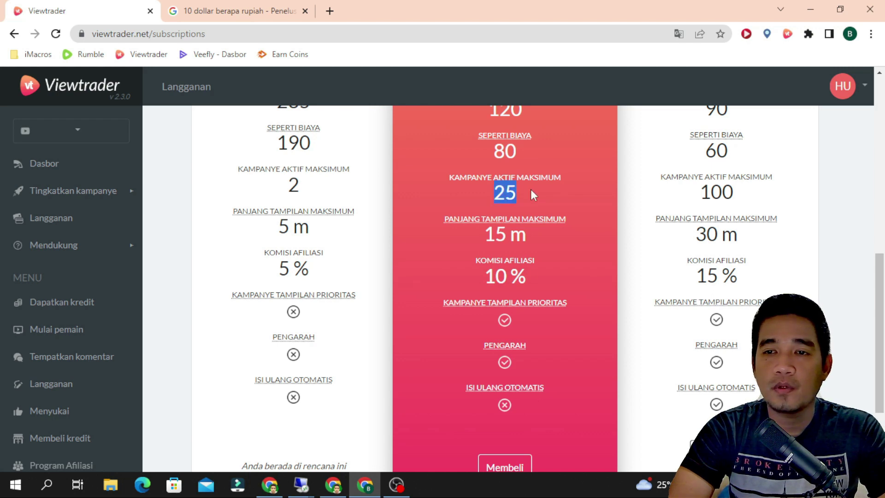
Step: Compare the maximum number of active campaigns allowed by the Free and Starter plans
click(527, 192)
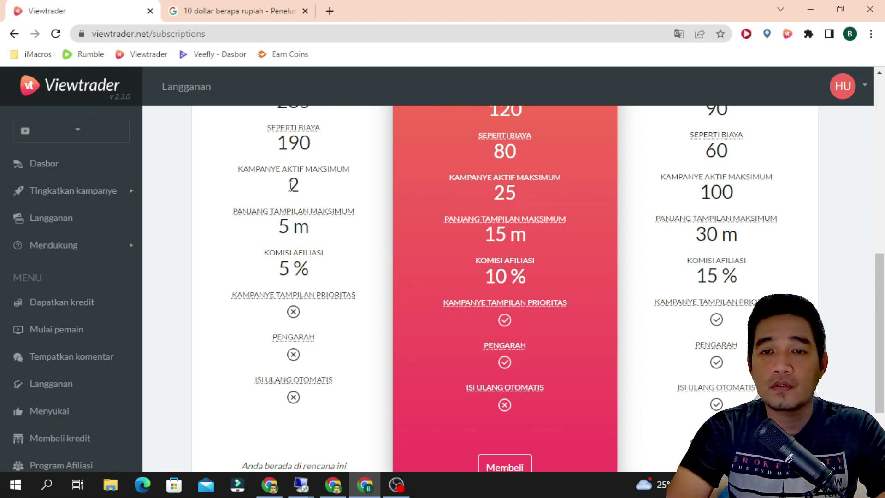
drag(289, 185, 307, 192)
click(317, 193)
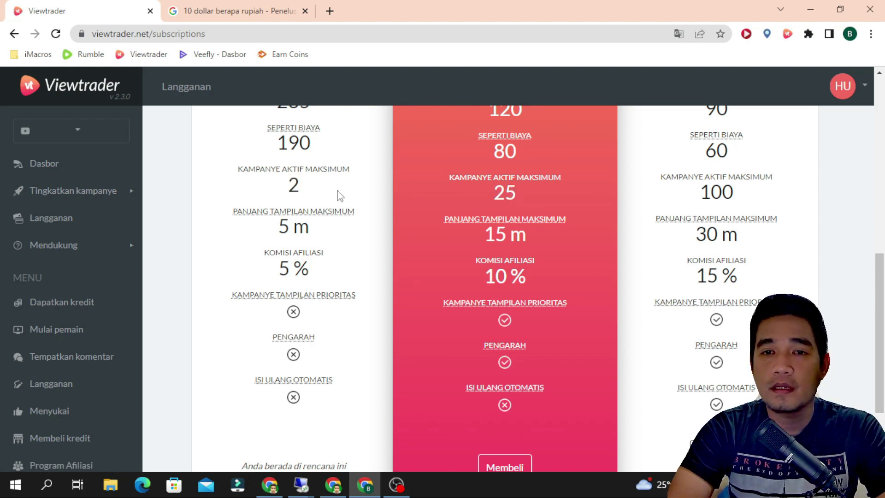
scroll(363, 225, down, 1)
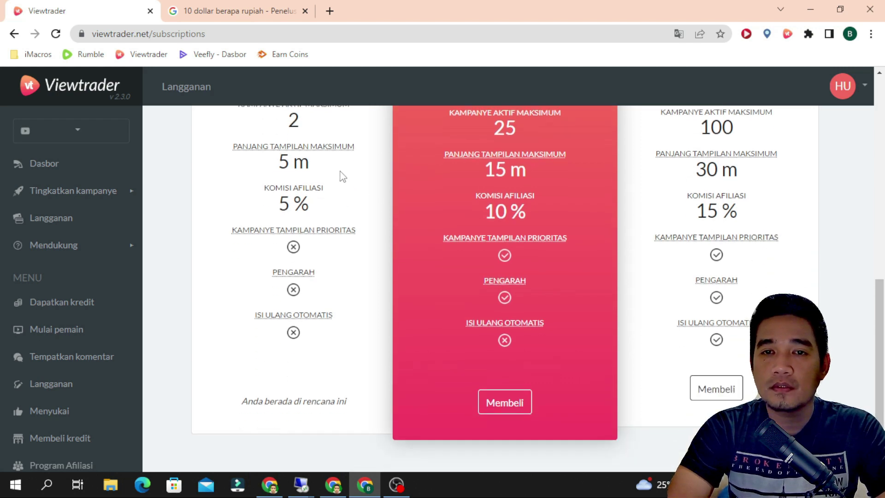
Step: Read the explanation of maximum view length and compare this limit between the Free and Starter plans
mouse_move(326, 154)
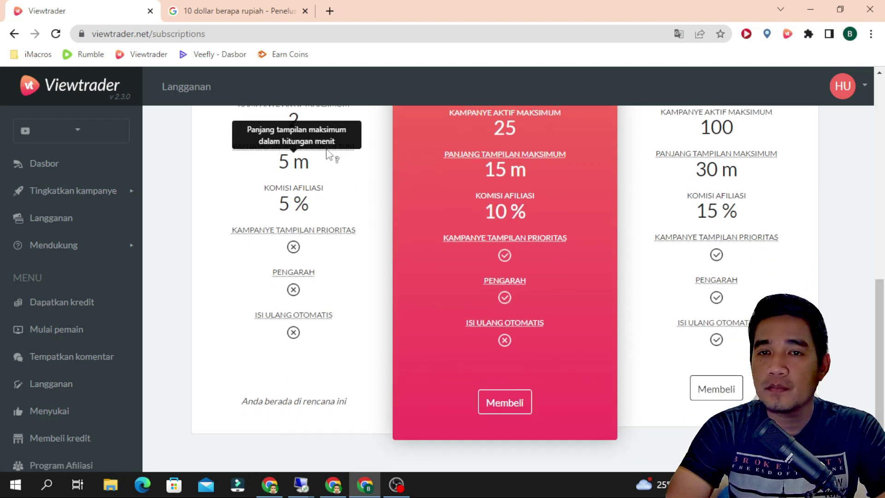
scroll(352, 161, up, 3)
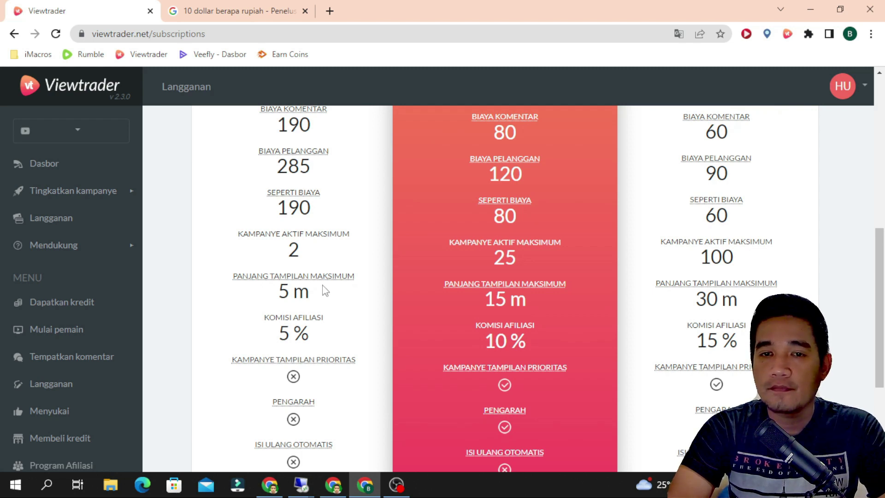
drag(278, 291, 323, 295)
click(341, 293)
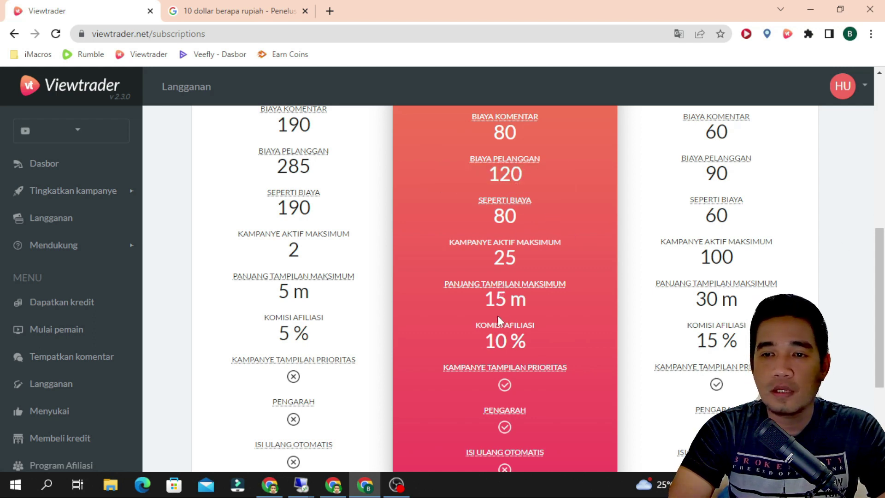
drag(486, 305, 515, 299)
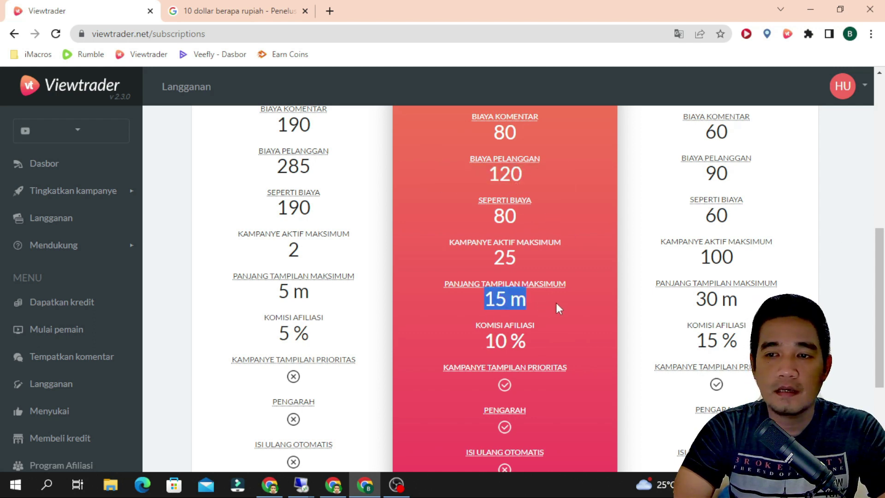
scroll(556, 302, down, 1)
click(561, 237)
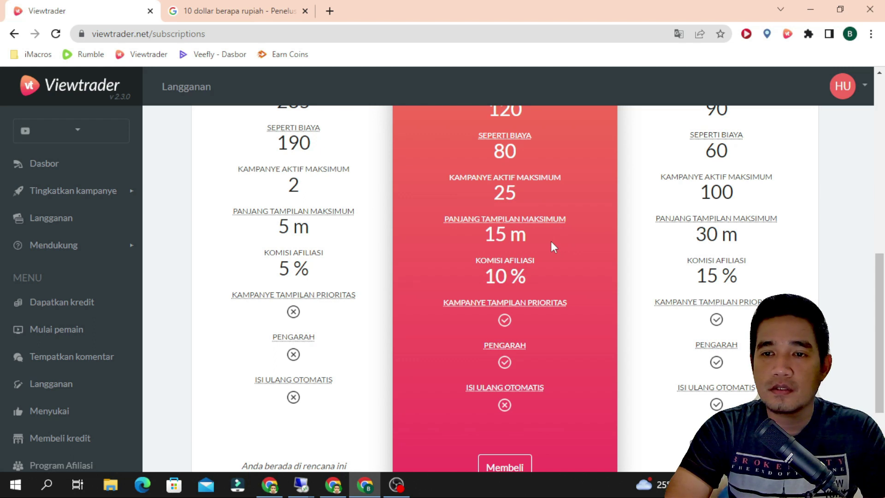
Step: Compare the plans' affiliate commission and examine the descriptions of the priority view campaign (Kampanye Tampilan Prioritas) and Pengarah features
scroll(573, 262, down, 1)
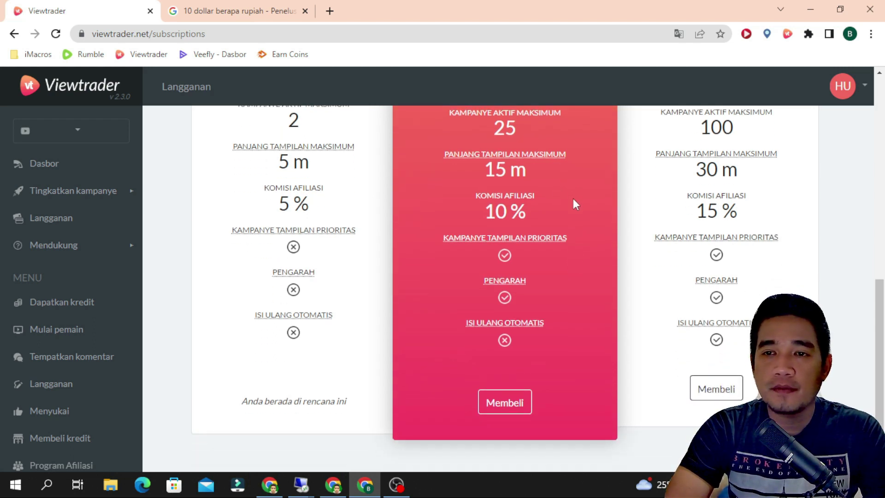
scroll(573, 272, down, 1)
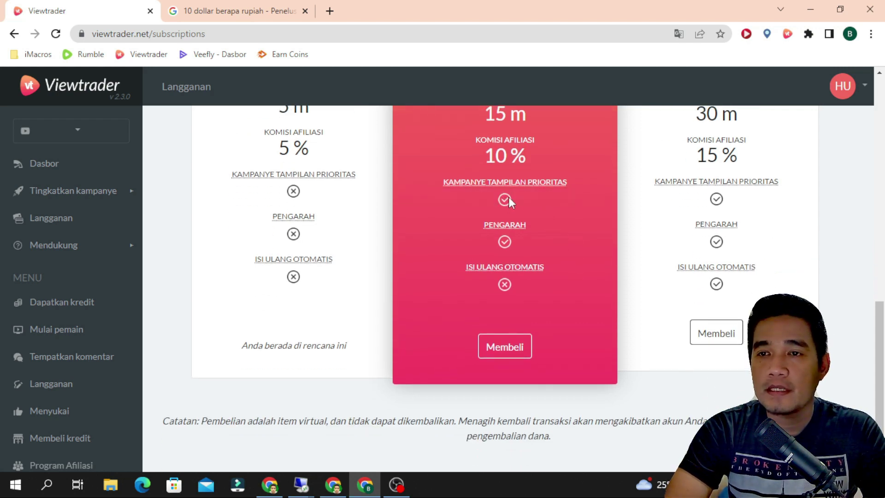
mouse_move(532, 184)
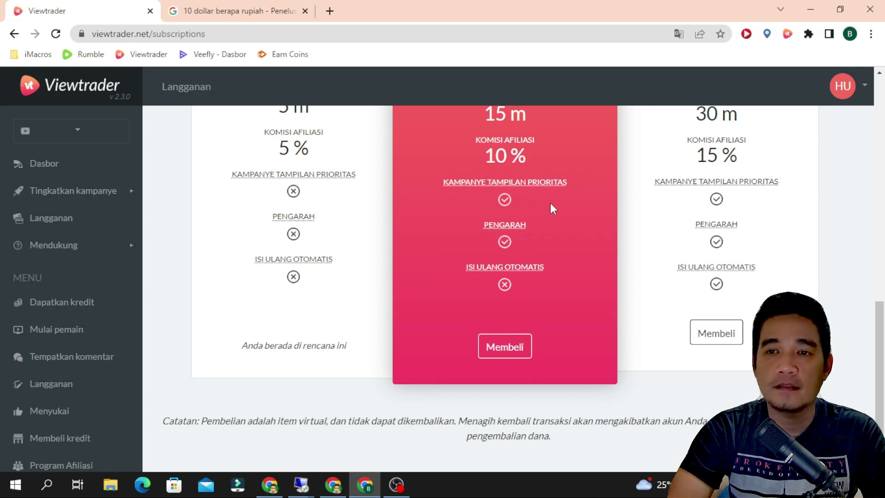
mouse_move(293, 185)
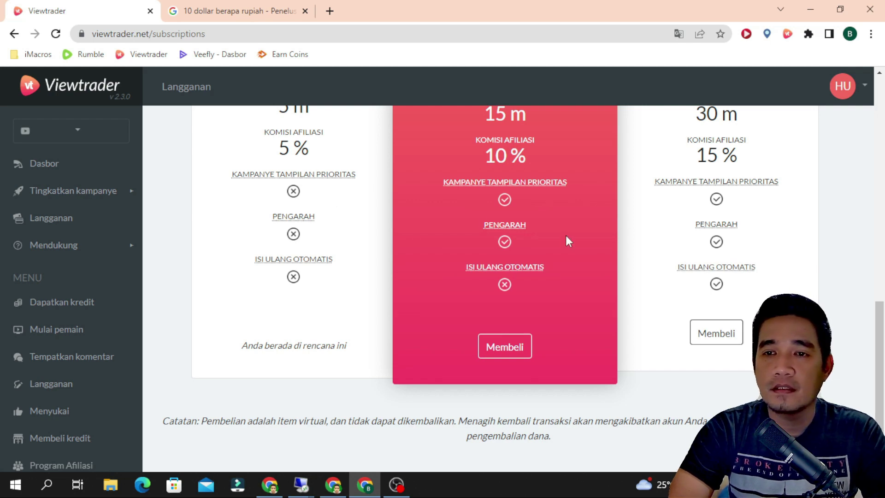
mouse_move(517, 231)
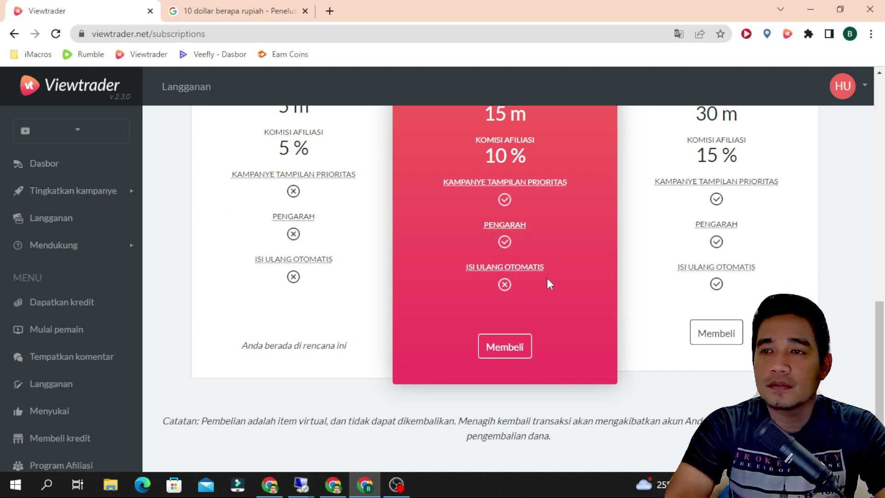
Step: Review the Free, Starter and Pro plans again from monthly price down to the purchase options and refund note
scroll(547, 278, up, 8)
scroll(547, 275, up, 4)
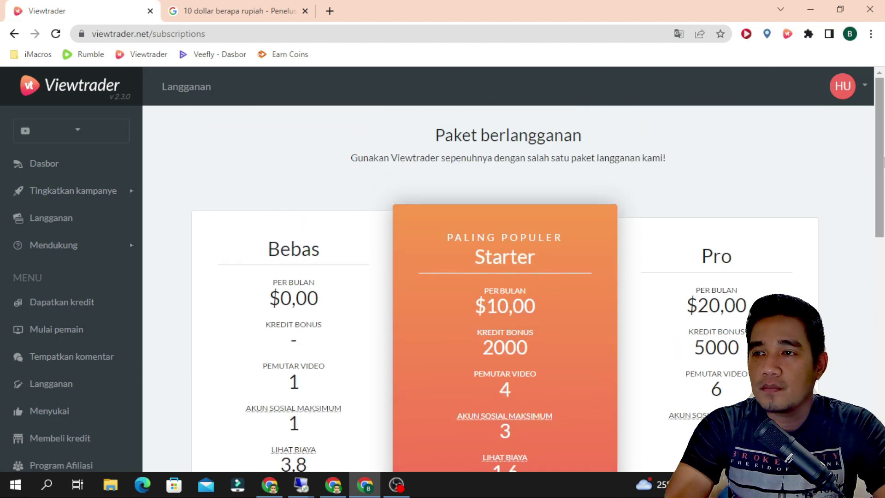
scroll(882, 146, down, 1)
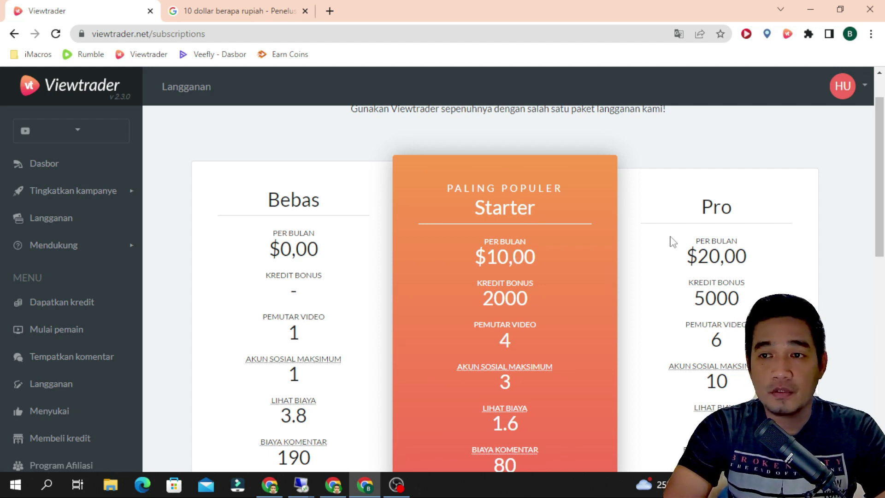
scroll(883, 198, up, 1)
scroll(883, 198, down, 1)
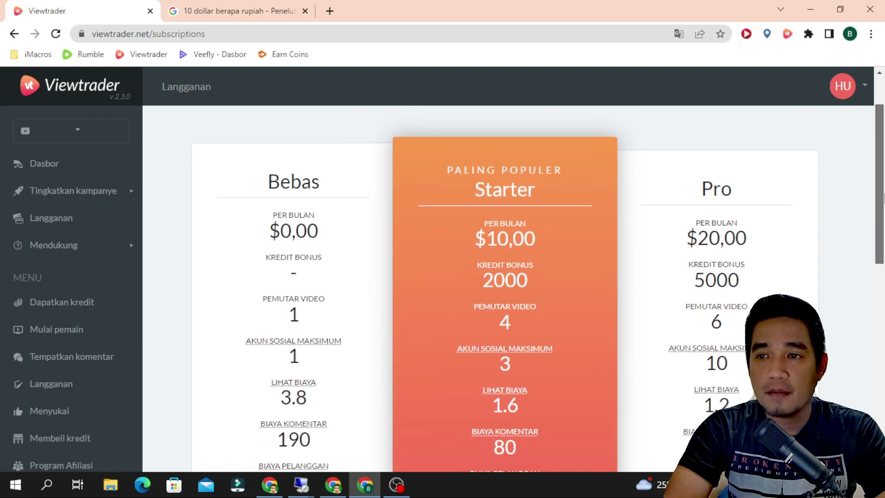
scroll(884, 199, down, 2)
scroll(883, 198, up, 3)
scroll(883, 203, down, 1)
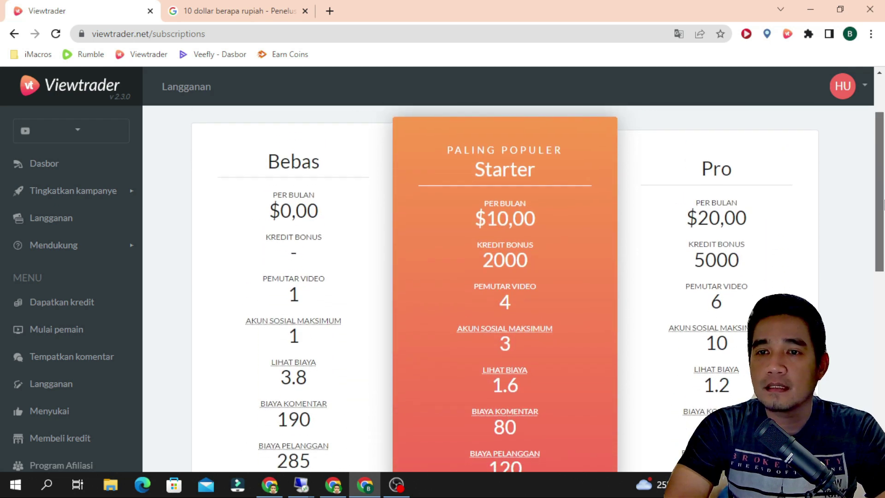
scroll(884, 161, down, 1)
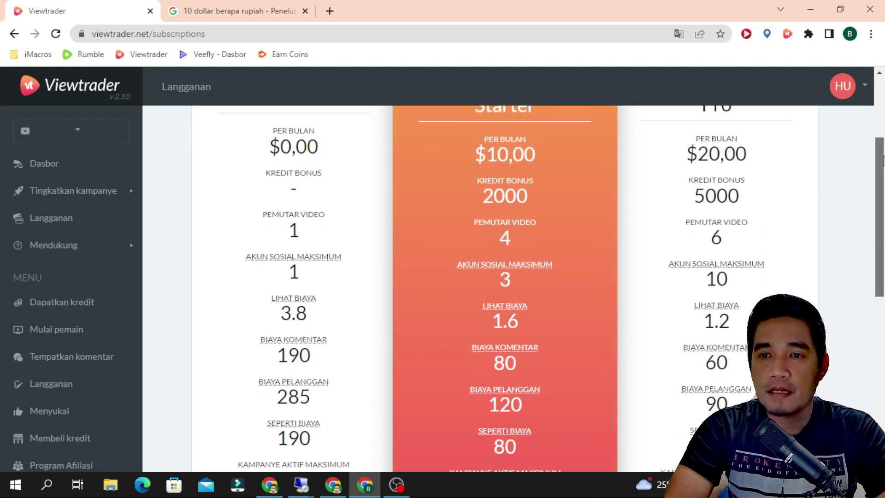
drag(884, 161, 884, 309)
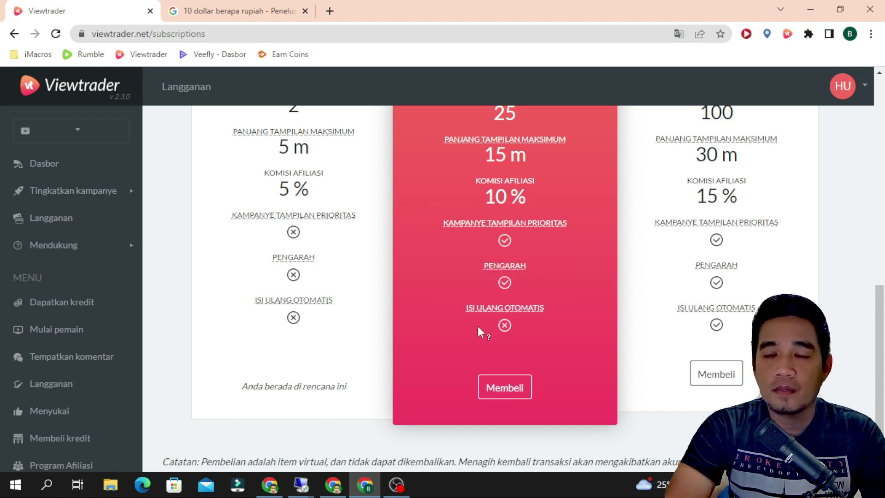
drag(883, 330, 884, 298)
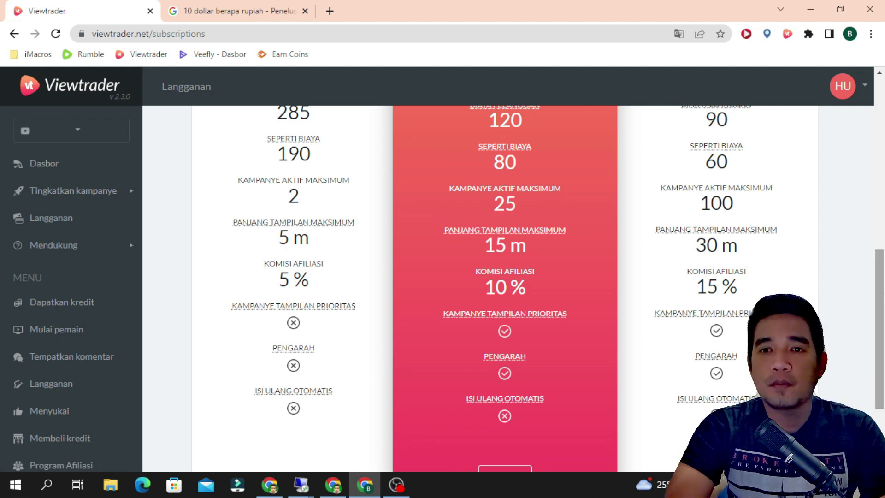
drag(883, 297, 883, 336)
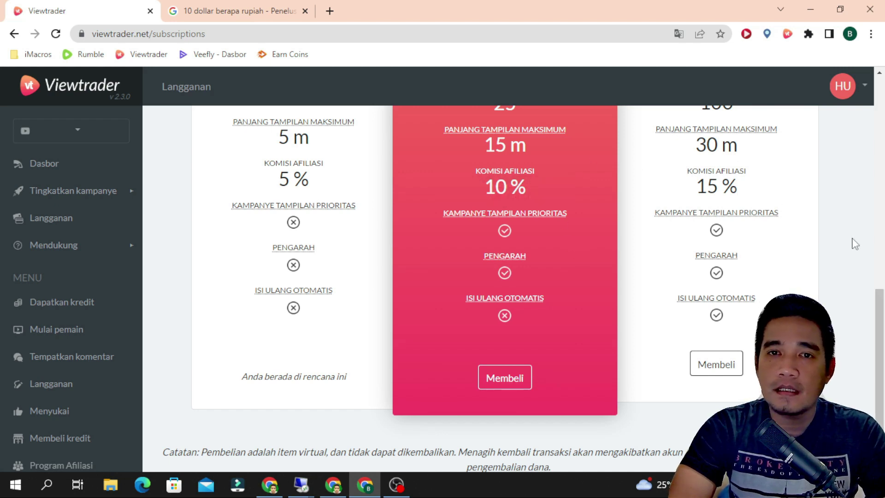
scroll(461, 445, down, 1)
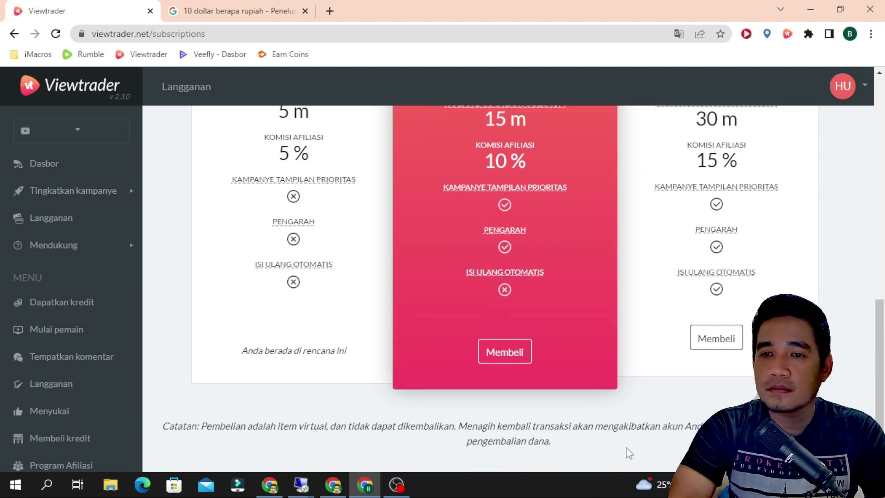
Step: Check the account's current credits and active subscription plan on the Viewtrader dashboard
click(580, 269)
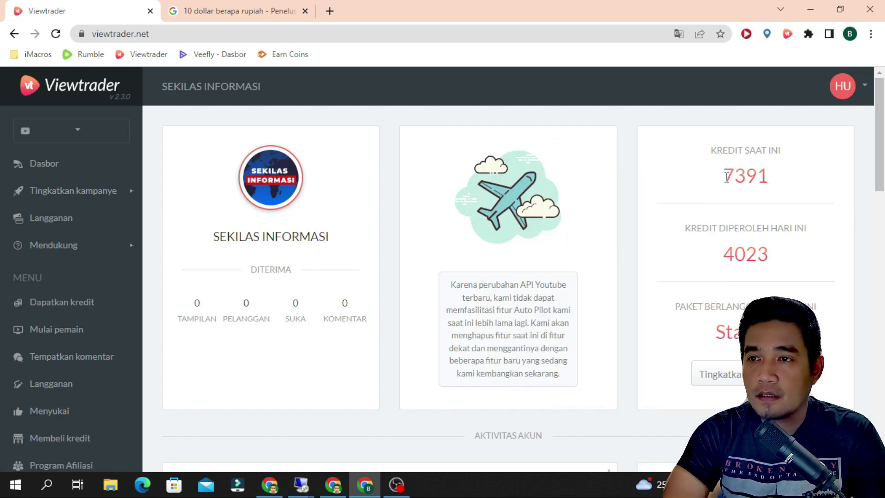
drag(726, 178, 782, 179)
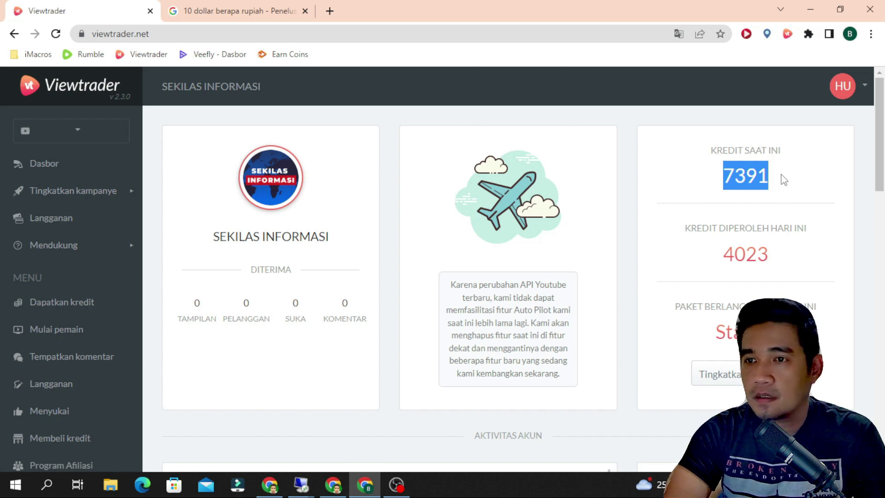
click(784, 182)
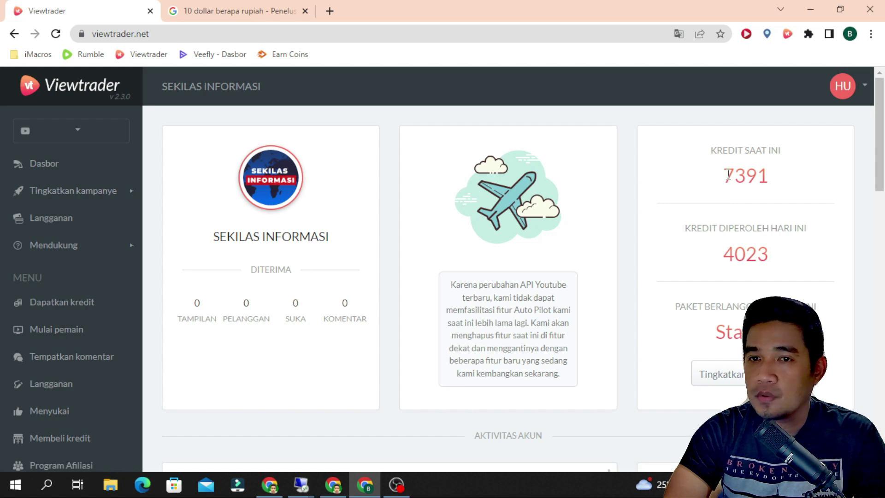
drag(722, 177, 798, 177)
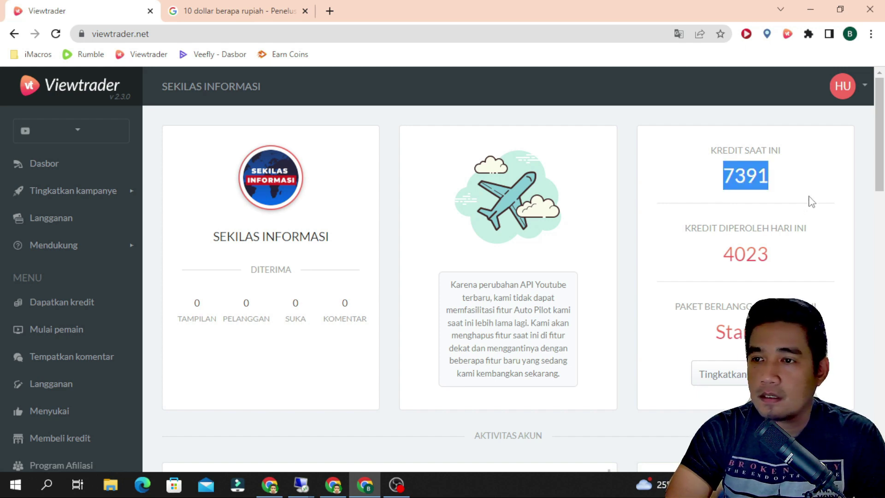
scroll(829, 299, down, 1)
scroll(507, 276, down, 3)
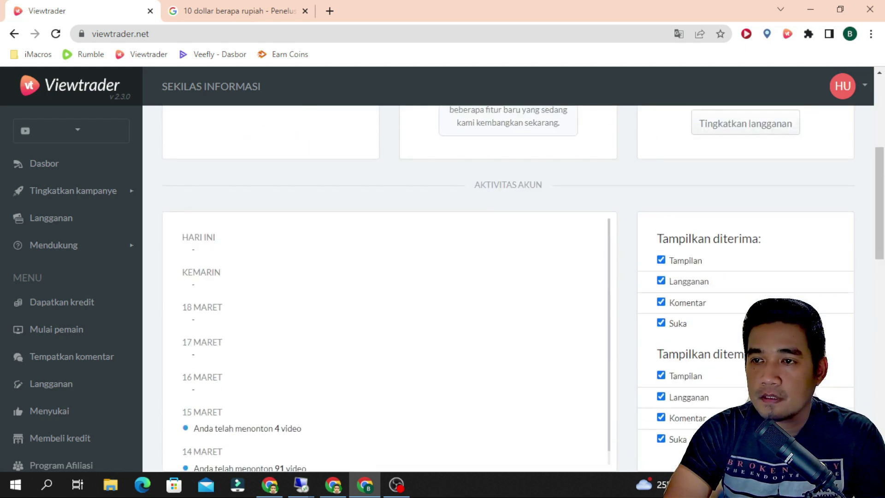
scroll(507, 276, up, 3)
drag(718, 267, 785, 272)
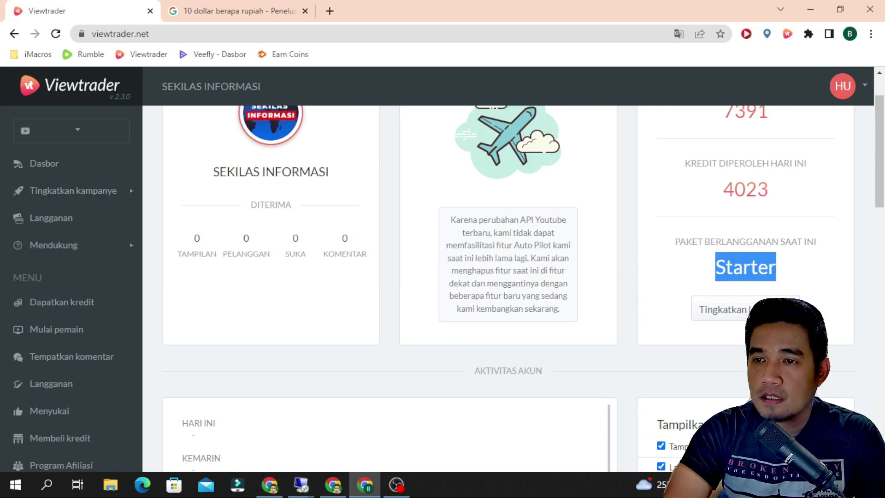
Step: Open the subscription plans page from the dashboard, return to the dashboard and look over the account activity
click(778, 309)
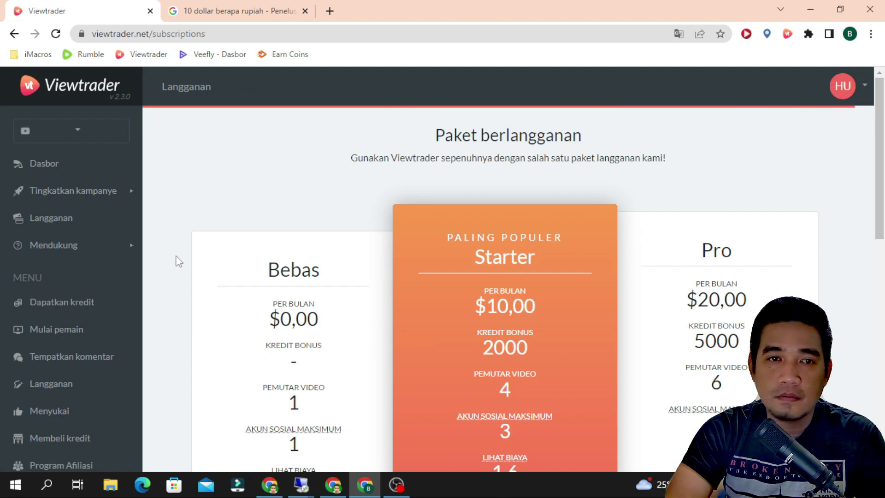
click(79, 170)
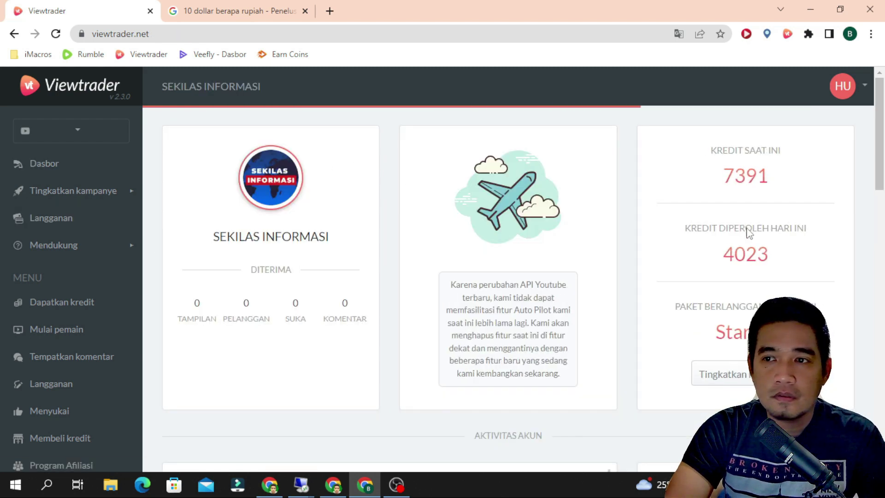
scroll(826, 303, down, 7)
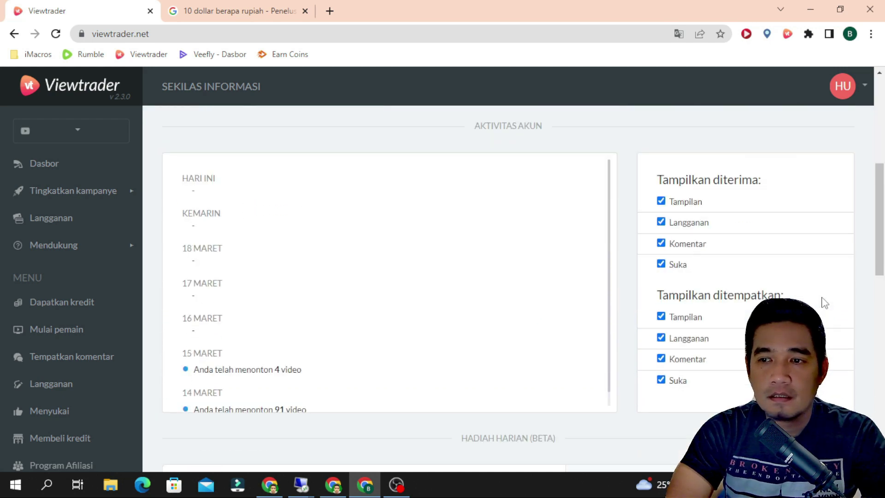
scroll(824, 303, up, 3)
scroll(825, 302, up, 5)
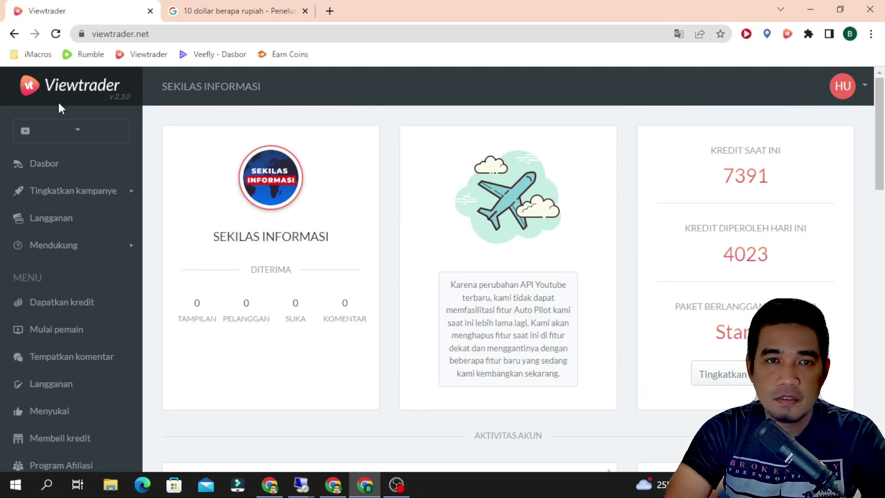
Step: Start adding another account in Viewtrader with YouTube as the platform, up to the channel ID entry
click(77, 132)
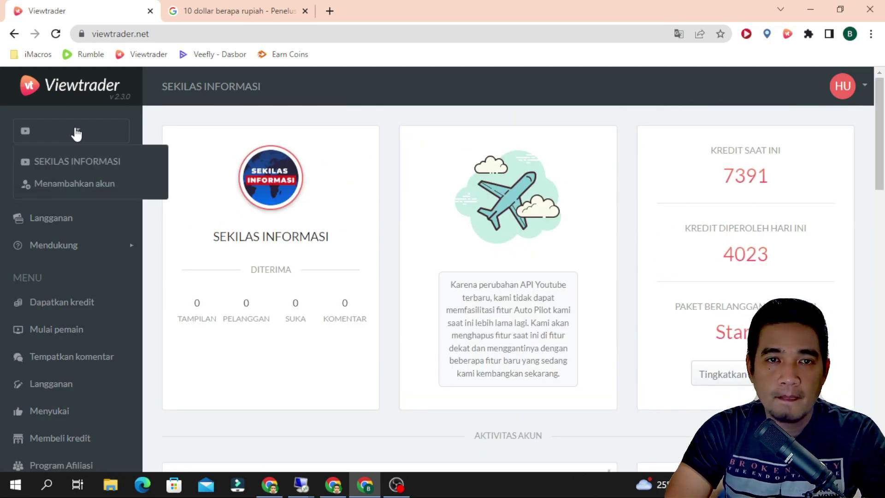
click(96, 185)
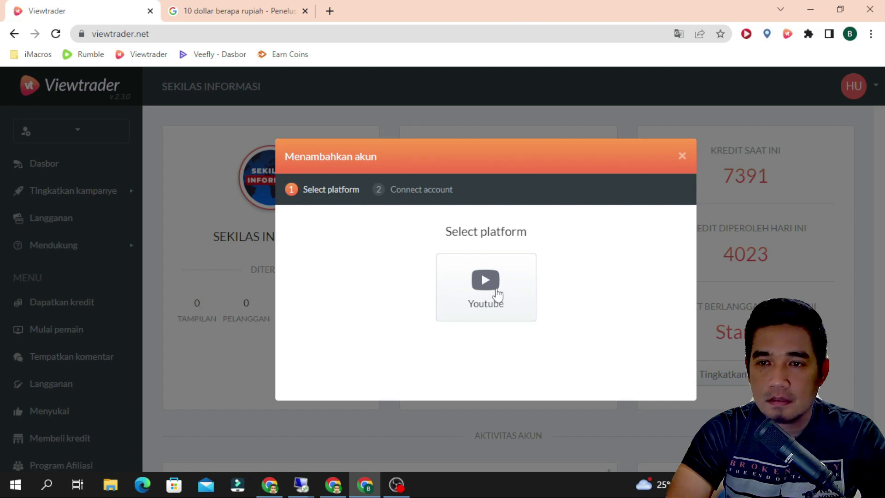
click(496, 292)
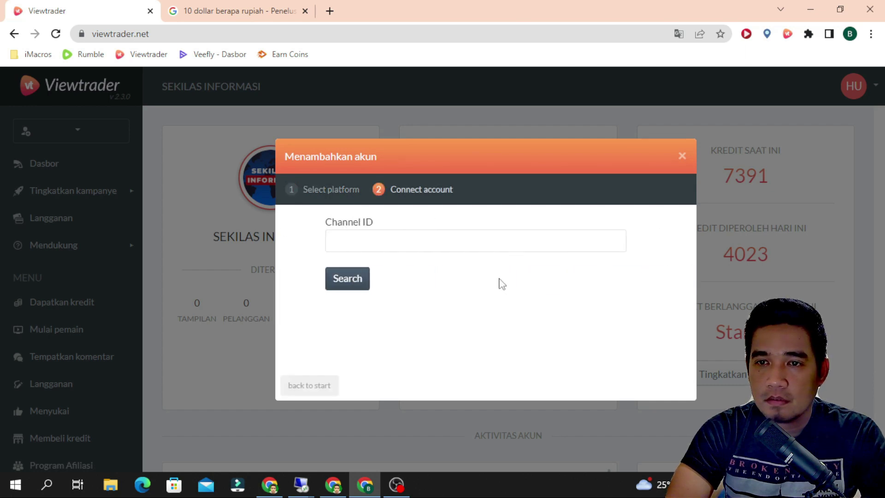
click(494, 248)
click(574, 300)
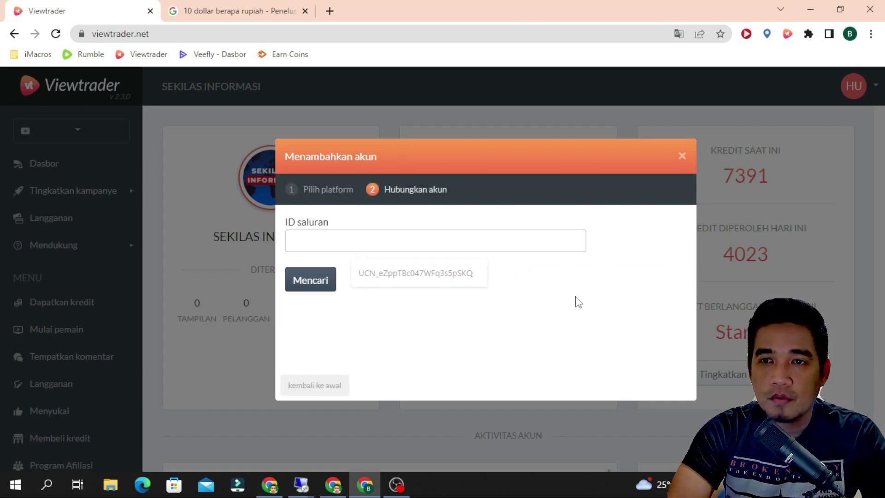
Step: Switch to the browser profile signed in to the Media Berita Tv channel and open that channel's page on YouTube
click(850, 34)
scroll(791, 223, down, 5)
scroll(792, 244, down, 3)
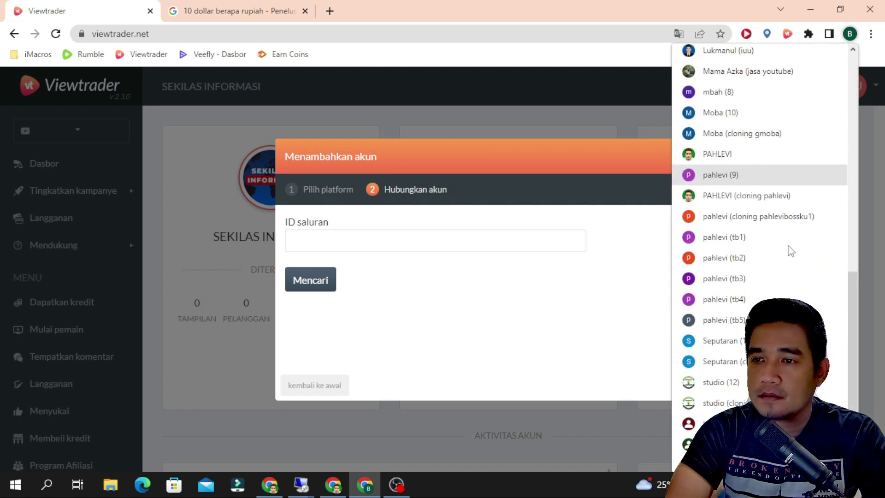
click(788, 249)
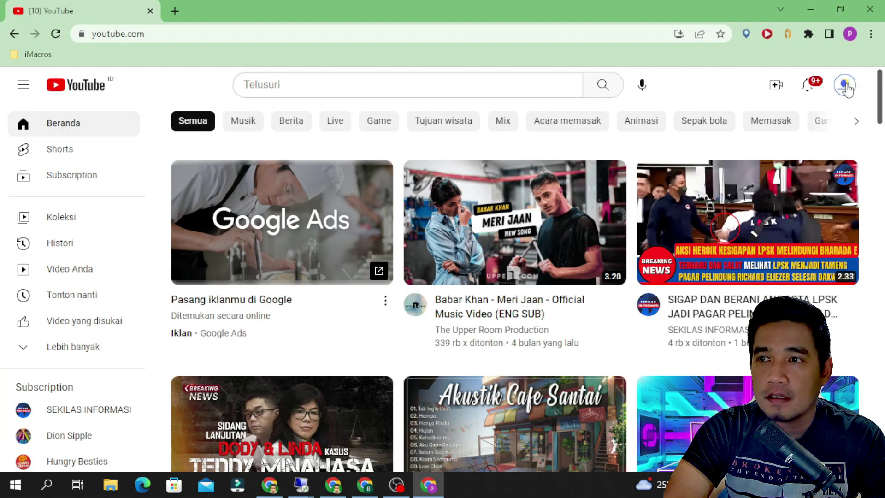
click(845, 86)
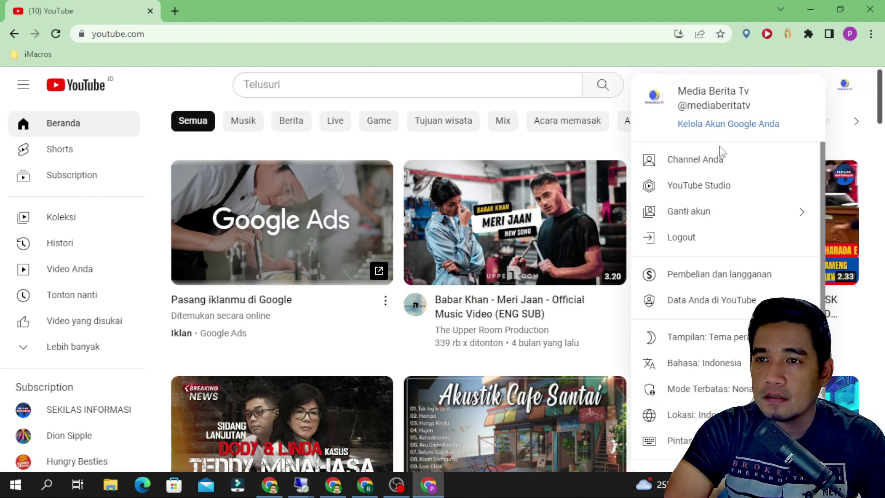
click(706, 161)
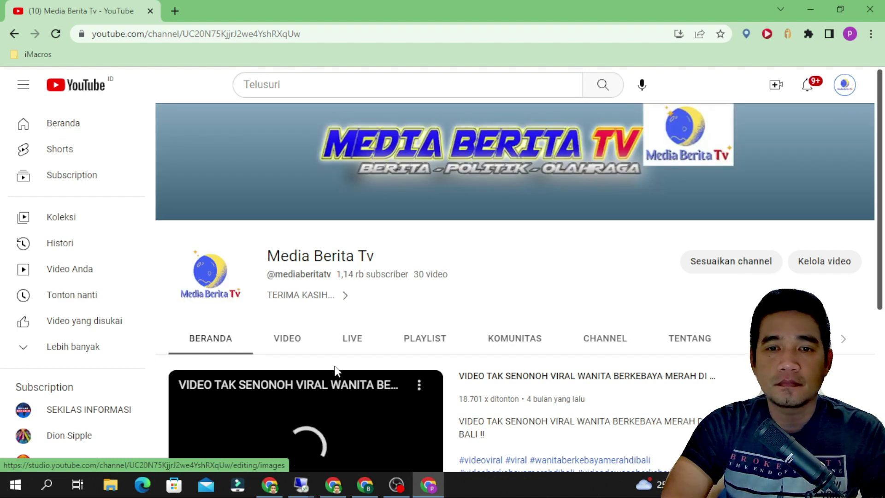
Step: Look over the Media Berita Tv channel page and the channel ID in its address, and return to the YouTube home page
scroll(275, 395, down, 4)
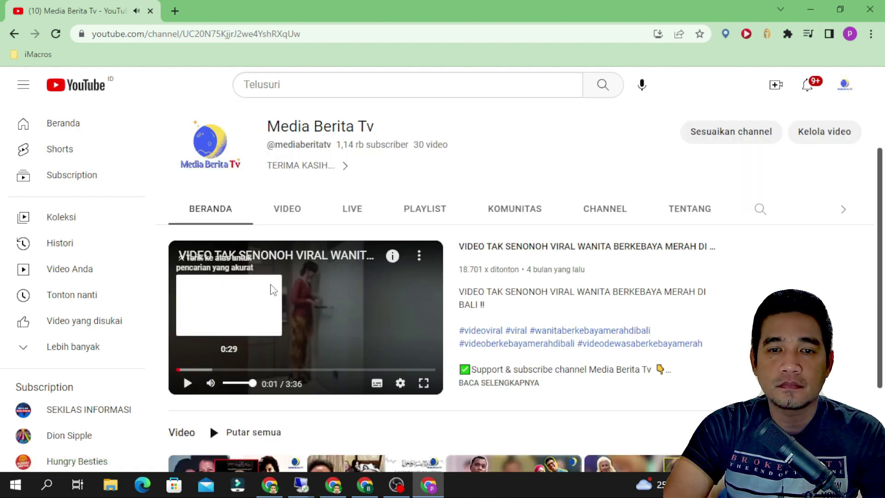
scroll(312, 212, up, 3)
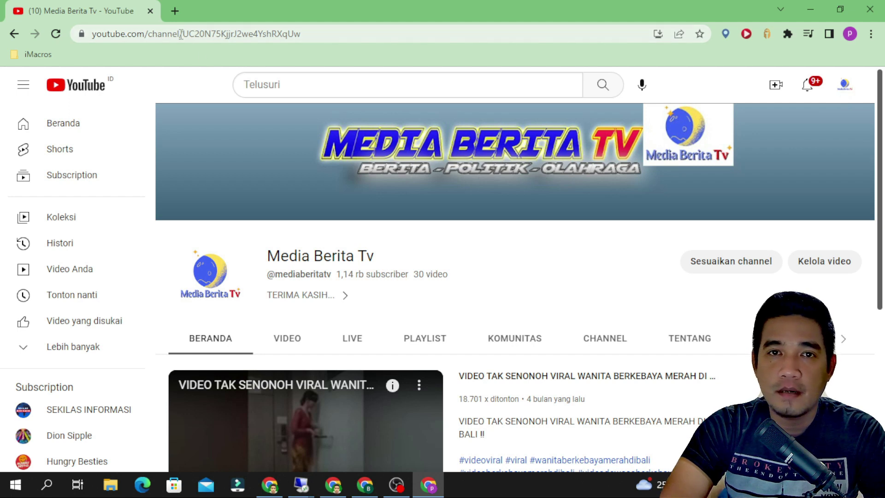
drag(184, 33, 354, 37)
click(845, 84)
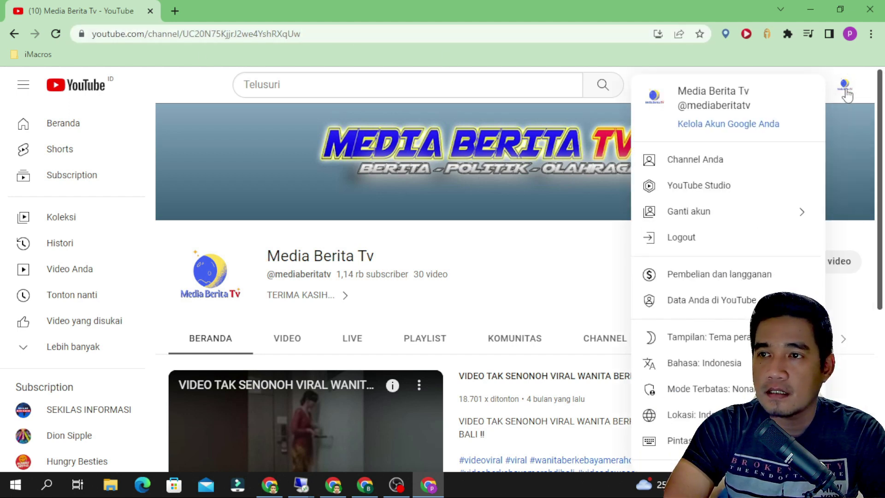
click(95, 123)
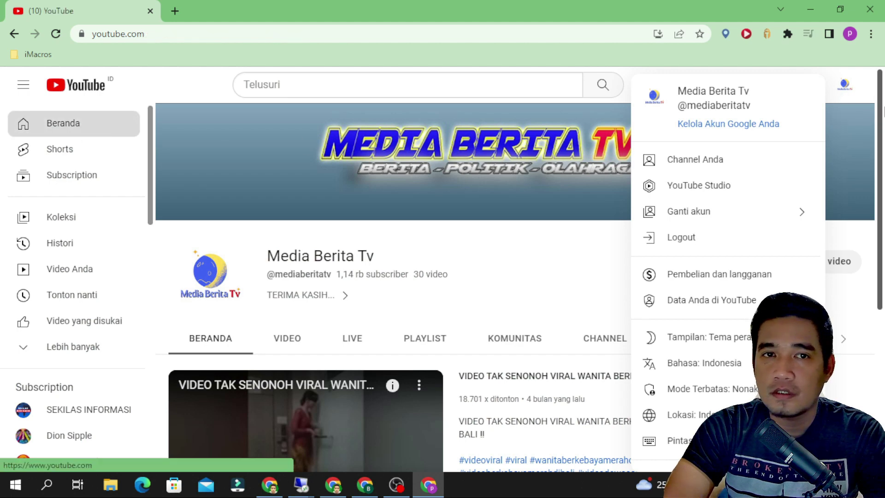
Step: Open the advanced YouTube account settings (Setelan lanjutan) containing the user ID and channel ID
click(845, 85)
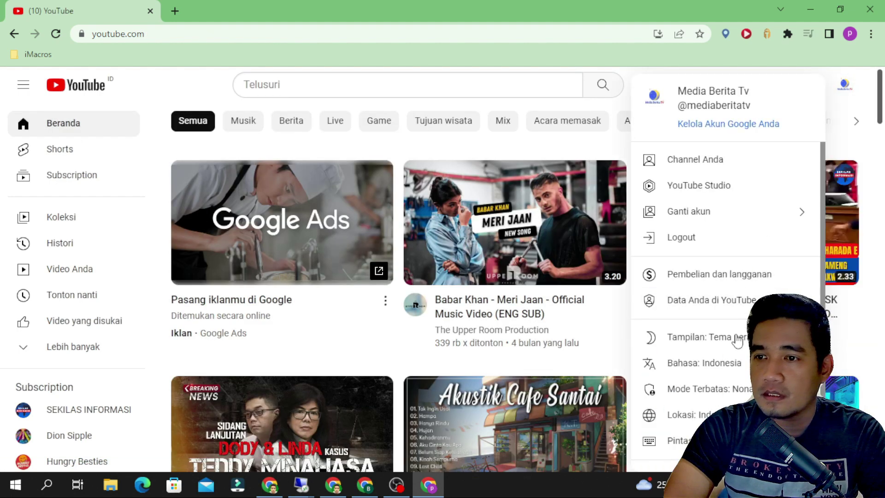
scroll(717, 400, down, 2)
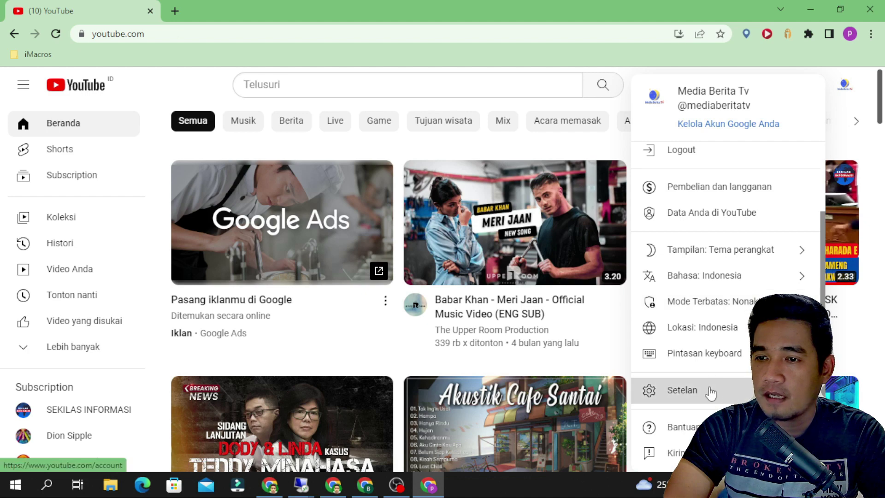
click(710, 392)
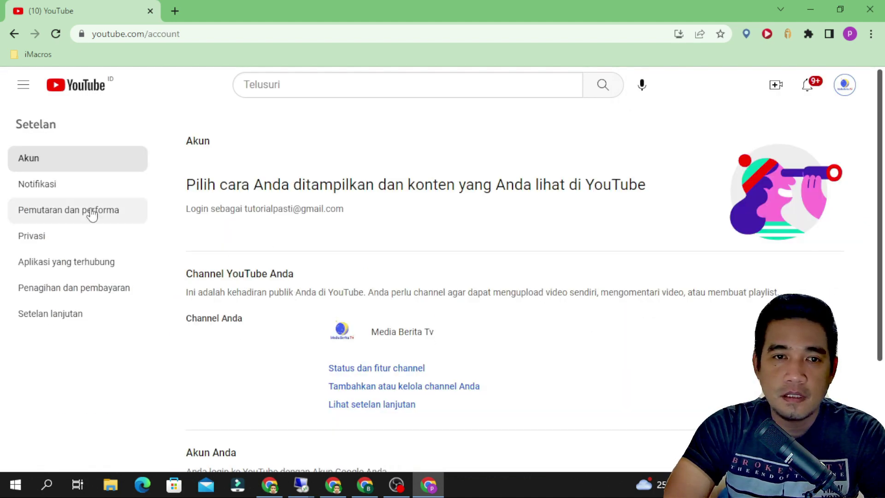
click(92, 236)
click(105, 318)
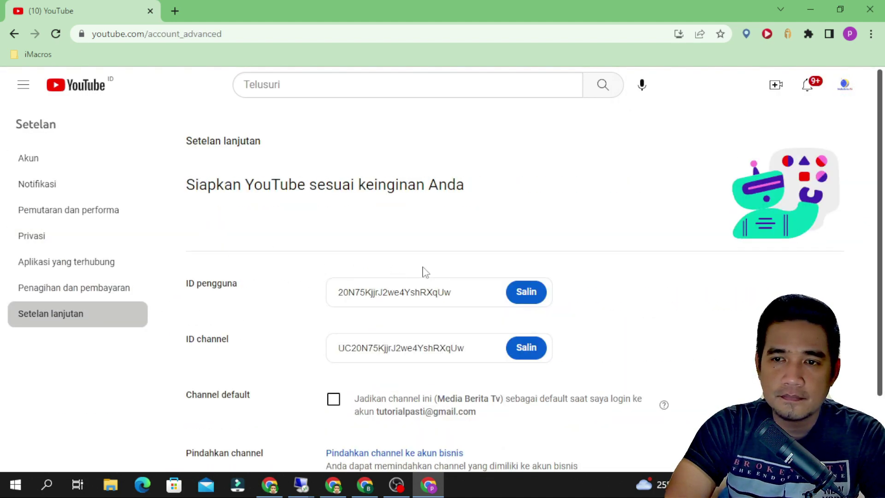
scroll(203, 242, down, 2)
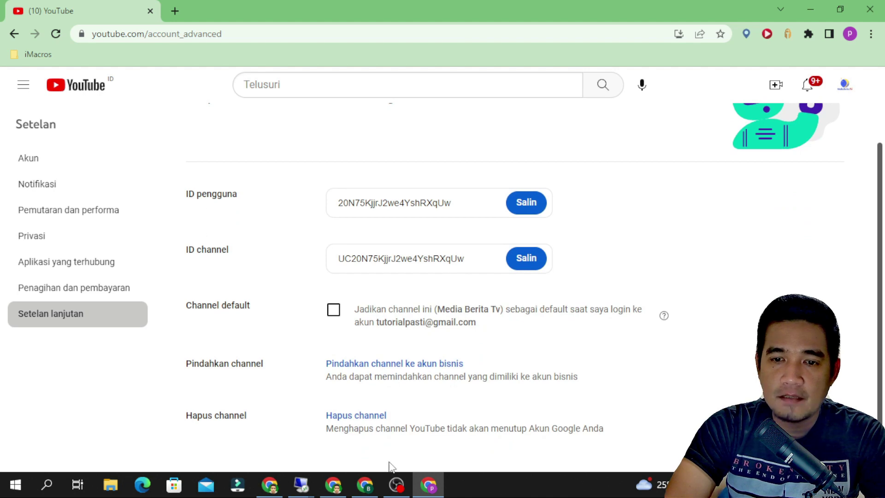
Step: Check the empty channel ID field in Viewtrader and copy the Media Berita Tv channel ID from YouTube's advanced settings
click(367, 485)
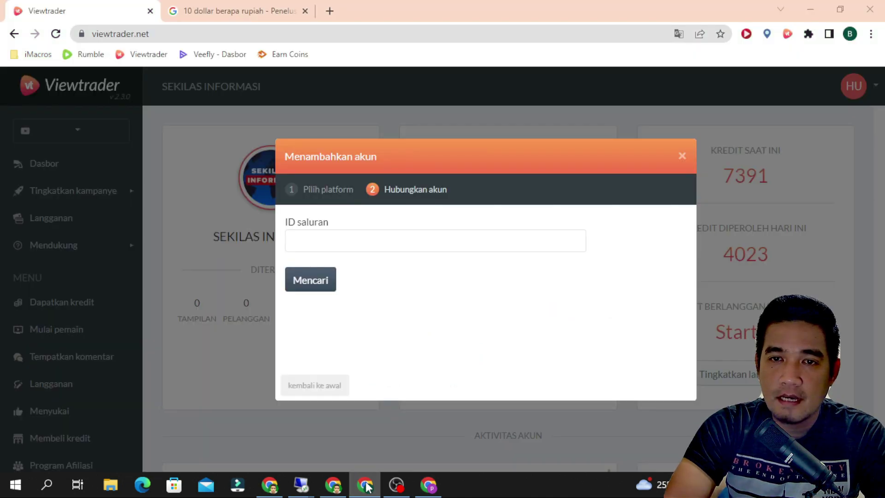
click(366, 486)
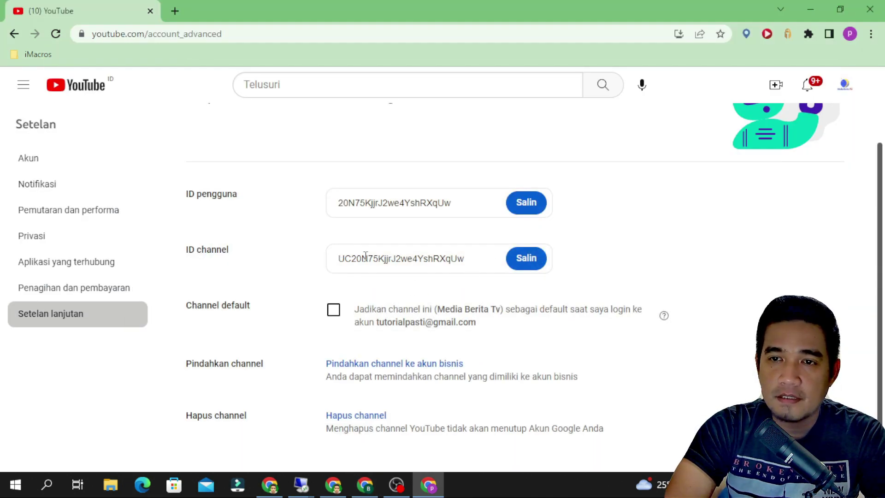
click(526, 259)
key(ctrl+c)
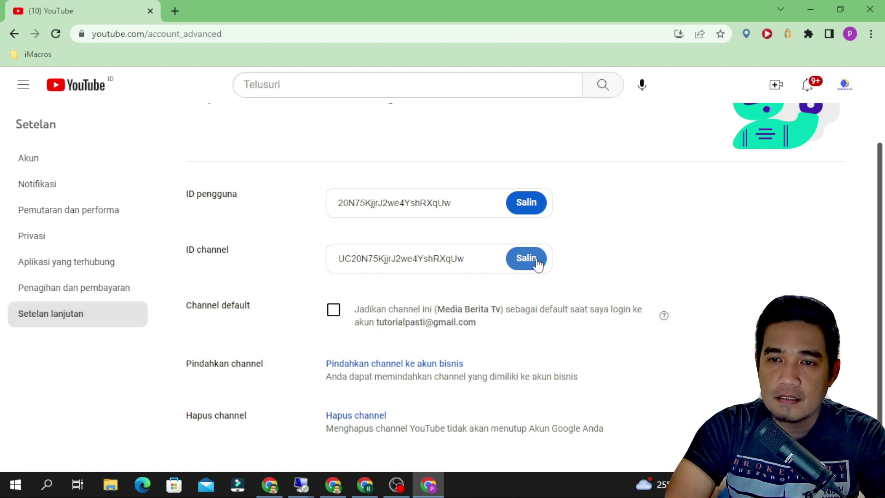
Step: Search Viewtrader's add-account dialog for the copied channel ID and confirm Media Berita Tv as the account's own channel
click(365, 485)
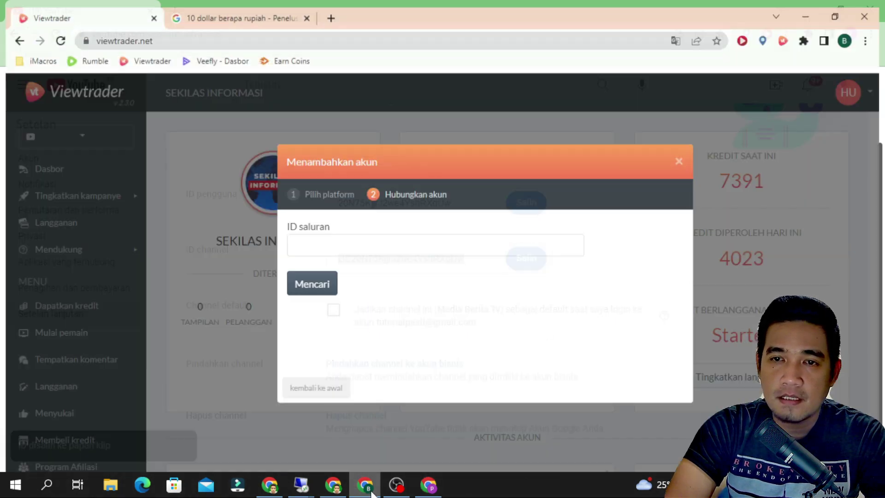
click(372, 245)
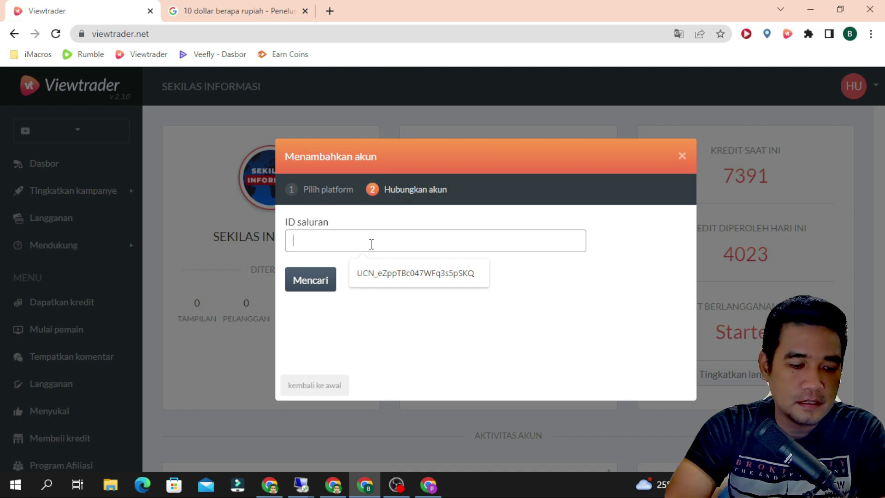
key(ctrl+v)
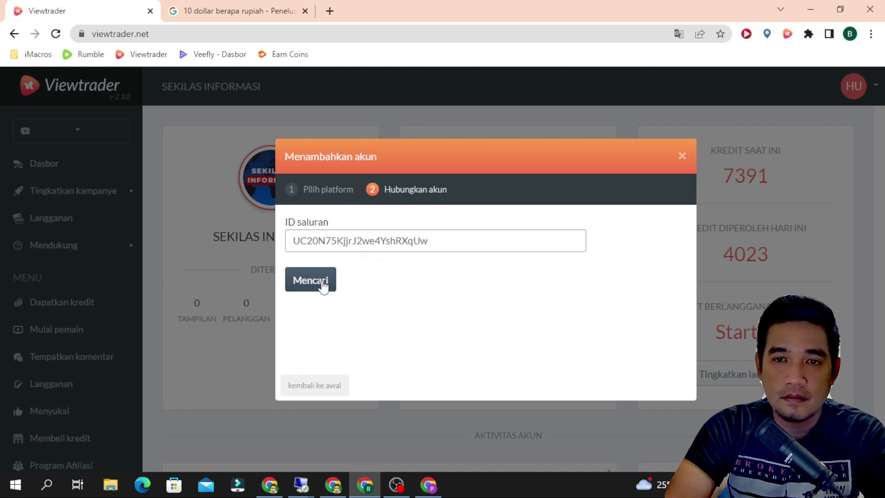
click(323, 280)
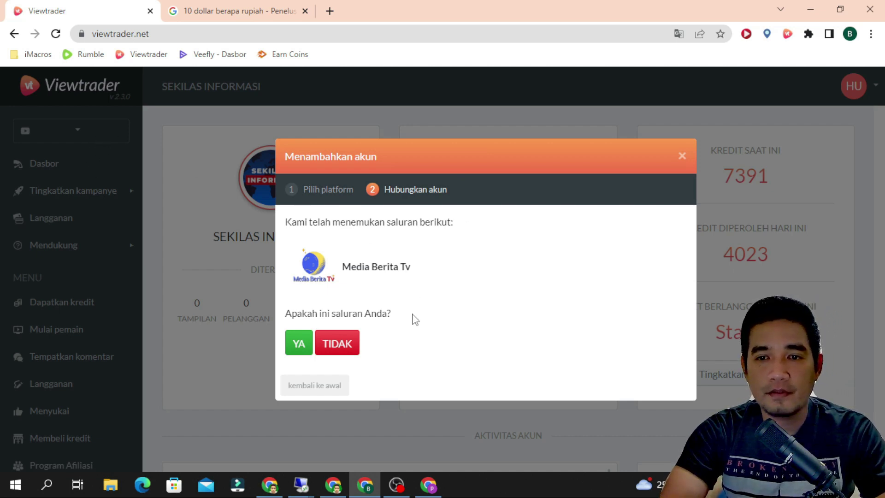
click(298, 346)
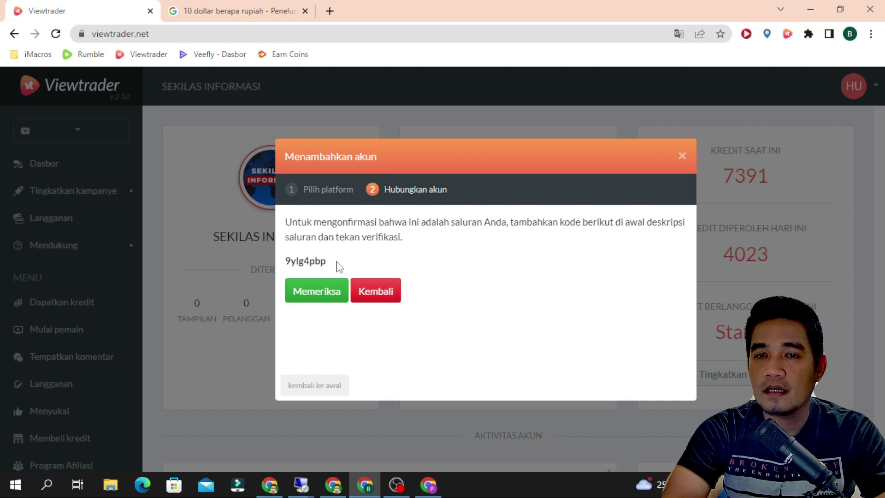
Step: Copy the channel verification code from the Viewtrader add-account dialog
drag(287, 261, 336, 263)
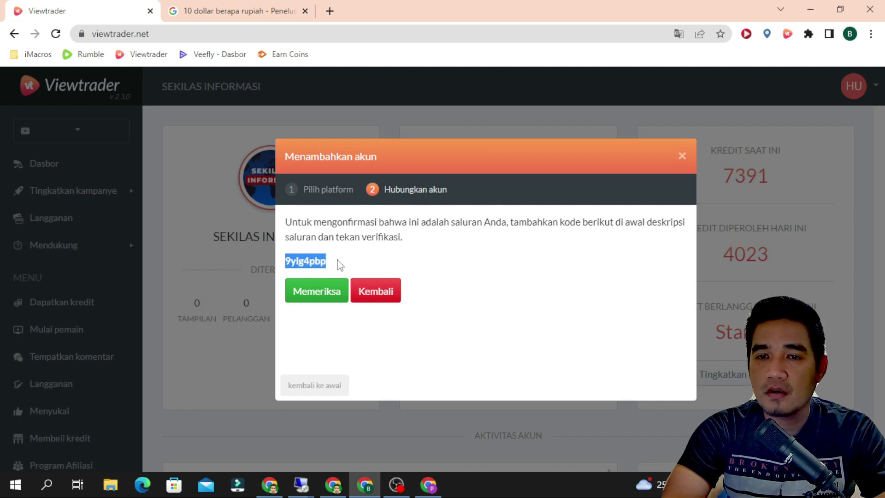
right_click(318, 262)
click(341, 273)
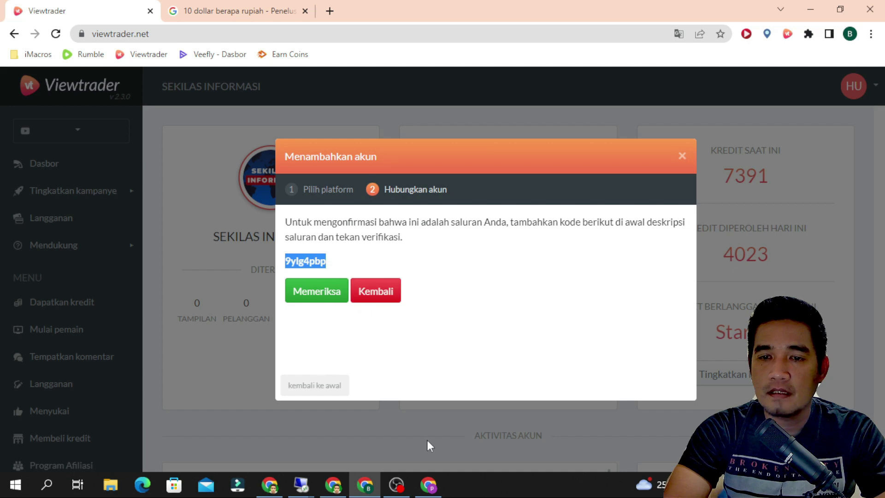
Step: Switch to the YouTube window and open the channel customization page (Penyesuaian) of Media Berita Tv in YouTube Studio
click(428, 485)
click(845, 84)
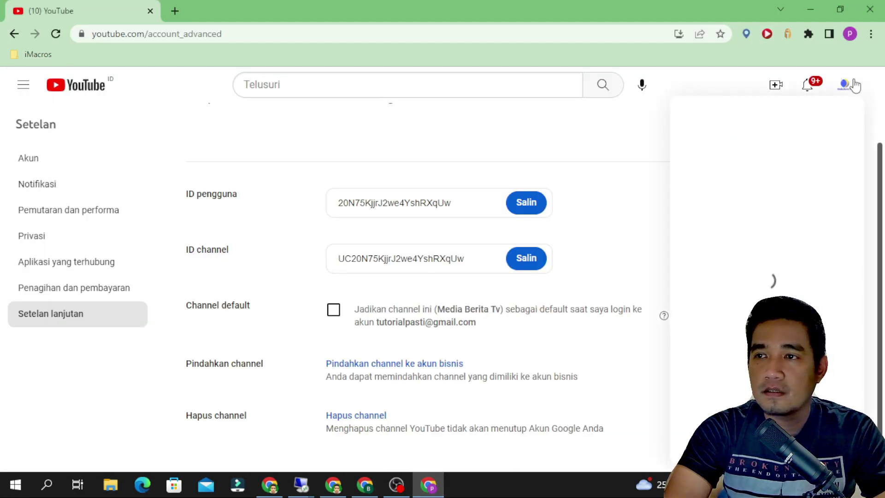
click(770, 191)
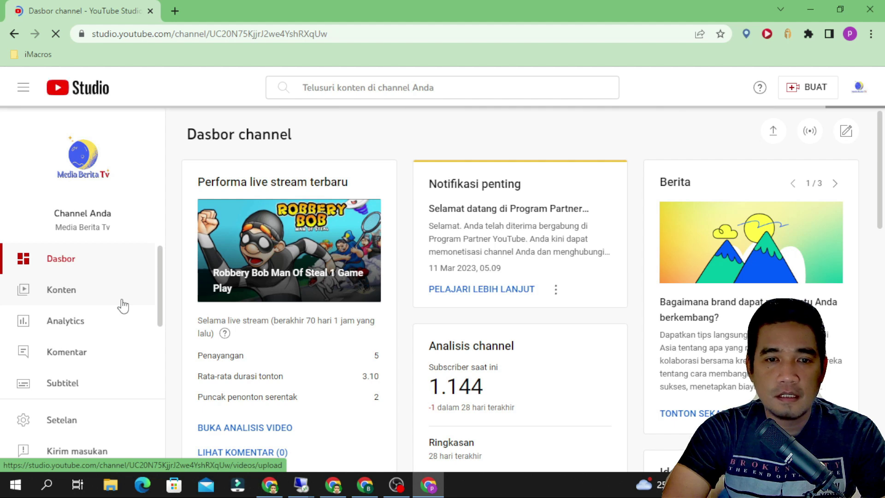
scroll(122, 305, down, 3)
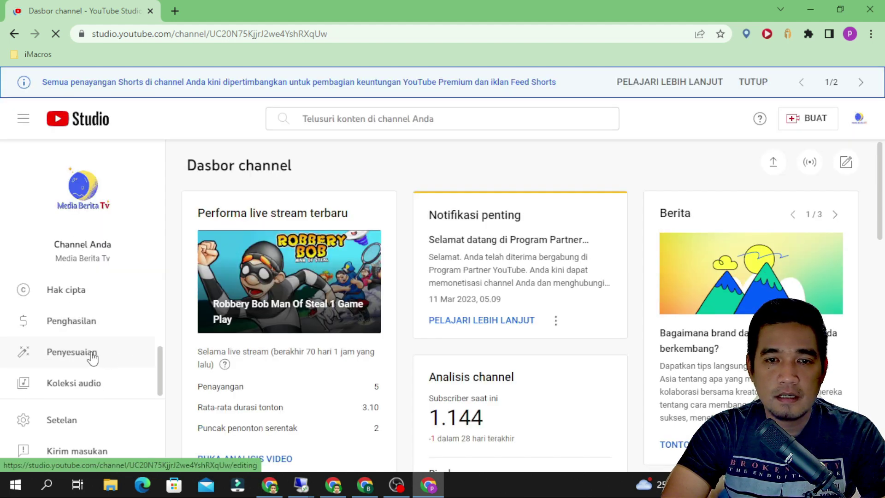
click(95, 357)
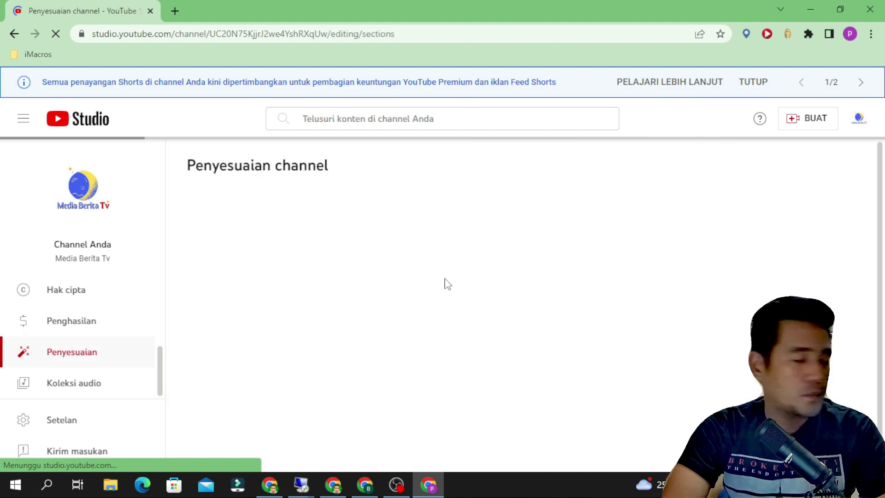
click(398, 485)
click(397, 484)
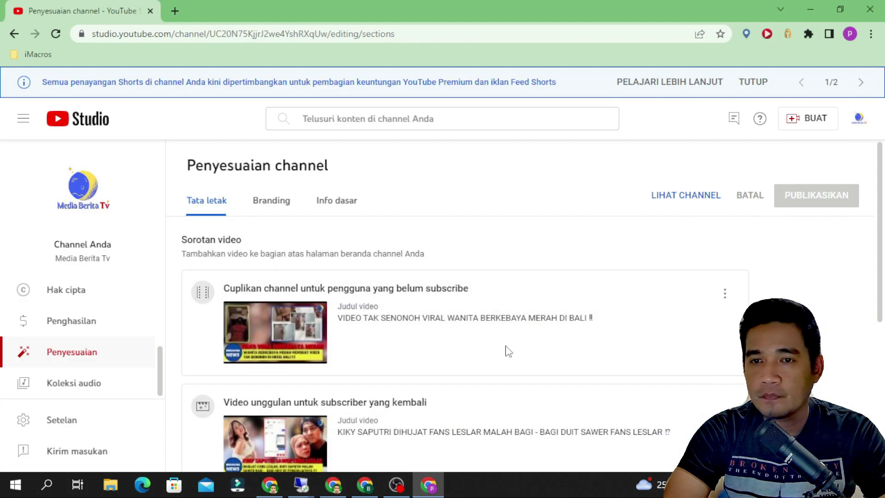
Step: Open the channel's basic info (Info dasar) and delete the two old code lines at the end of the description
click(351, 202)
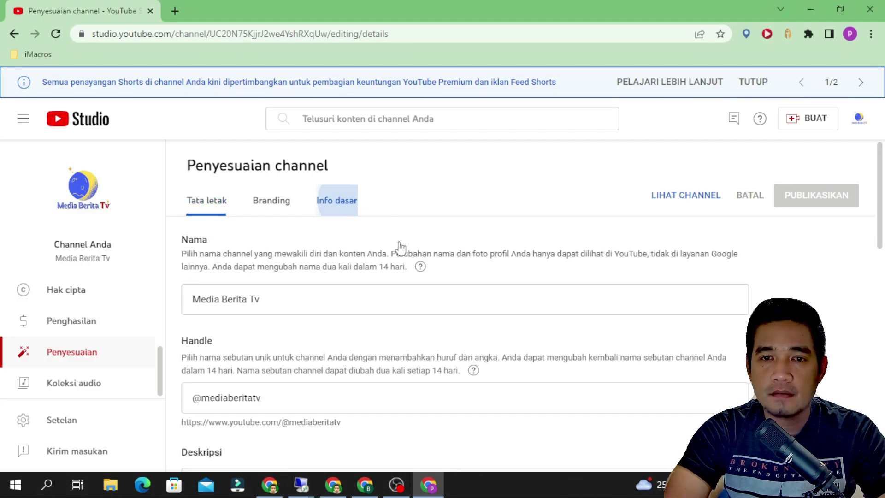
scroll(401, 295, down, 4)
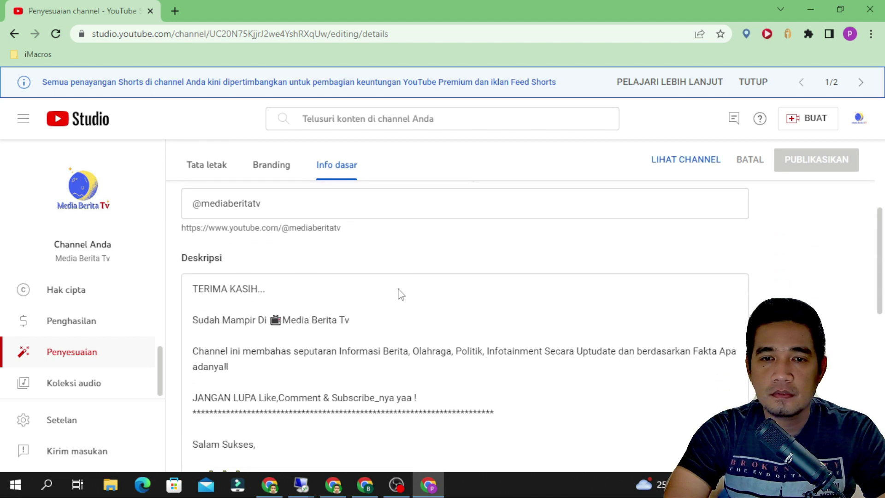
scroll(400, 294, down, 1)
scroll(264, 263, down, 1)
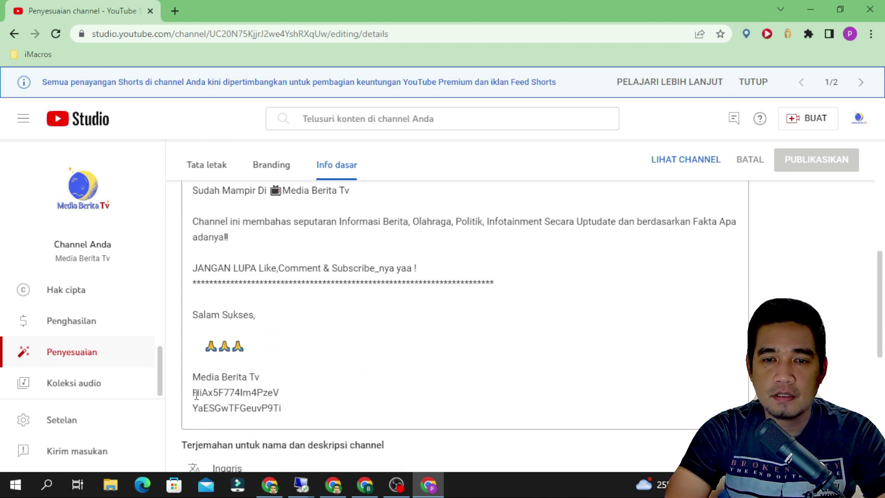
drag(193, 395, 317, 416)
key(BackSpace)
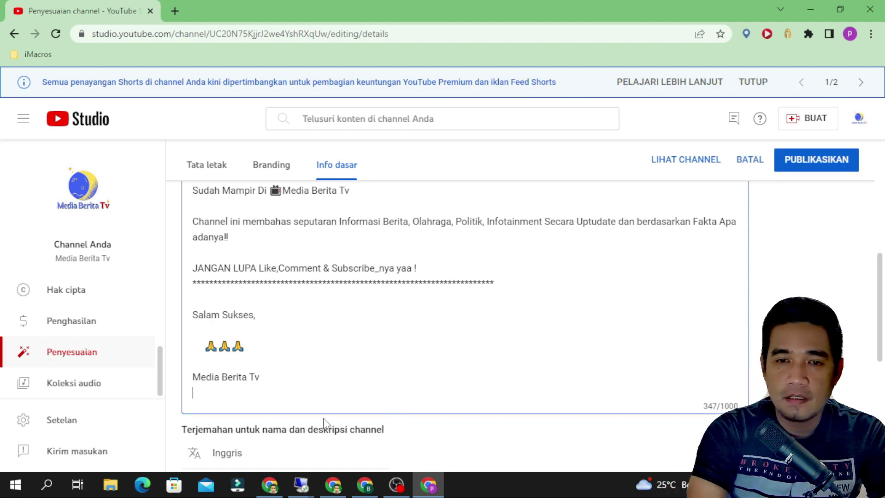
Step: Insert blank lines above "TERIMA KASIH..." in the channel description and paste the Viewtrader verification code at its very beginning
scroll(360, 371, up, 3)
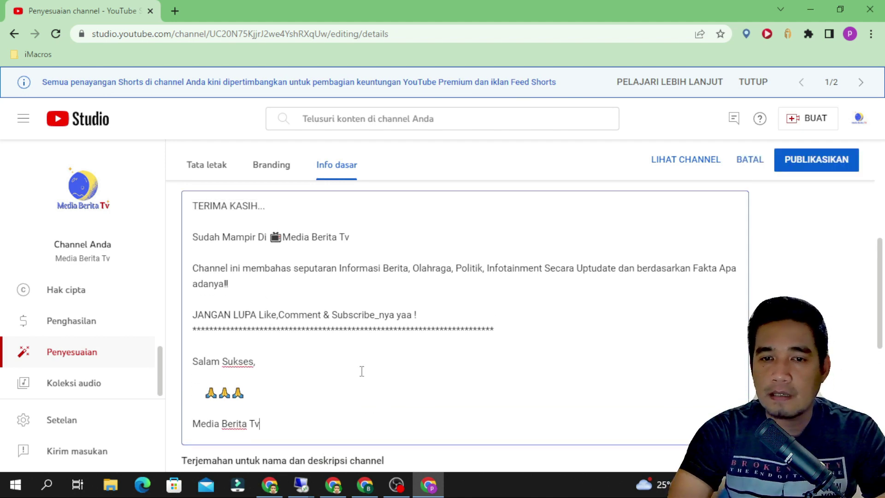
scroll(360, 359, up, 1)
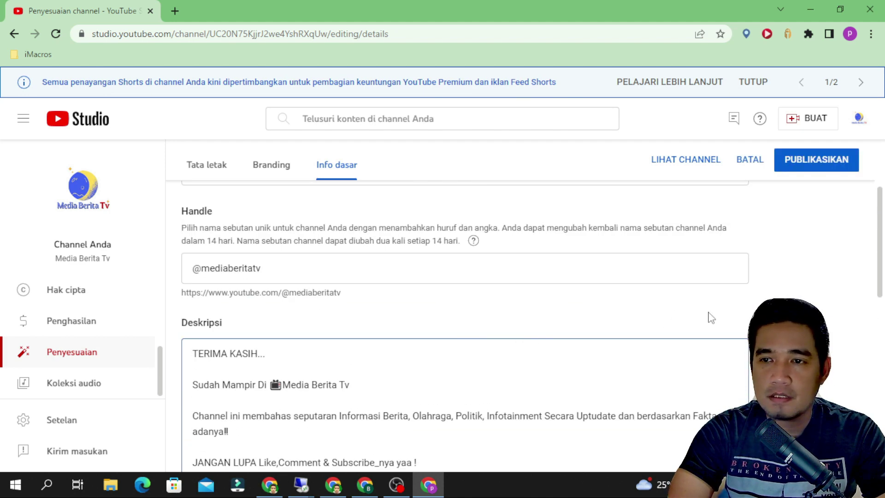
scroll(361, 339, down, 2)
scroll(198, 288, up, 2)
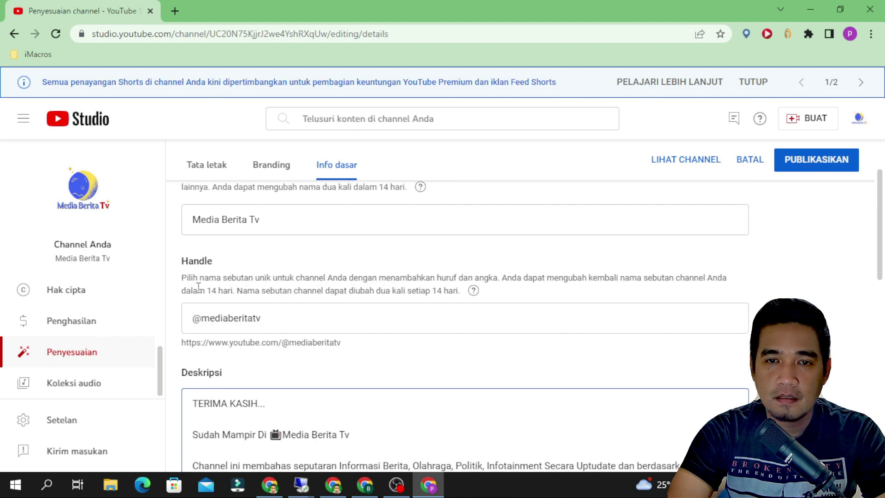
scroll(195, 354, down, 1)
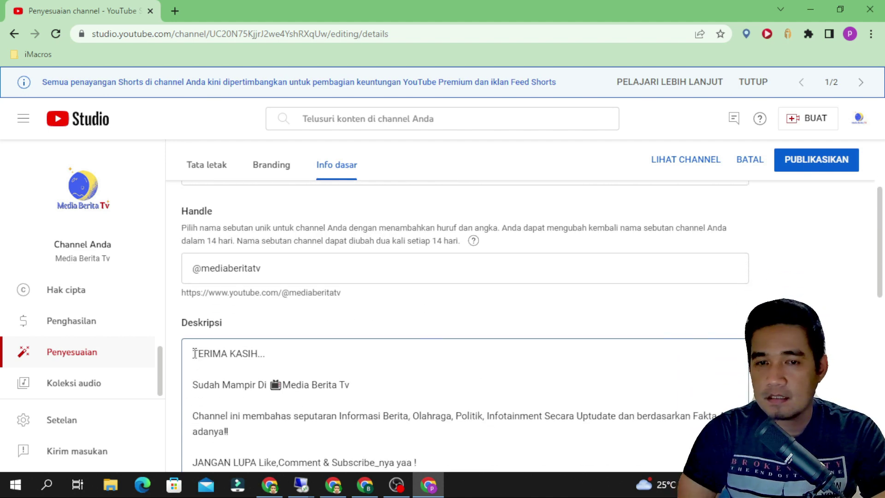
key(Return)
key(Return)
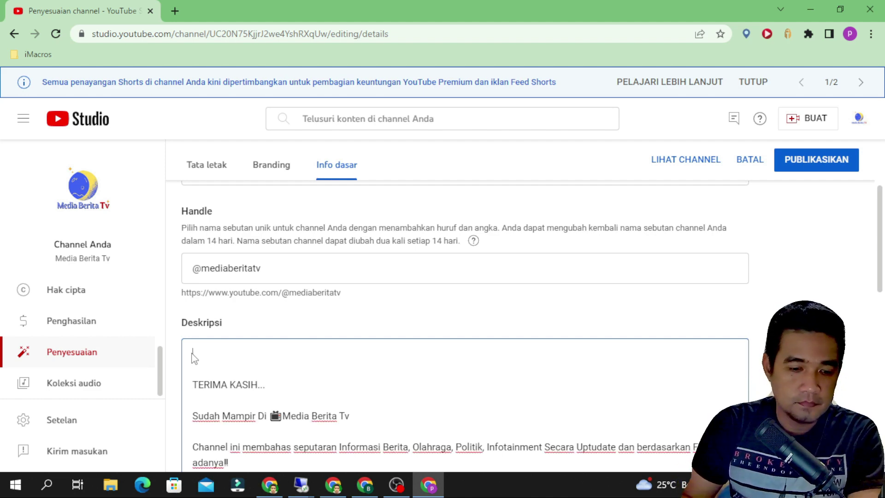
key(ctrl+v)
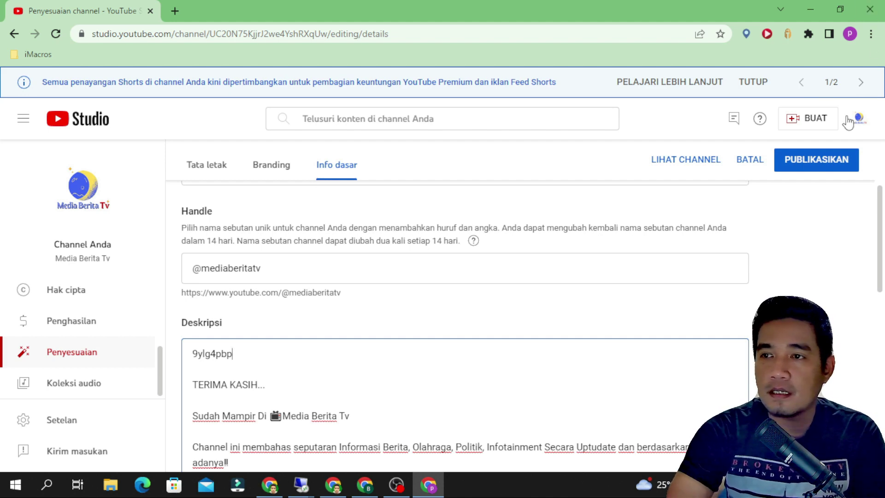
Step: Publish the updated channel description and run the channel verification in Viewtrader's add-account dialog
click(832, 162)
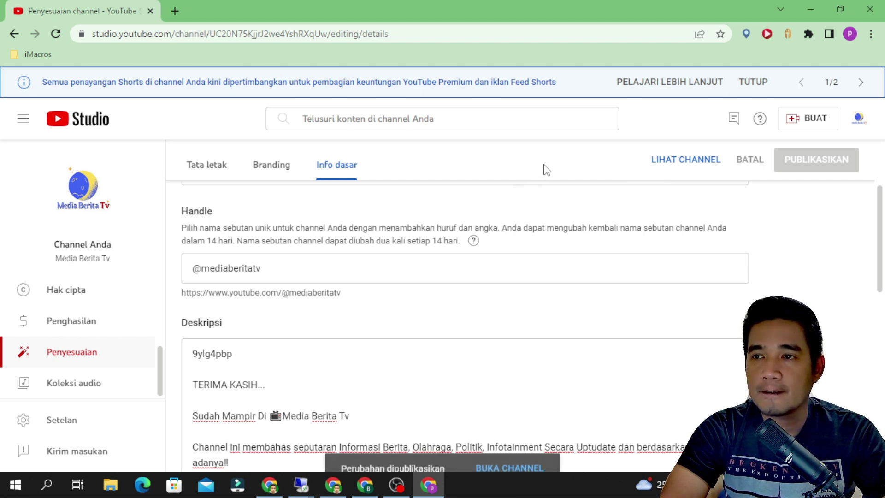
click(365, 484)
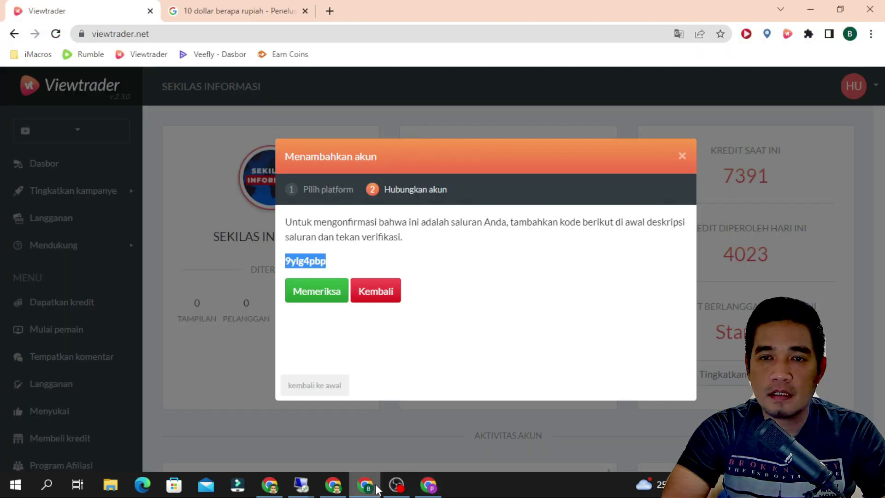
click(333, 292)
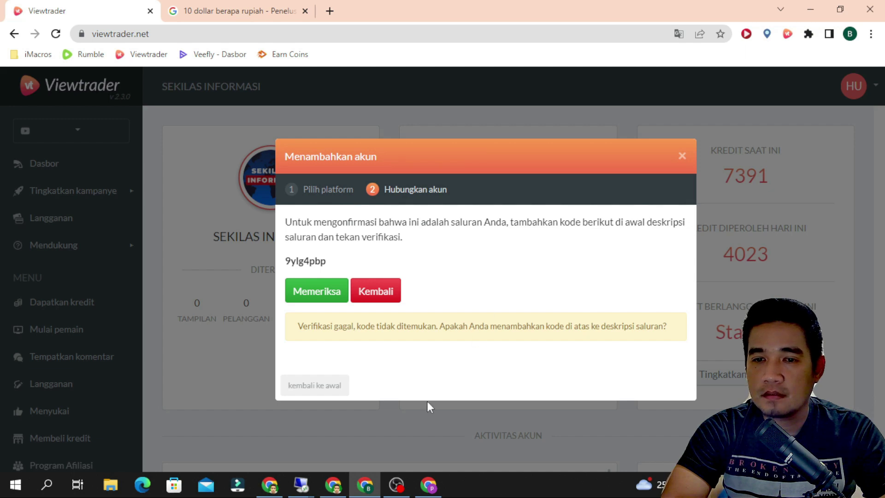
Step: Switch to YouTube Studio, view the public Media Berita Tv channel and check the description on its about page (Tentang)
click(429, 485)
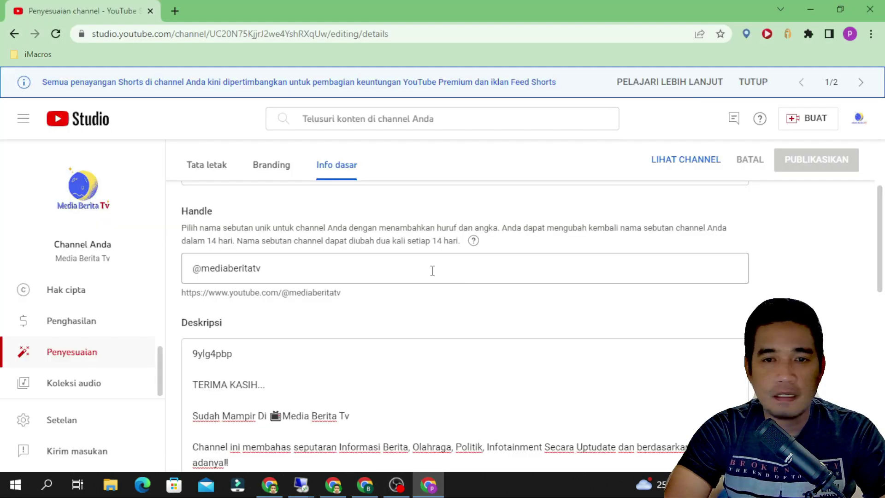
scroll(425, 316, down, 3)
click(668, 164)
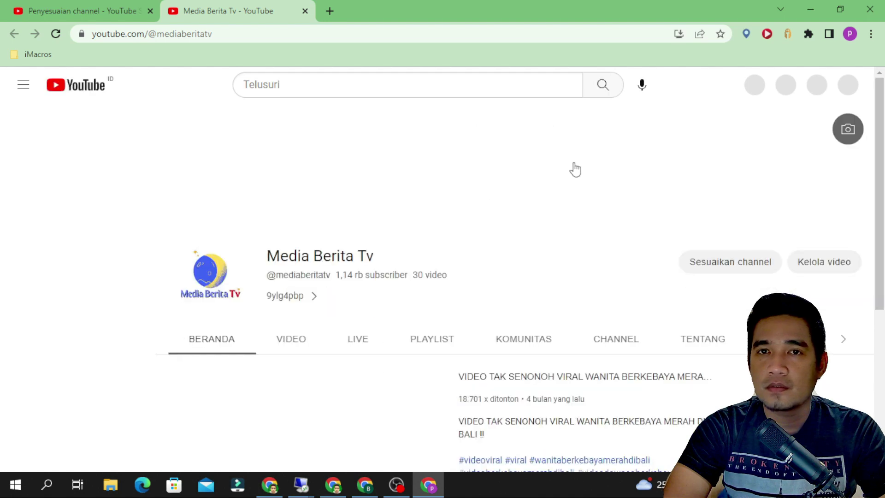
click(695, 341)
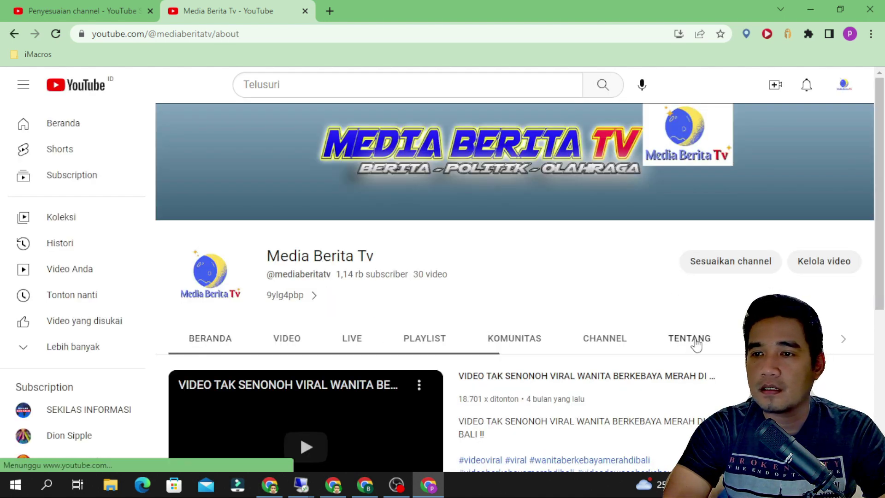
scroll(653, 307, down, 3)
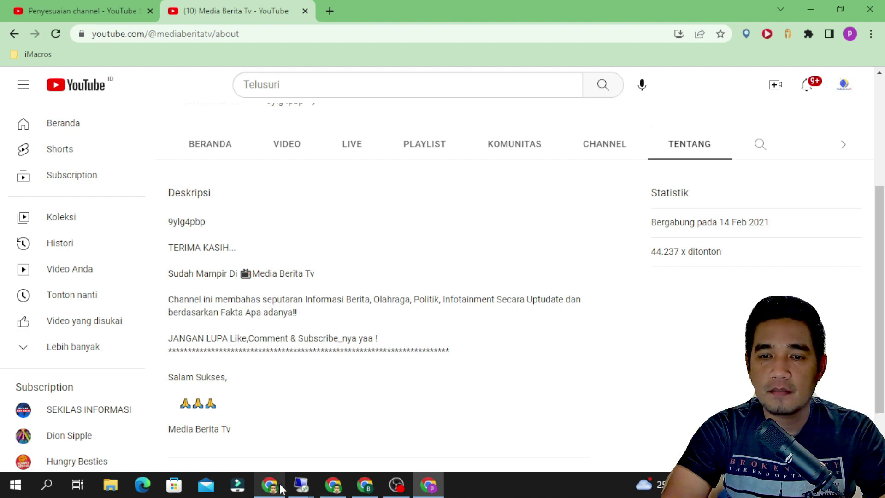
Step: Switch back to Viewtrader and retry the channel verification
click(364, 484)
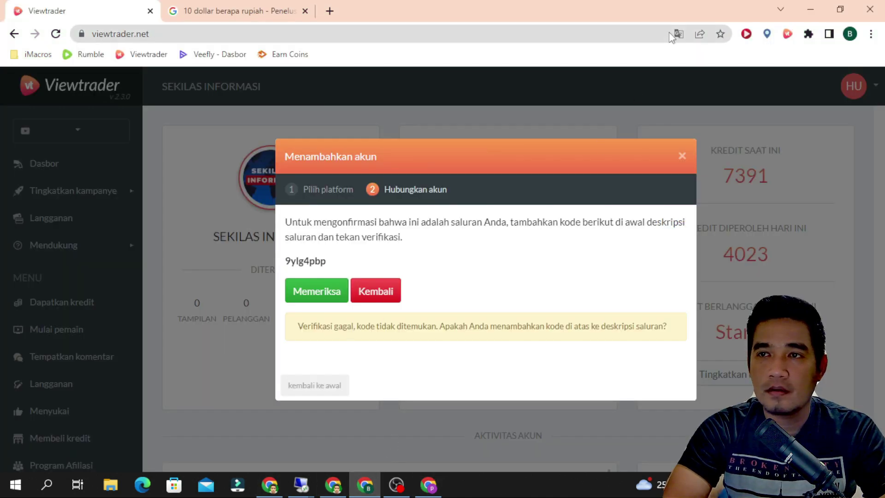
click(327, 297)
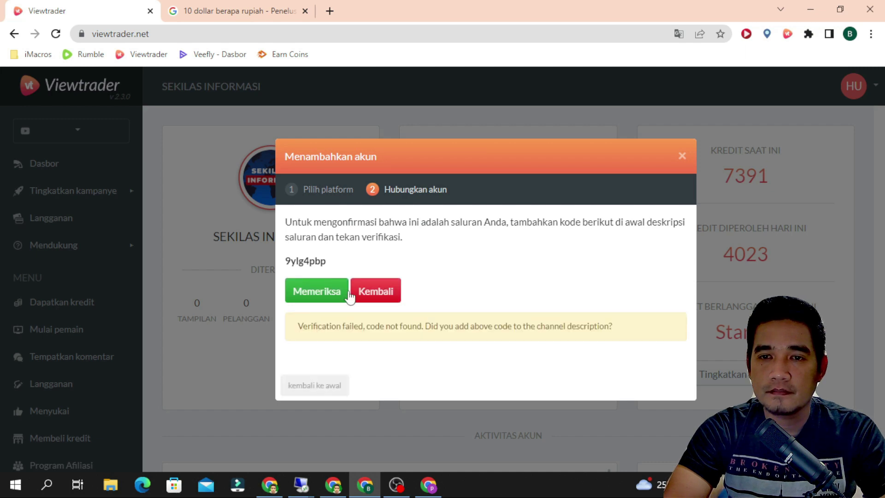
click(332, 298)
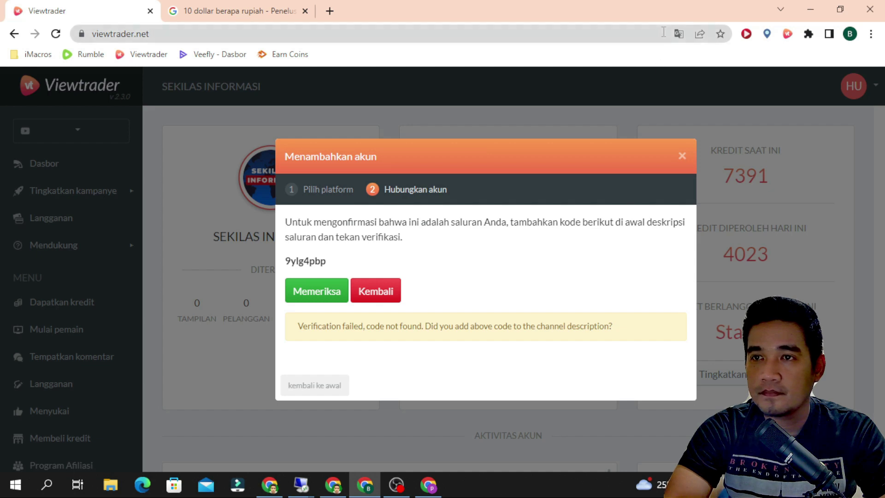
Step: Show the Viewtrader page in English (Inggris) instead of the Indonesian translation and try verifying the channel again
click(678, 33)
click(534, 58)
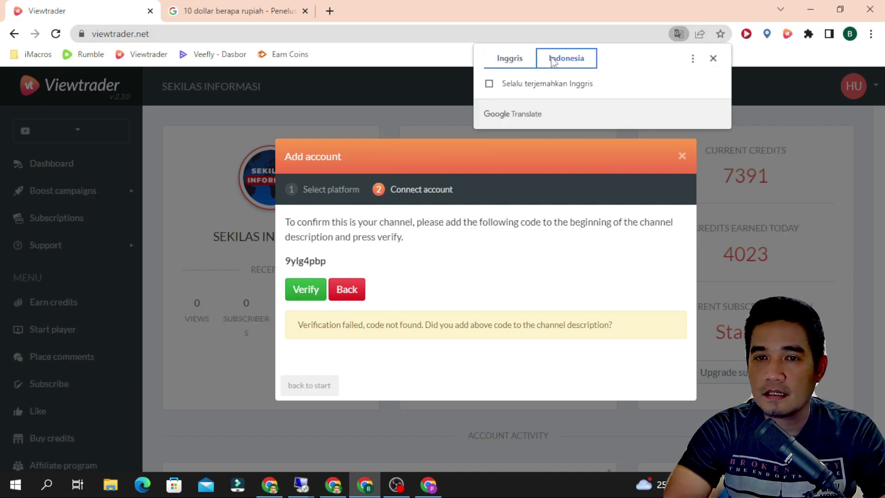
click(553, 60)
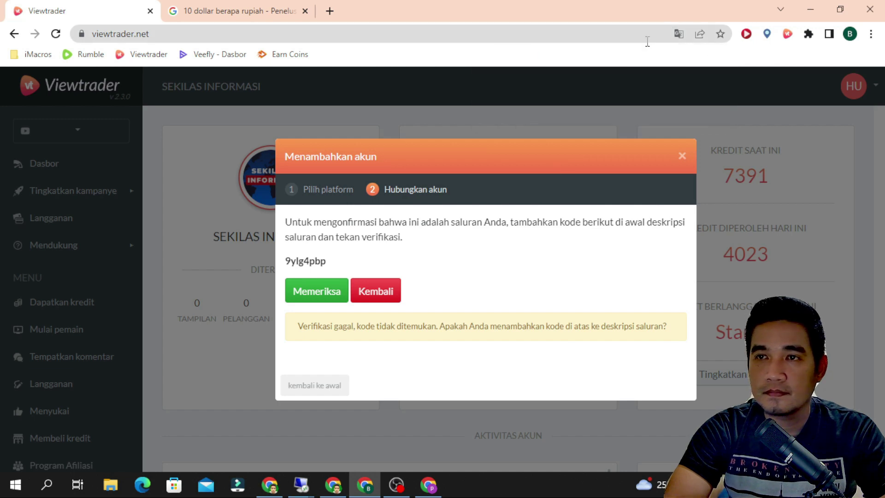
click(678, 34)
click(512, 59)
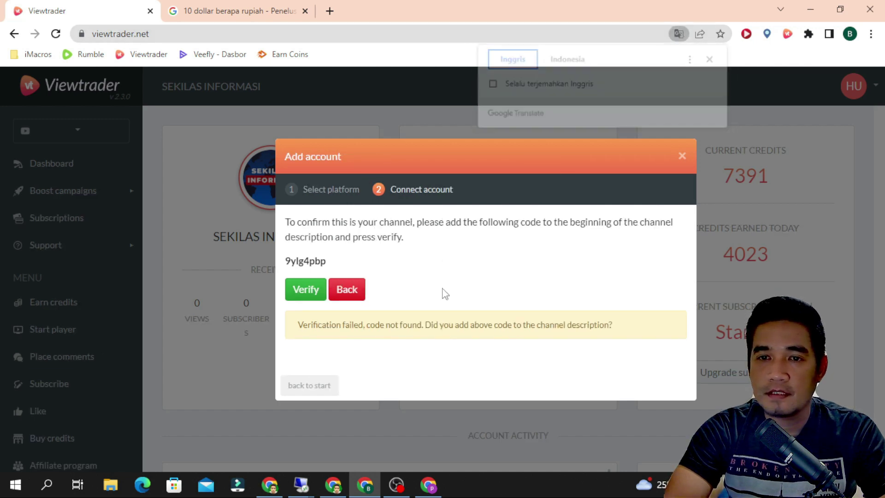
click(307, 292)
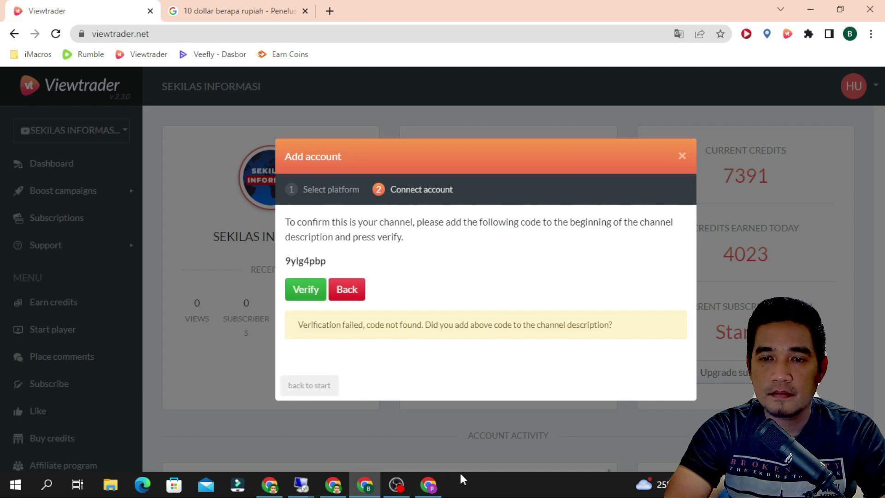
Step: Switch to the channel customization page in YouTube Studio and check the verification code at the start of the description
click(429, 484)
click(109, 6)
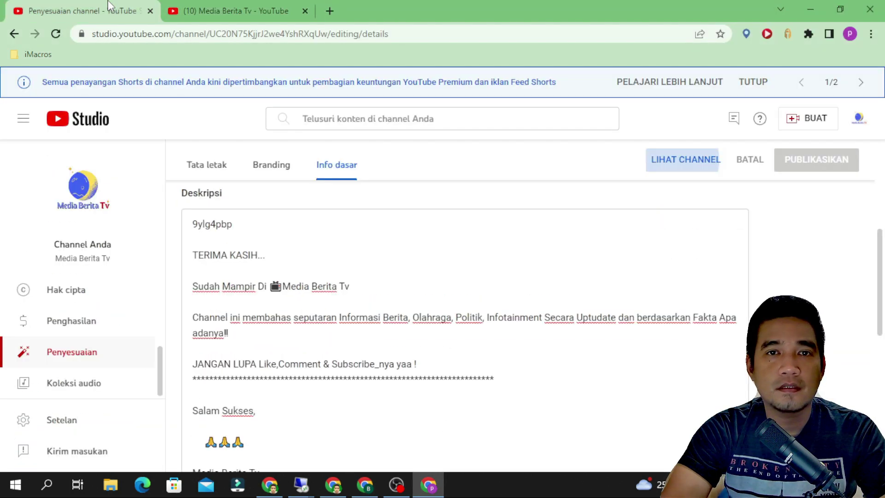
scroll(411, 223, up, 5)
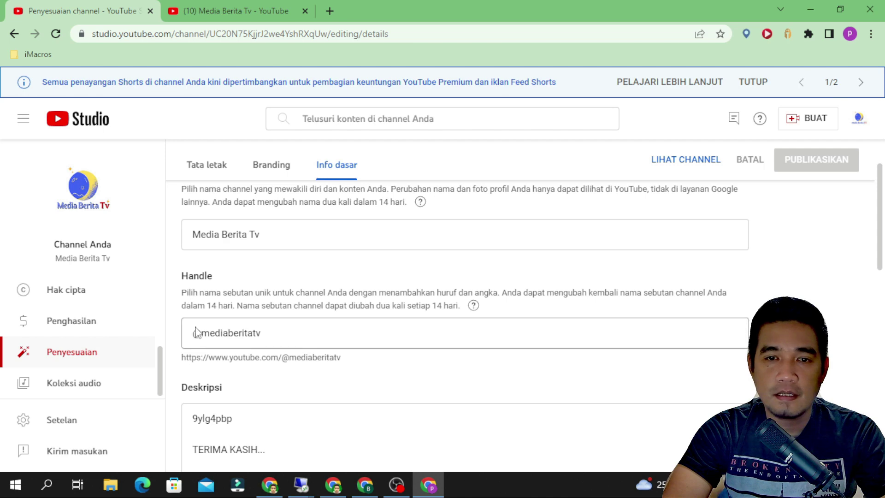
scroll(196, 332, down, 3)
click(194, 290)
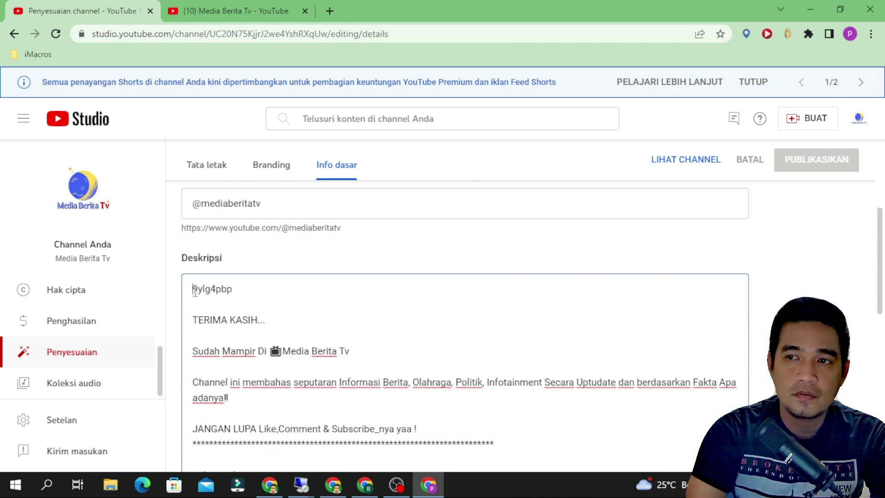
scroll(267, 301, down, 3)
Step: Switch to Viewtrader and try the channel verification several more times
click(365, 484)
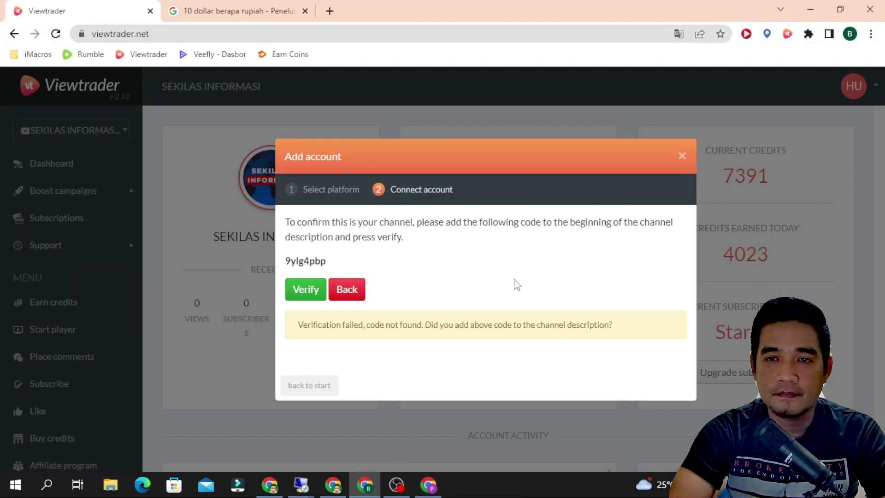
click(306, 295)
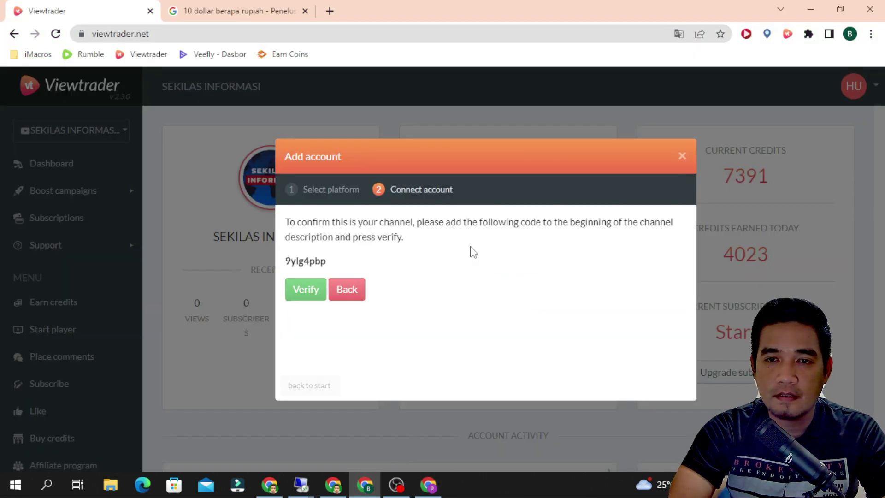
click(307, 293)
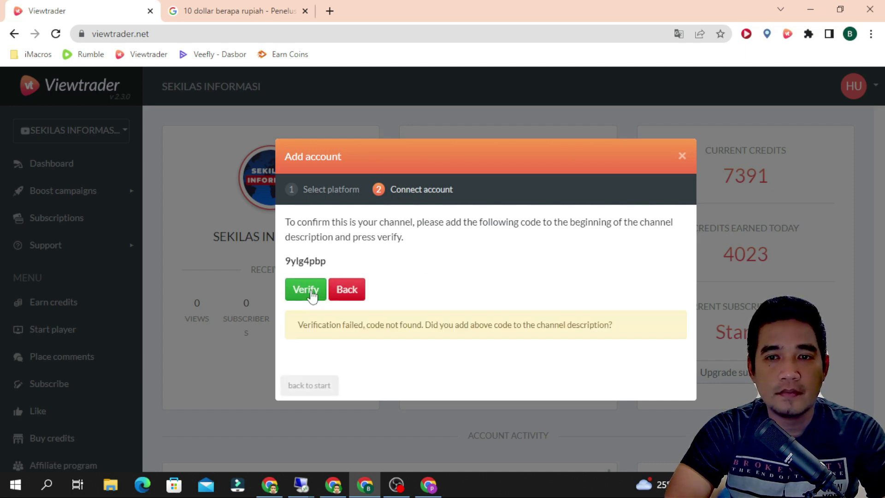
click(317, 294)
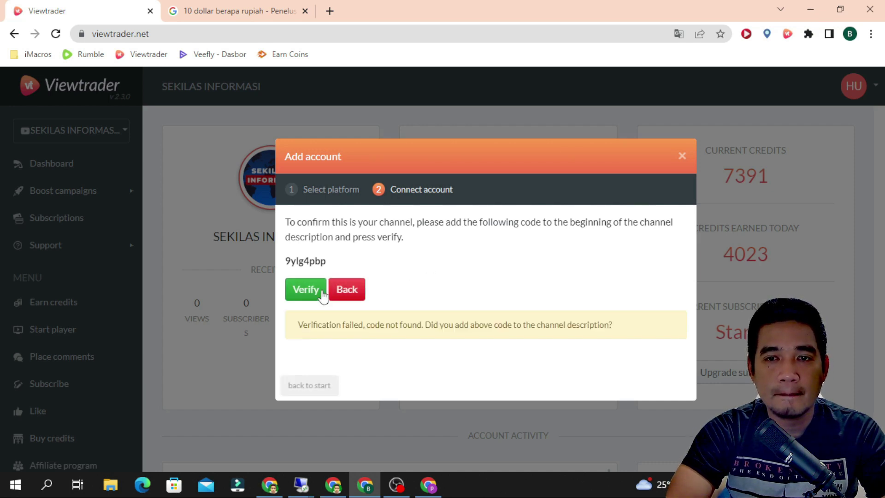
click(323, 294)
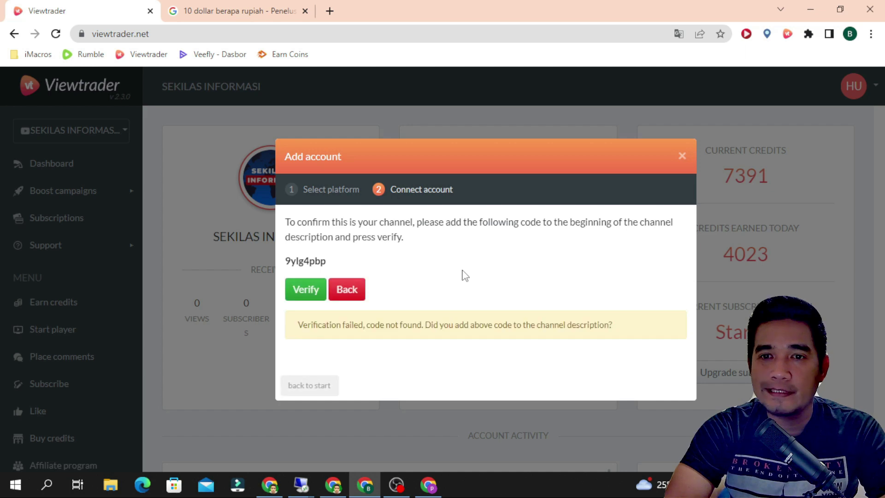
click(314, 295)
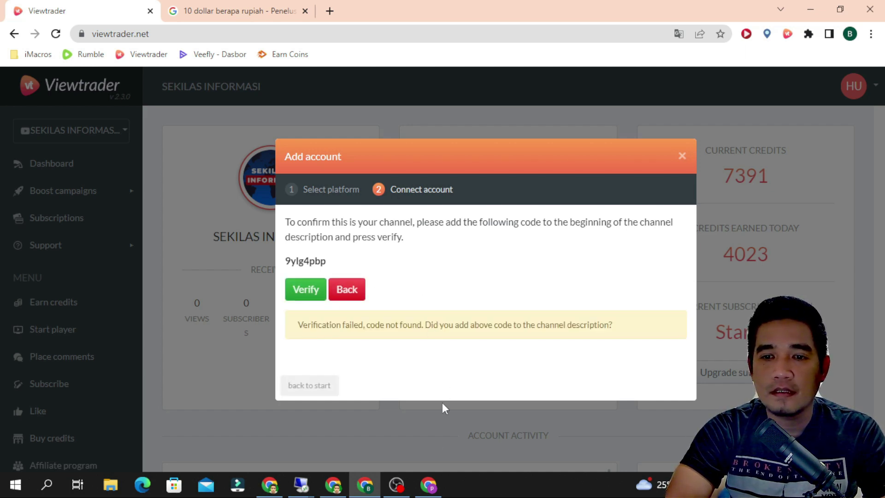
Step: Switch to YouTube Studio and copy the channel description text that follows the verification code
click(428, 485)
scroll(395, 326, up, 5)
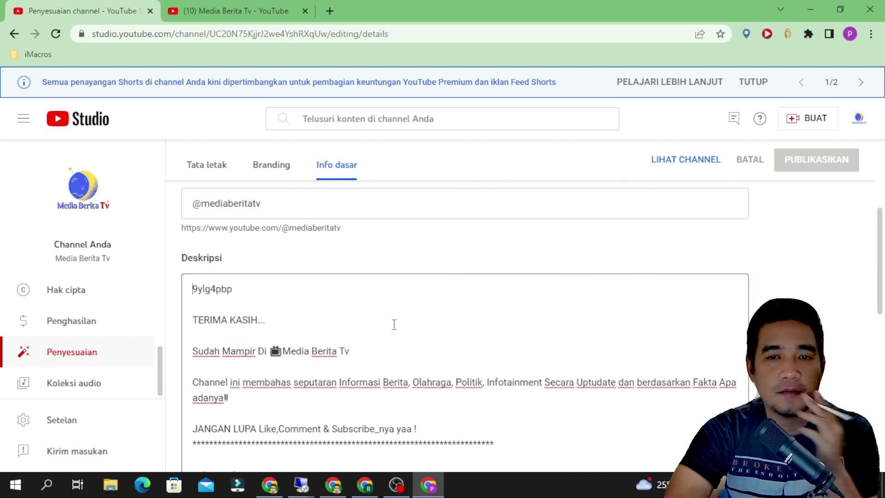
scroll(394, 325, down, 1)
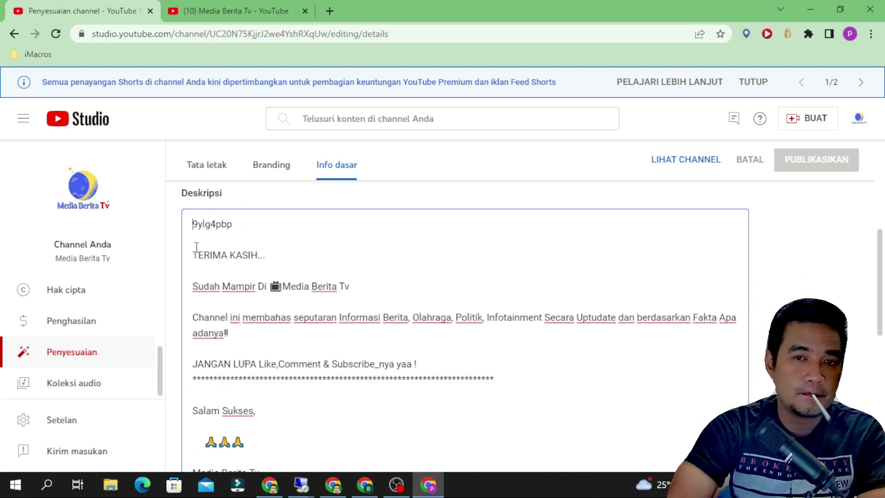
drag(197, 250, 369, 458)
scroll(371, 385, down, 6)
scroll(368, 216, up, 4)
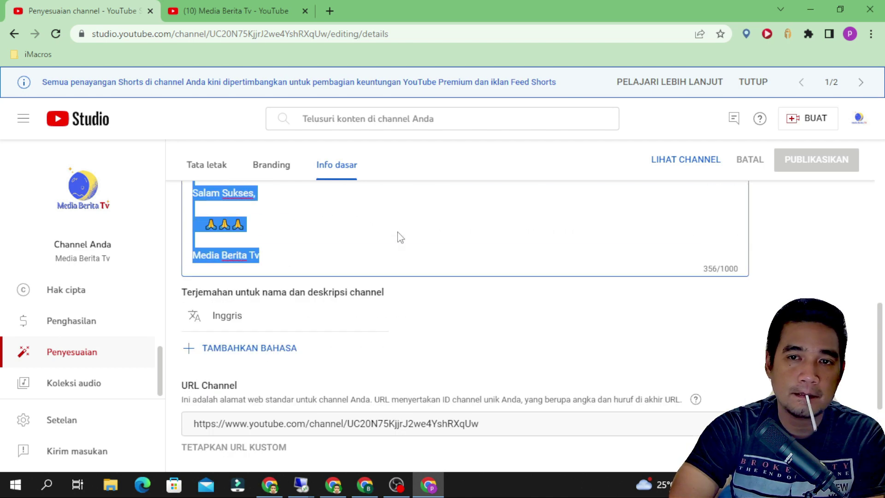
Step: Open Sticky Notes and paste the copied channel description into a new note as a backup
click(60, 483)
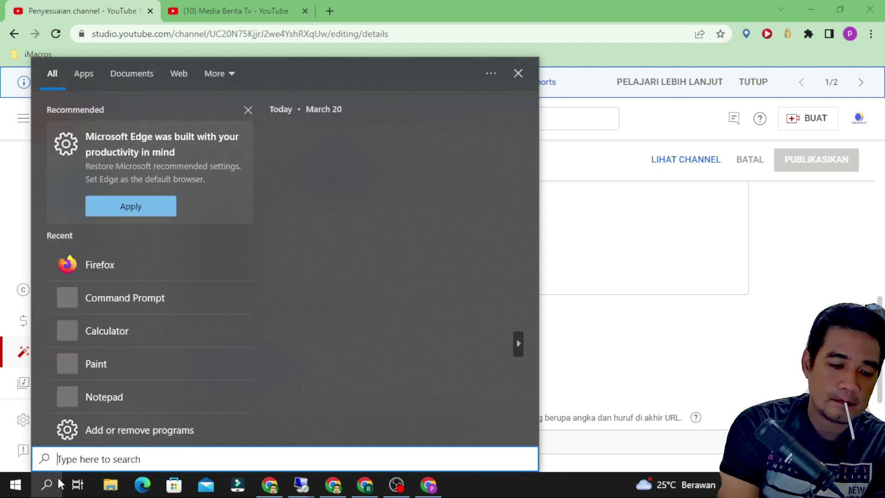
text(note)
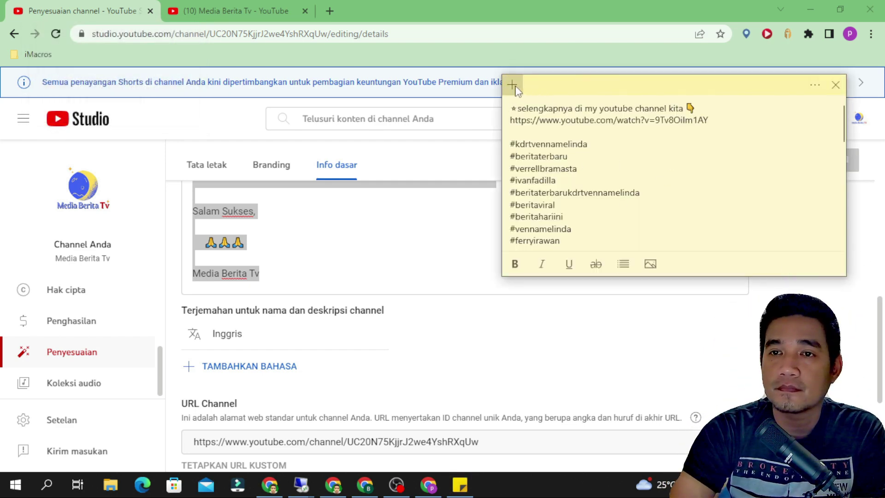
click(512, 84)
key(ctrl+v)
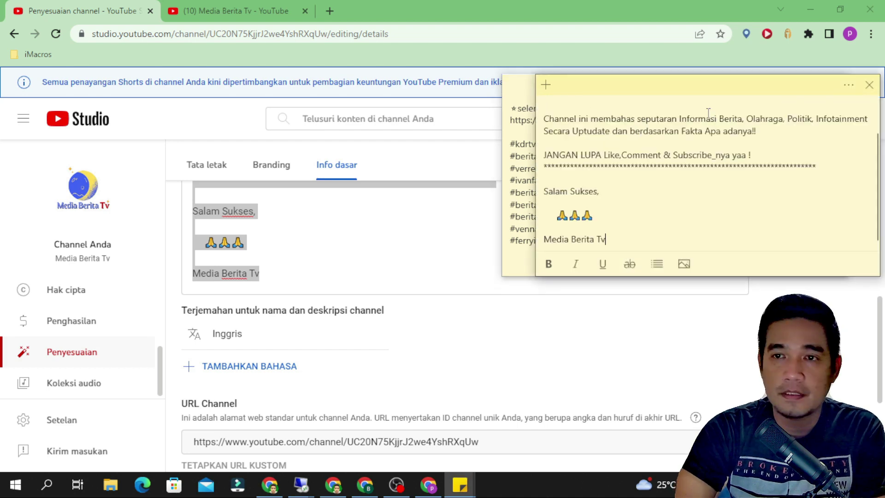
Step: Return to YouTube Studio, delete all description text after the verification code and publish the change
click(424, 174)
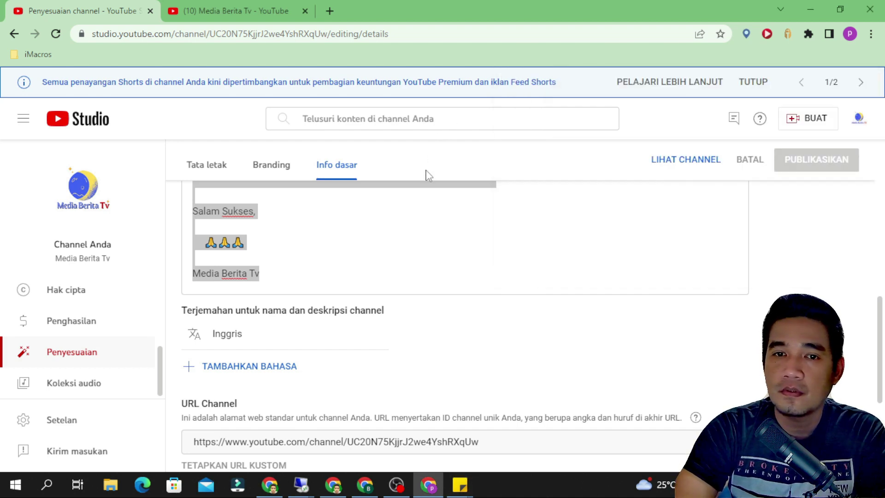
scroll(428, 250, up, 5)
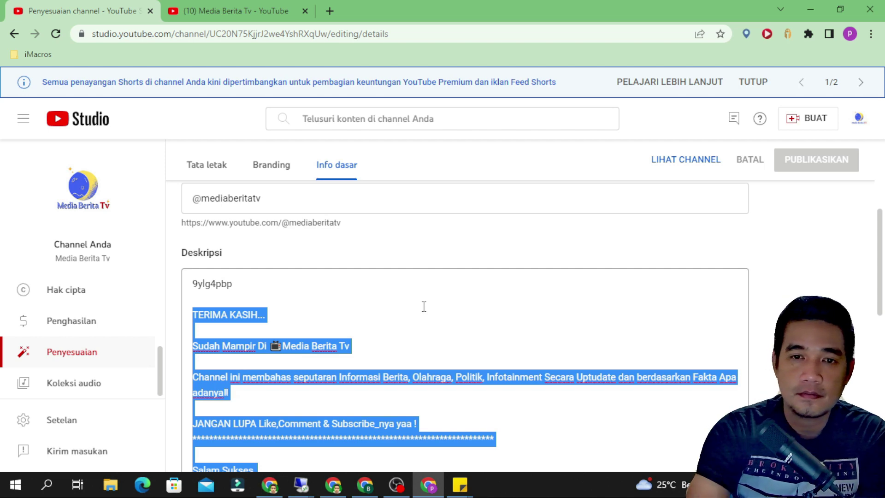
click(379, 366)
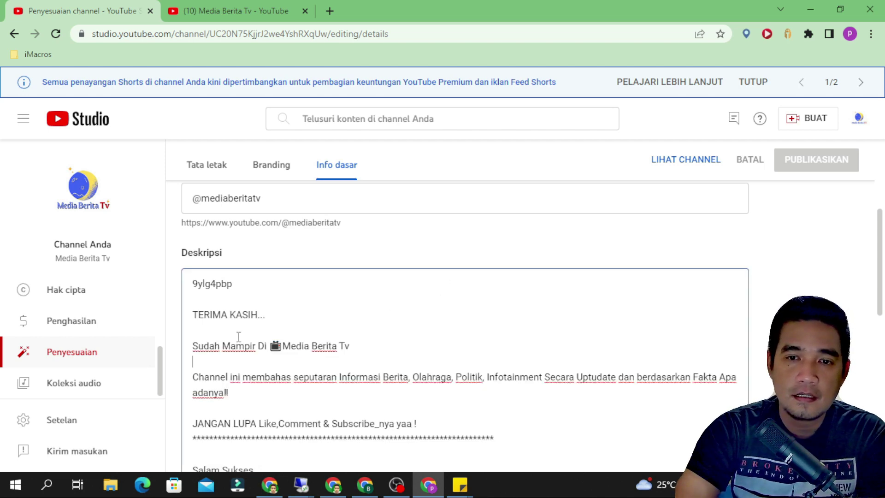
drag(193, 315, 412, 353)
key(BackSpace)
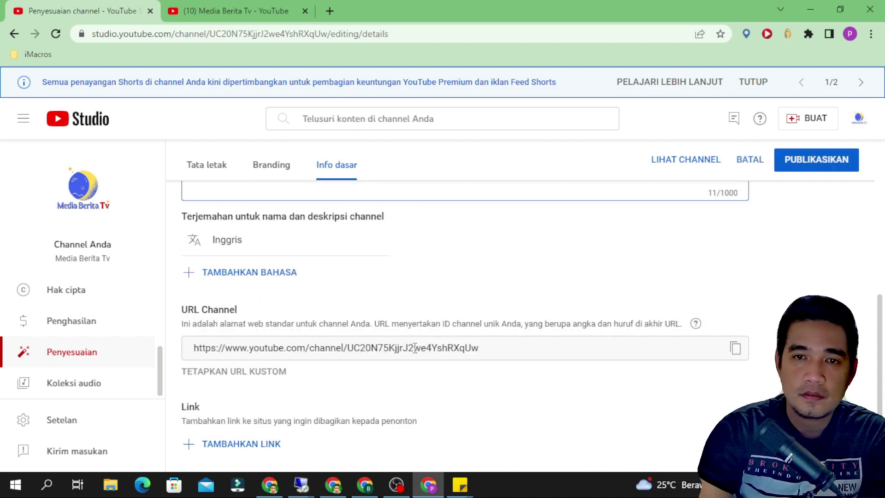
scroll(454, 302, up, 5)
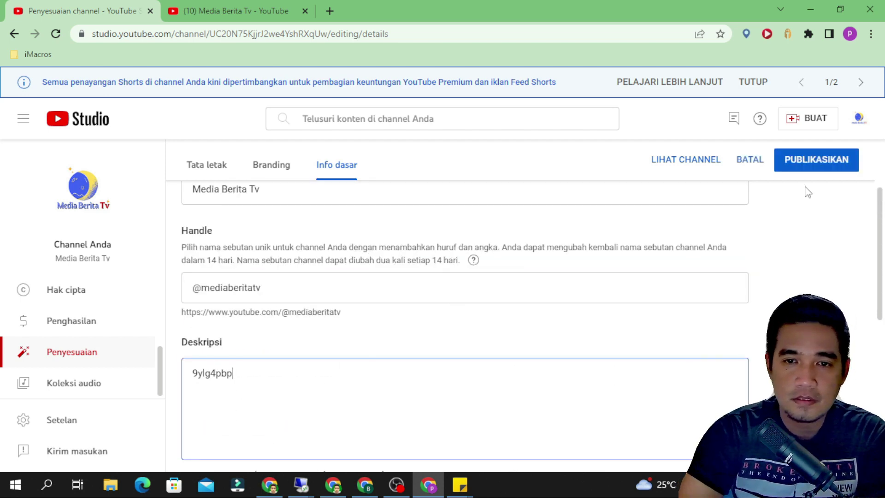
click(833, 165)
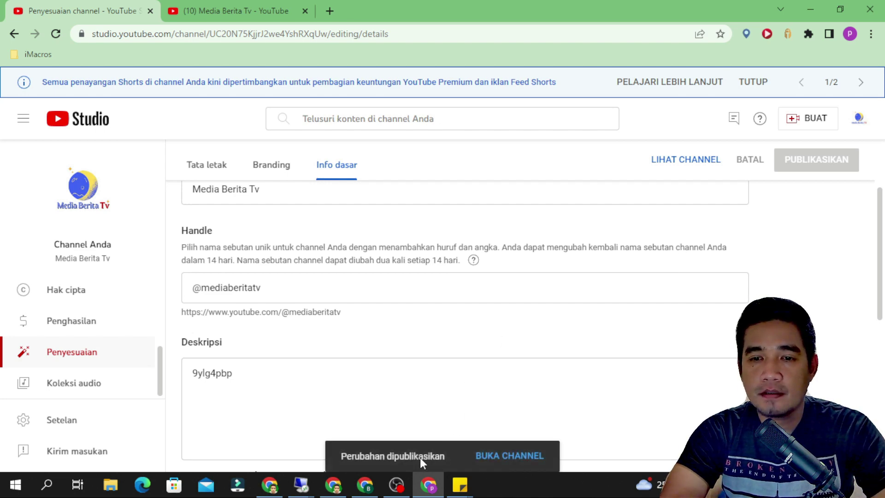
Step: Switch to Viewtrader, show the dashboard of the Media Berita Tv account and look at the list of linked accounts
click(365, 486)
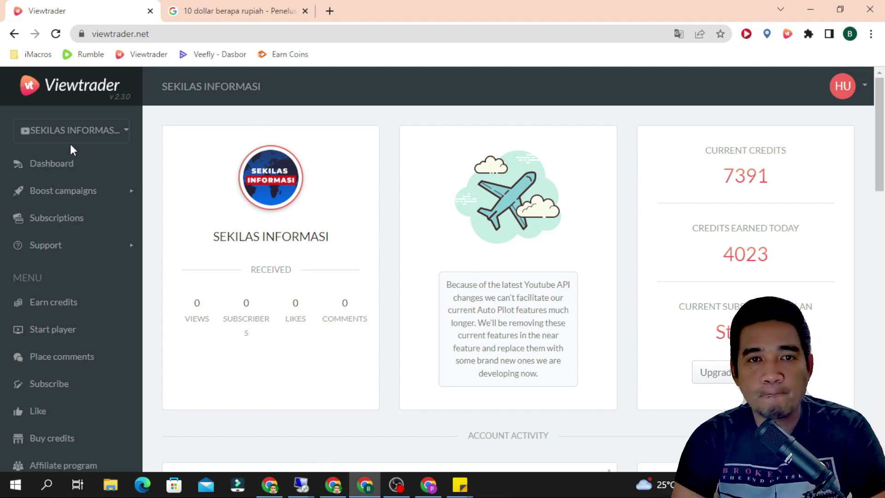
click(126, 133)
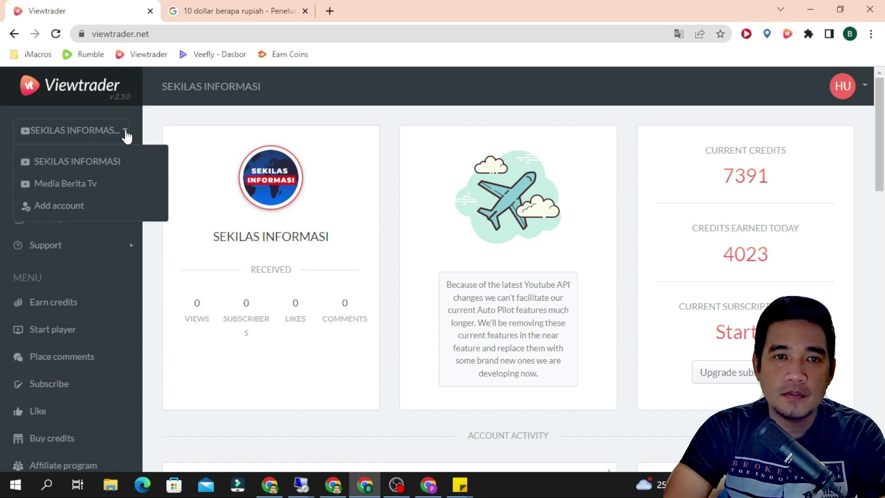
click(123, 185)
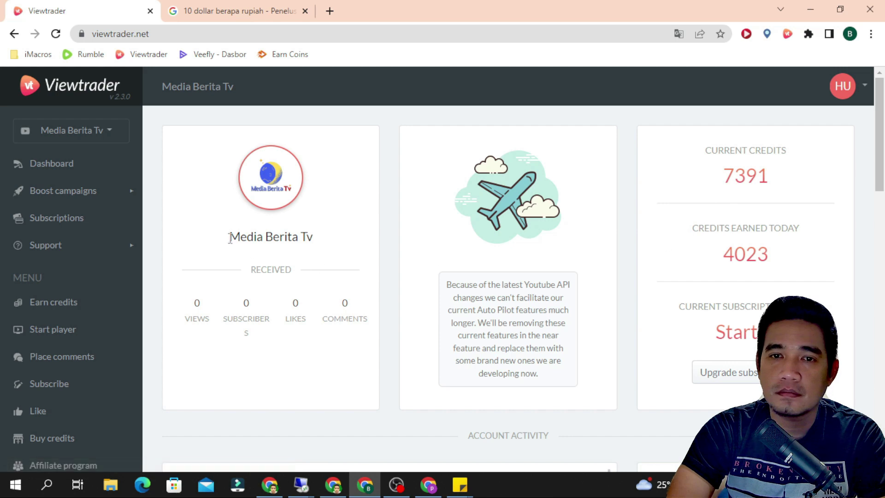
scroll(284, 229, down, 1)
scroll(284, 230, up, 1)
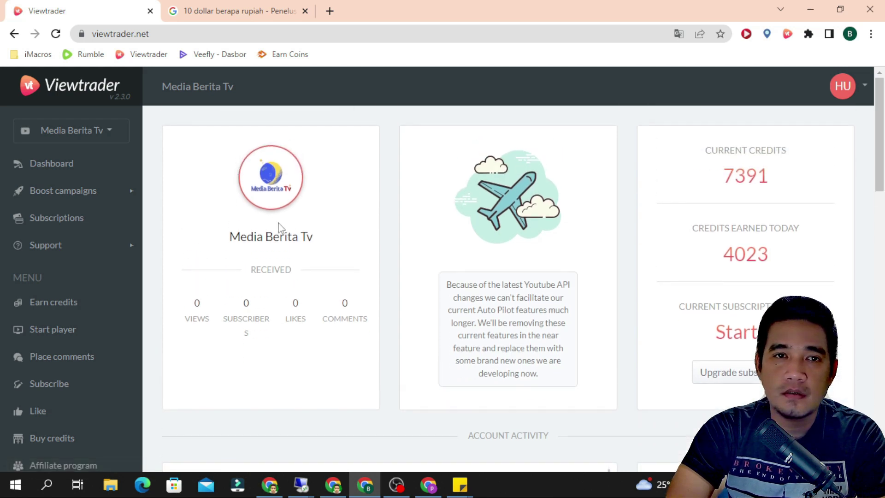
click(111, 132)
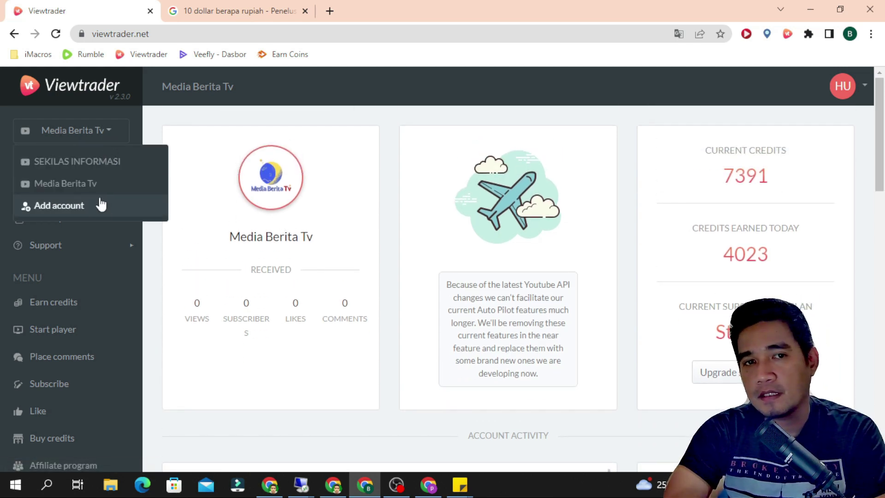
click(418, 118)
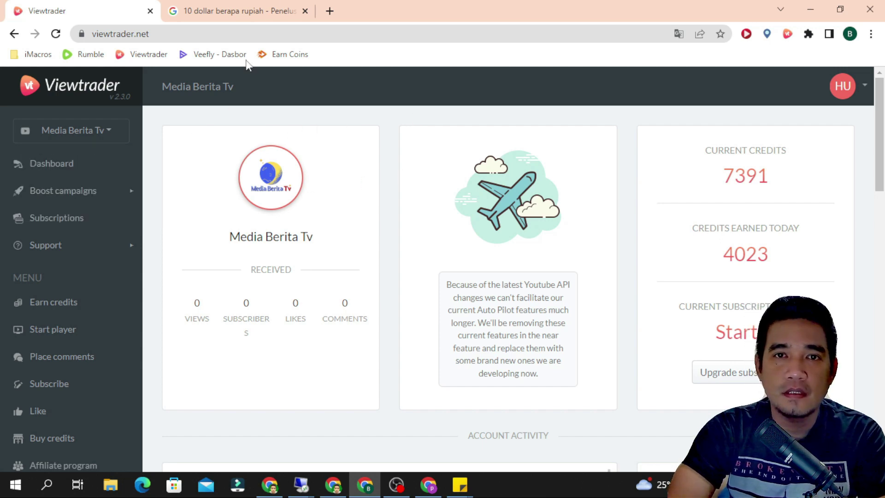
Step: Close the Google currency search page and make SEKILAS INFORMASI the selected Viewtrader account
click(230, 10)
click(304, 10)
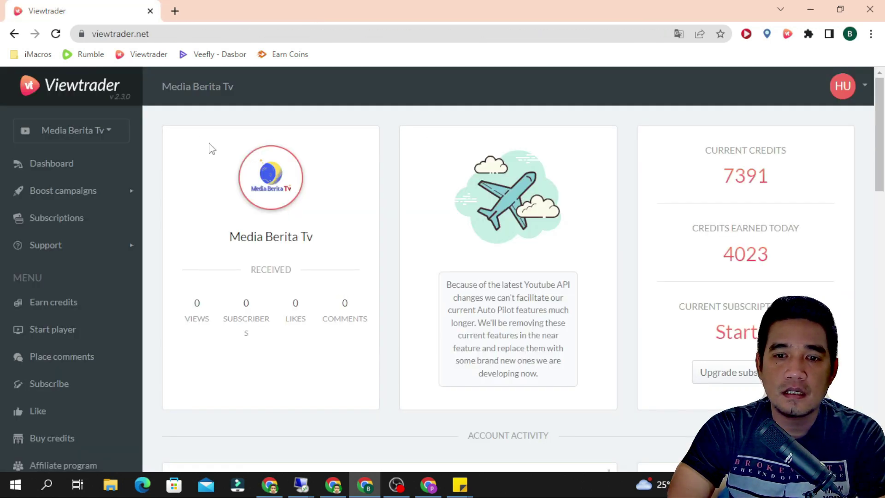
click(111, 131)
click(92, 162)
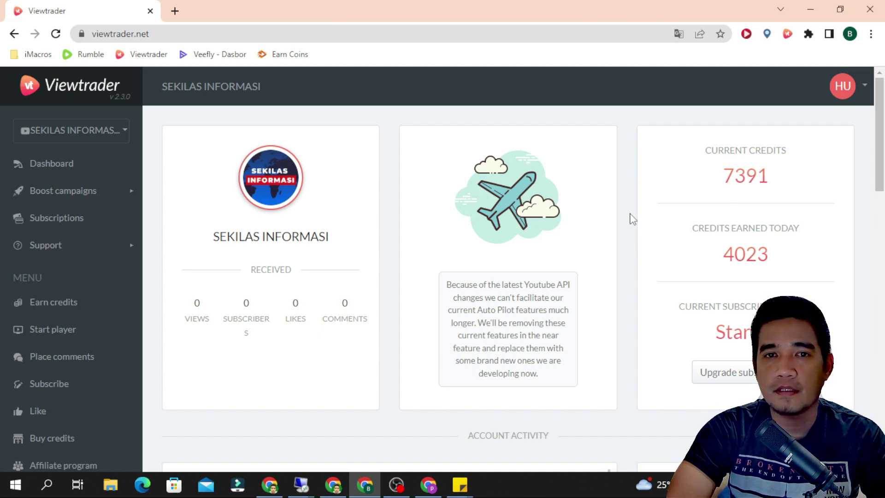
Step: Open the view campaigns of SEKILAS INFORMASI and start adding a new campaign
mouse_move(103, 194)
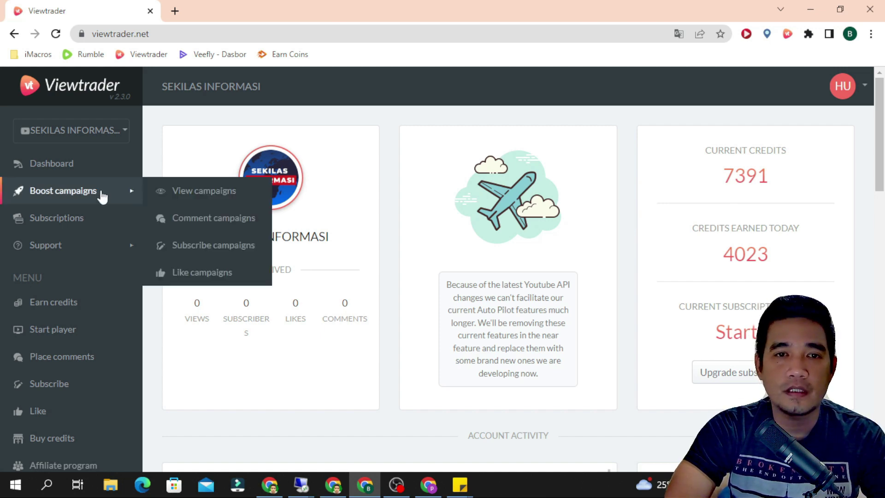
click(183, 193)
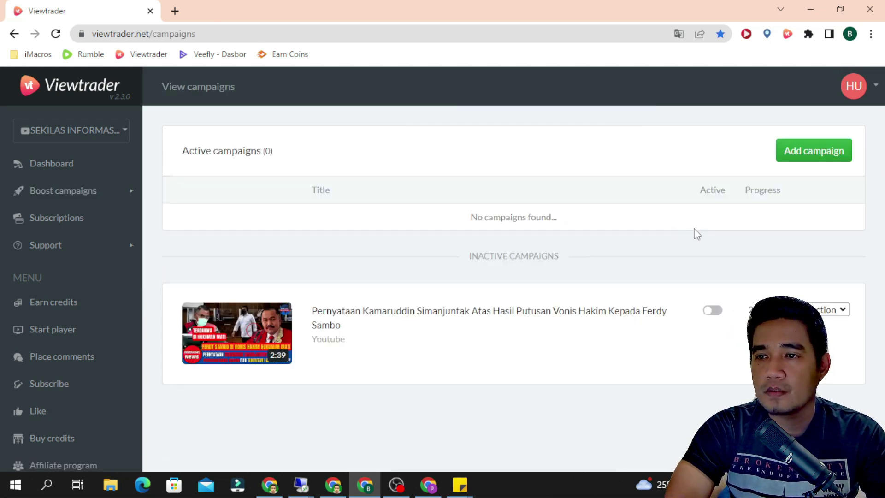
click(823, 157)
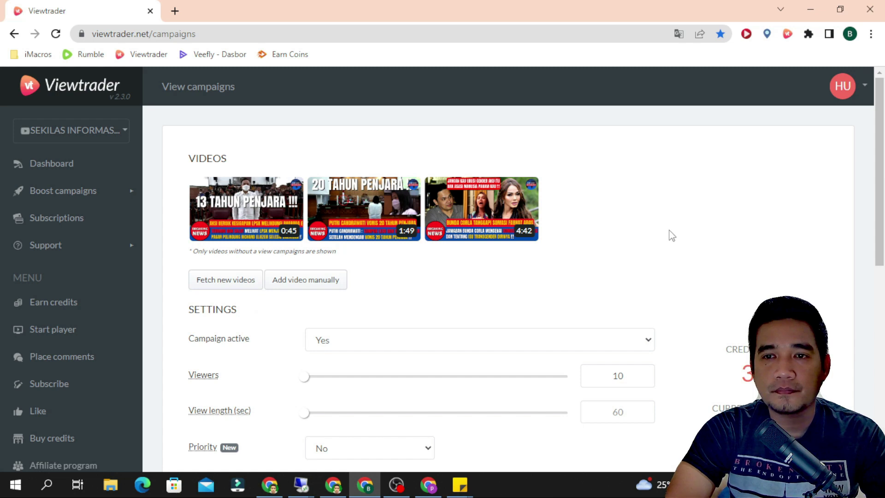
Step: Switch to the browser profile "studio (12)" and open the video list of the SEKILAS INFORMASI channel on YouTube
click(850, 34)
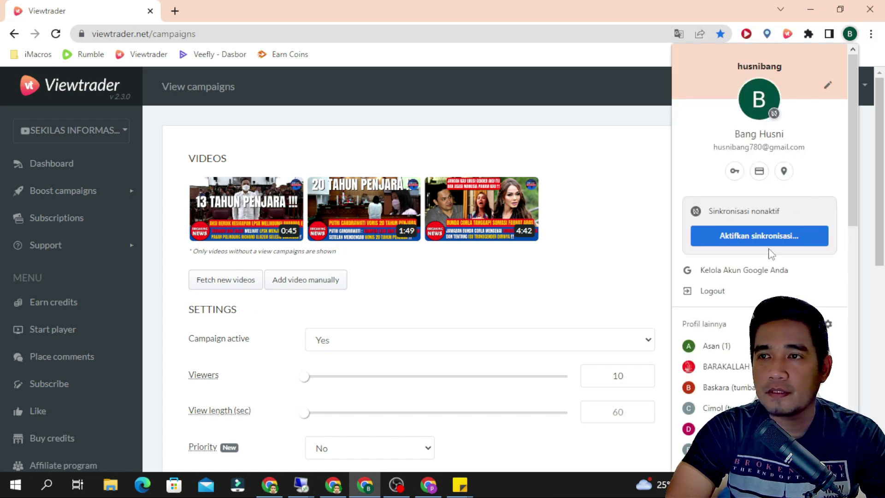
scroll(766, 276, down, 10)
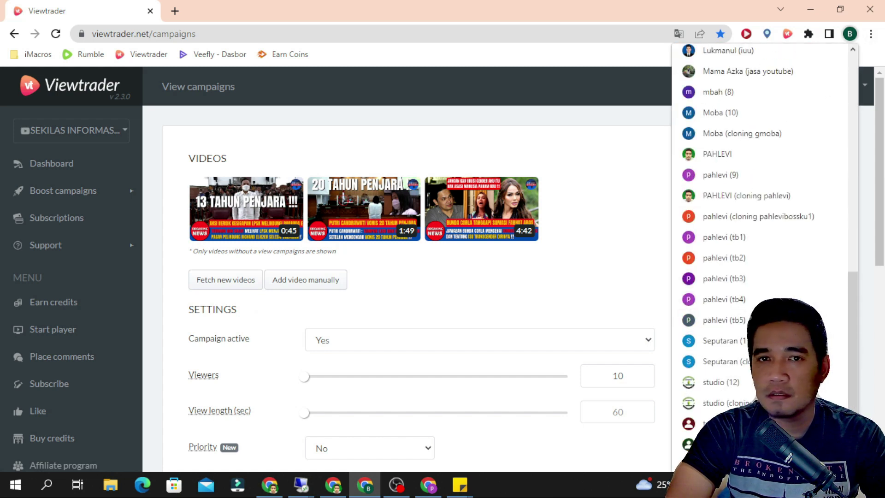
click(738, 383)
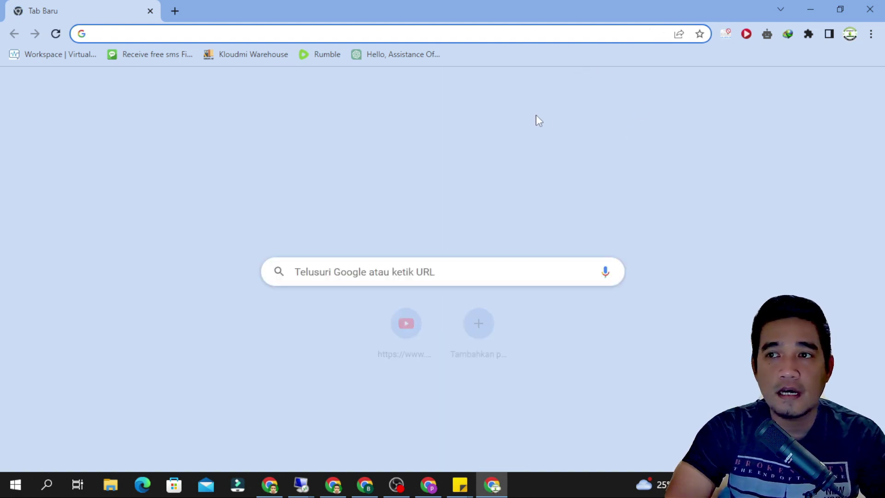
click(395, 339)
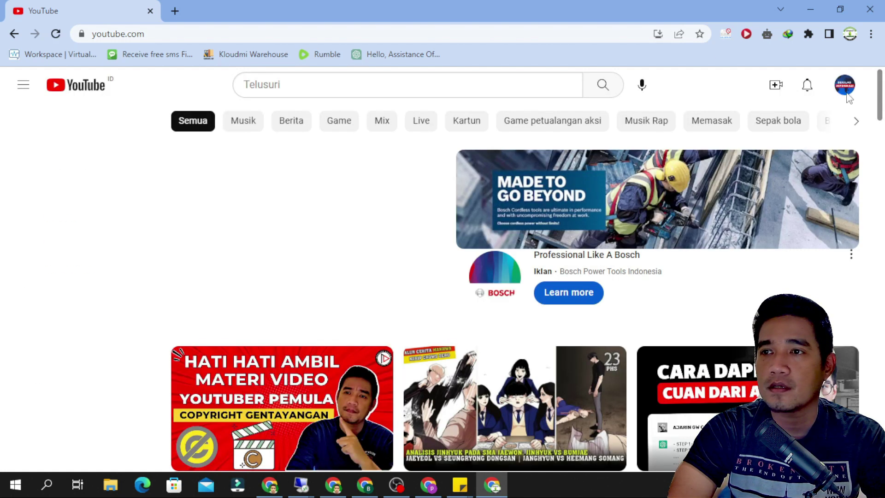
click(844, 87)
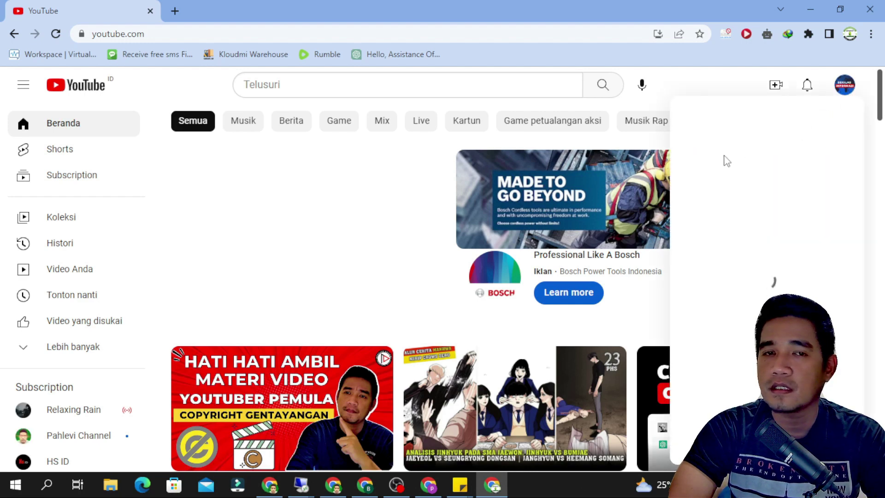
click(767, 161)
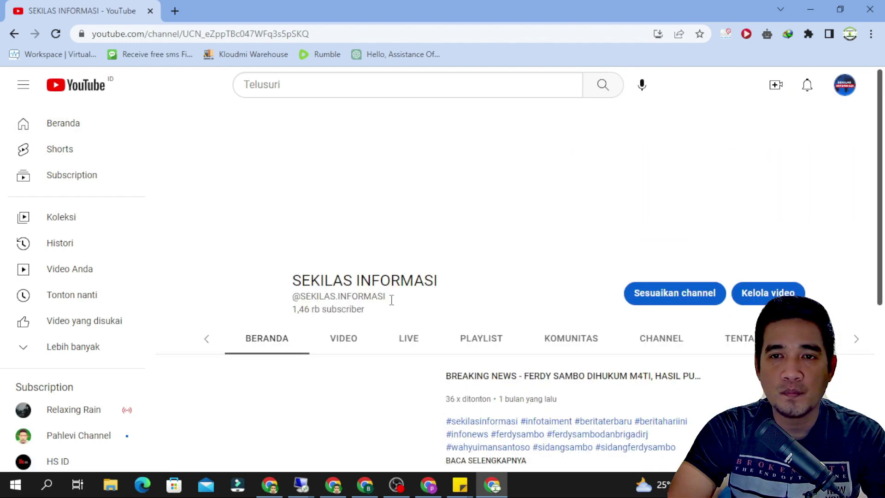
click(287, 304)
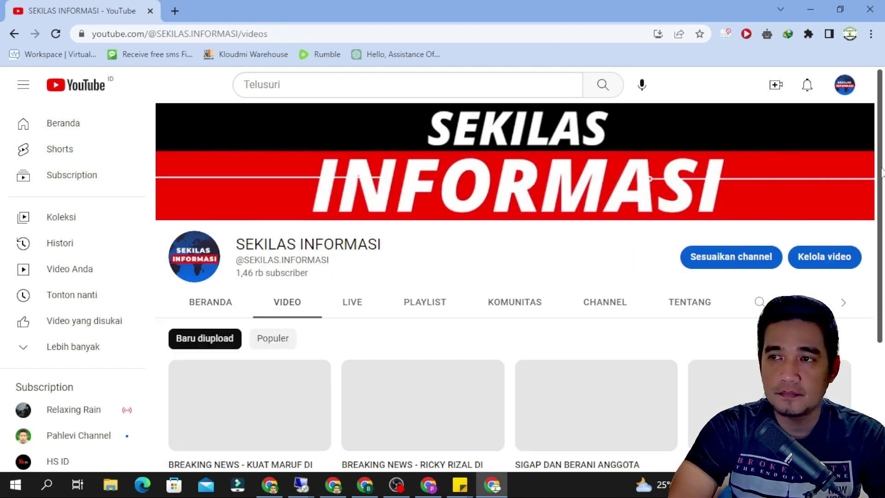
Step: Look through the channel's uploaded videos and compare them with the videos offered for the Viewtrader campaign
scroll(883, 157, down, 3)
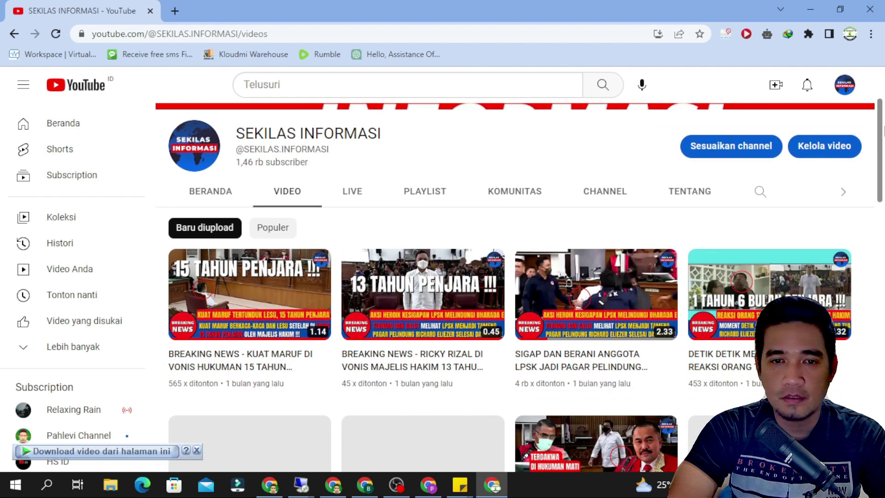
scroll(883, 134, down, 1)
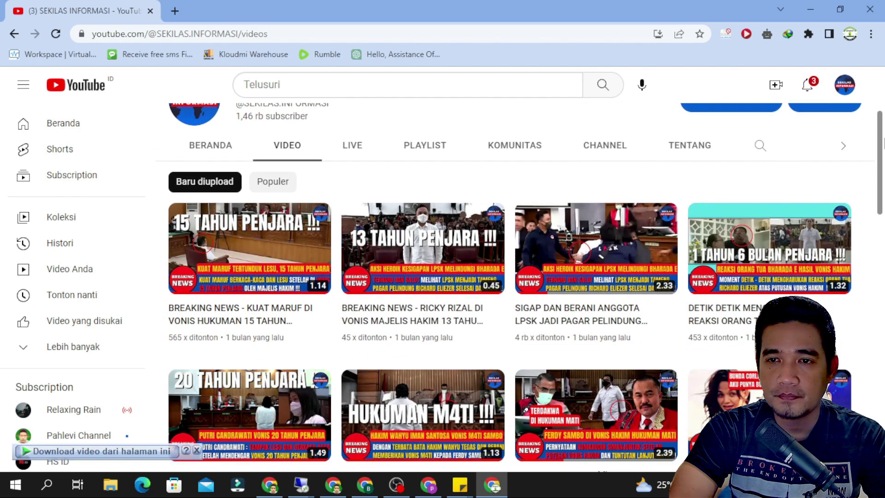
scroll(883, 143, down, 3)
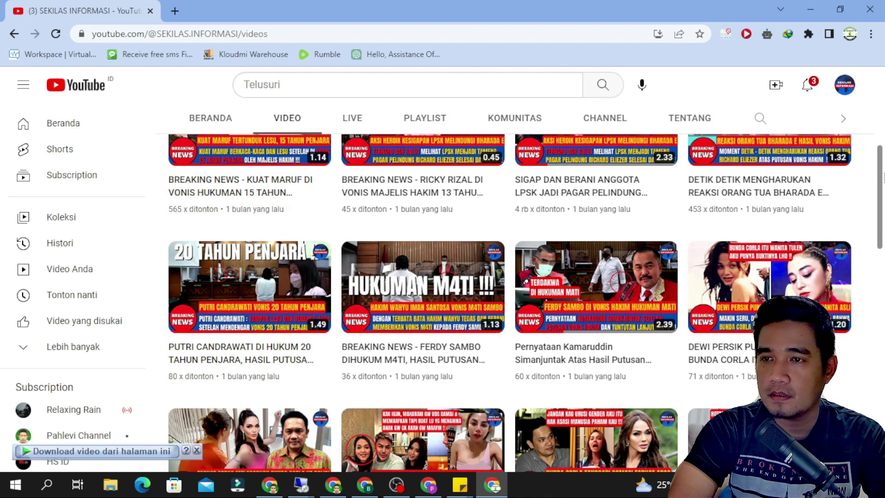
drag(883, 177, 883, 230)
click(367, 489)
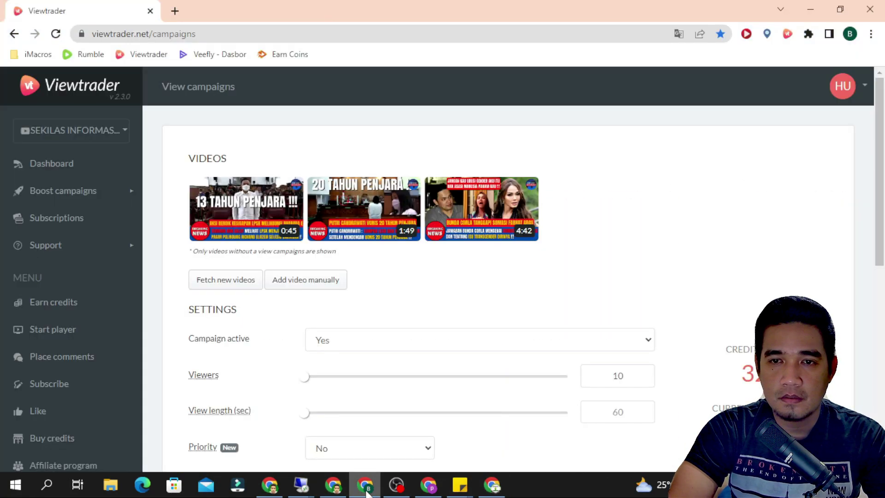
click(366, 491)
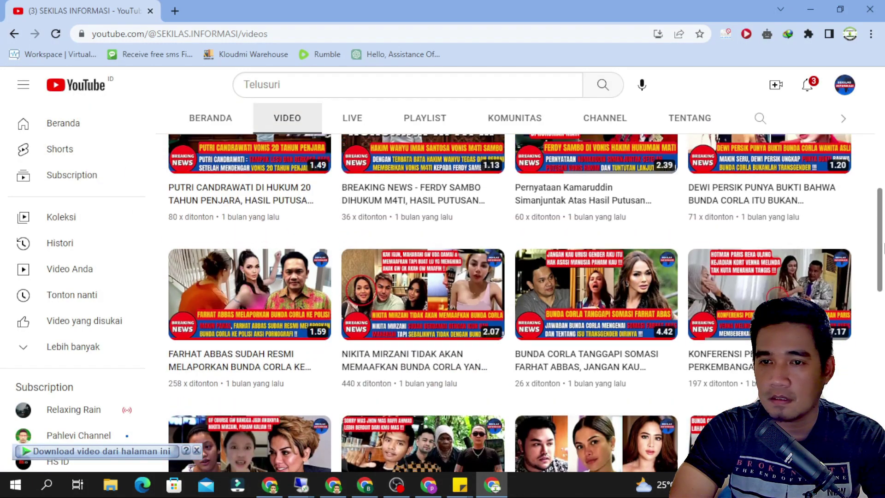
Step: Copy the link address of the 1:20 video "DEWI PERSIK PUNYA BUKTI BAHWA BUNDA CORLA..." from the channel's video list
drag(883, 249, 883, 240)
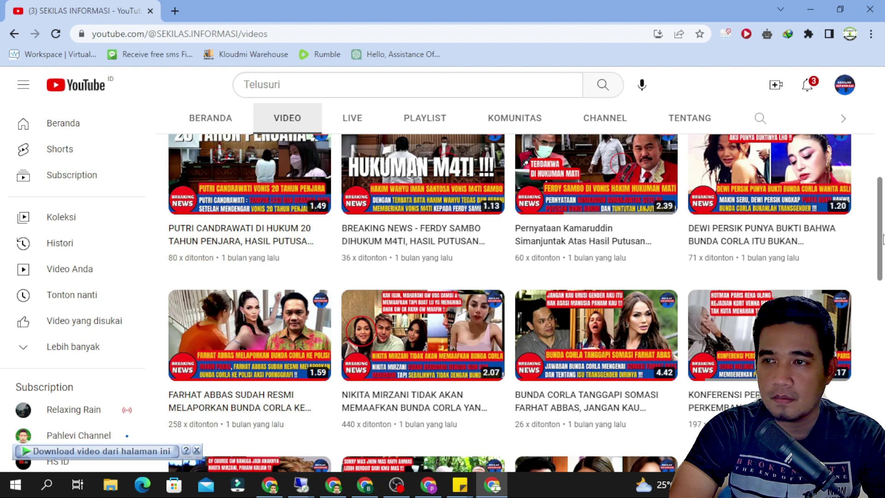
drag(883, 239, 883, 232)
mouse_move(754, 202)
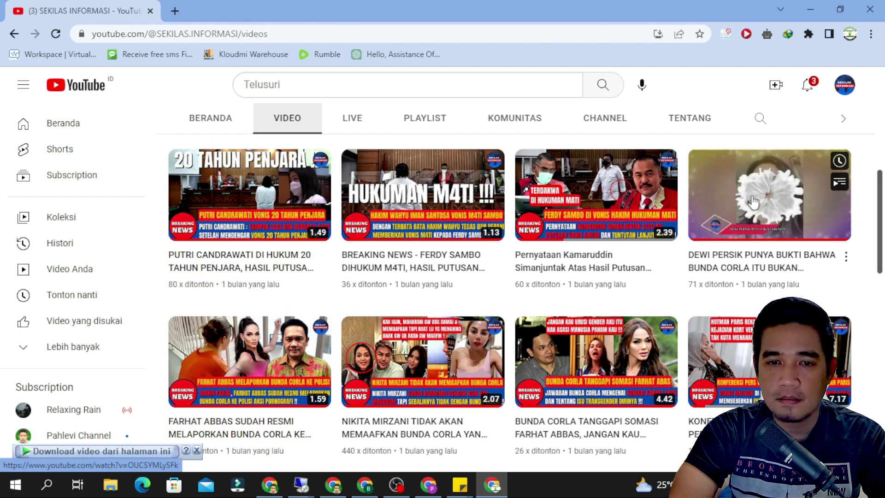
right_click(795, 186)
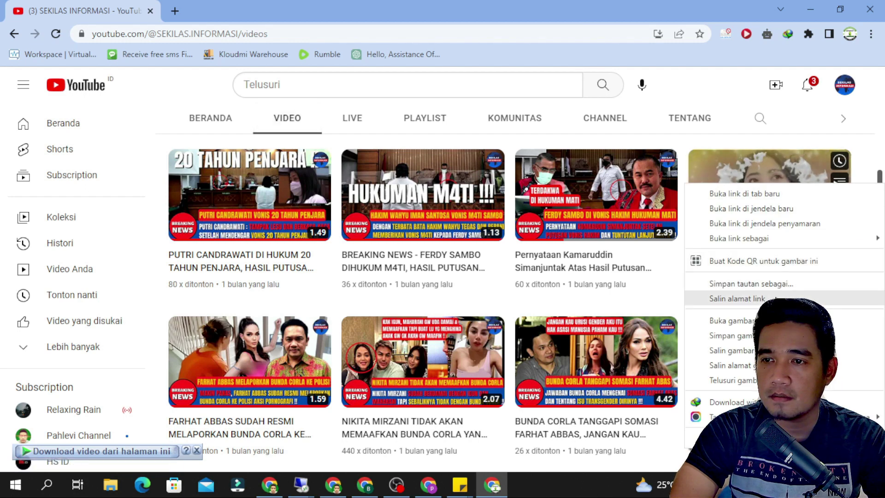
key(Escape)
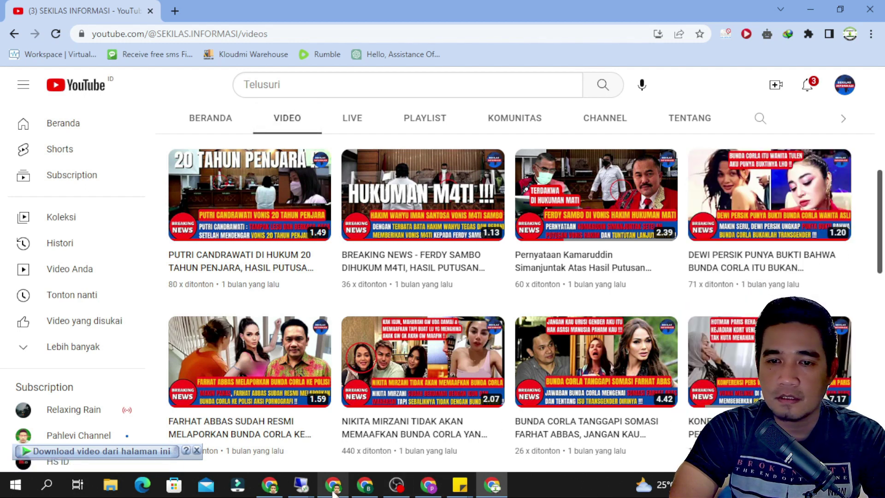
click(365, 485)
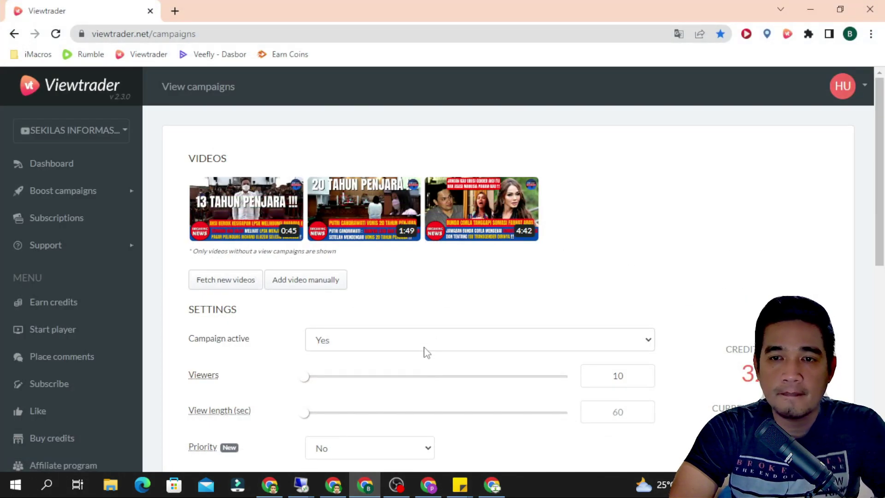
scroll(434, 318, down, 1)
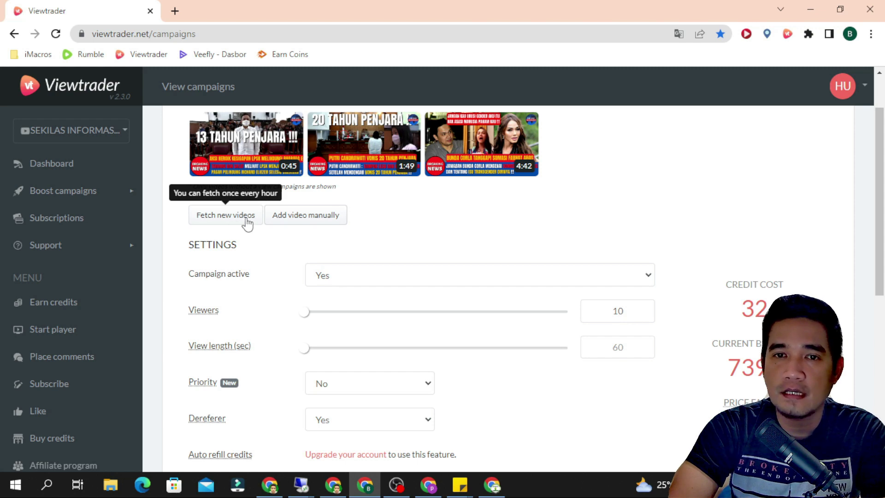
click(310, 220)
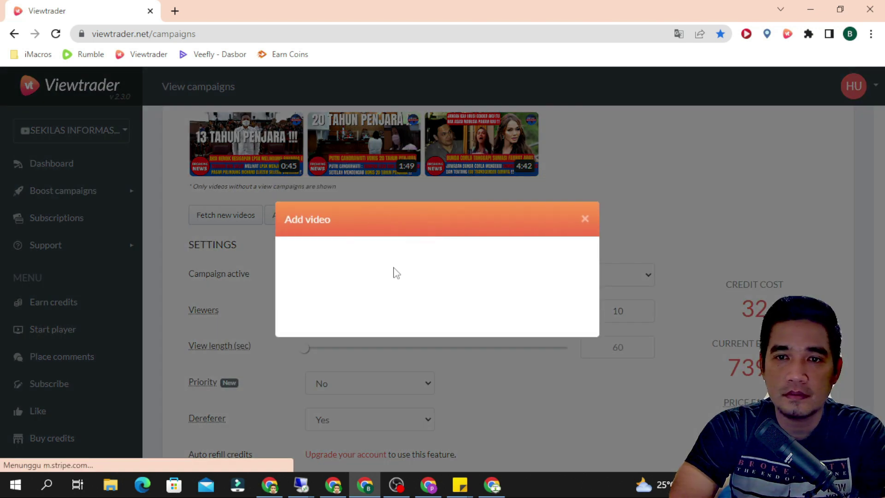
click(316, 269)
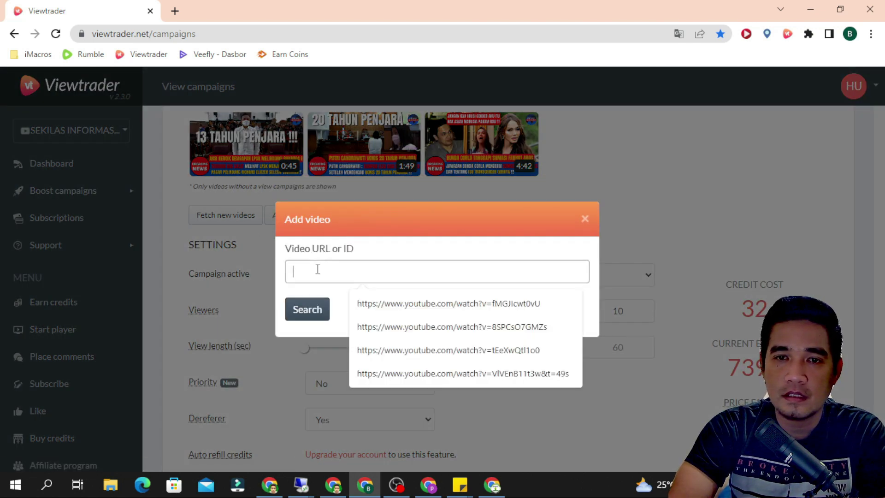
text(https://www.youtube.com/watch?v=OUCSYMLySFk)
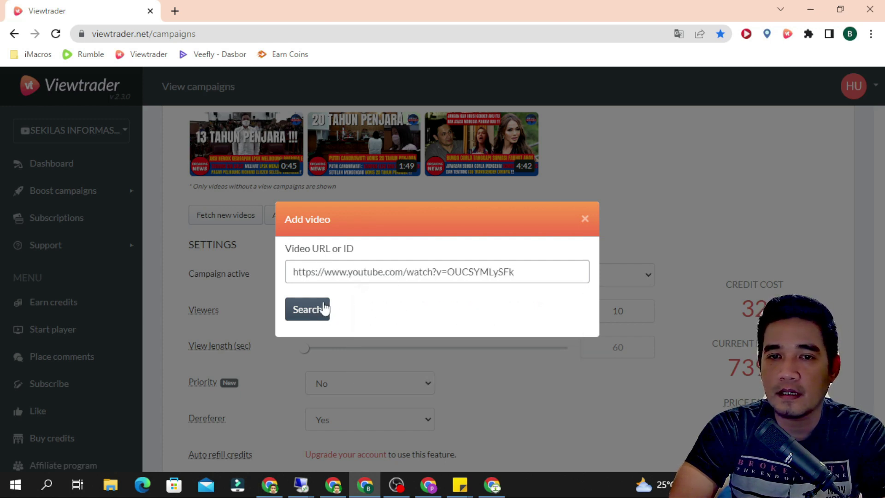
click(316, 313)
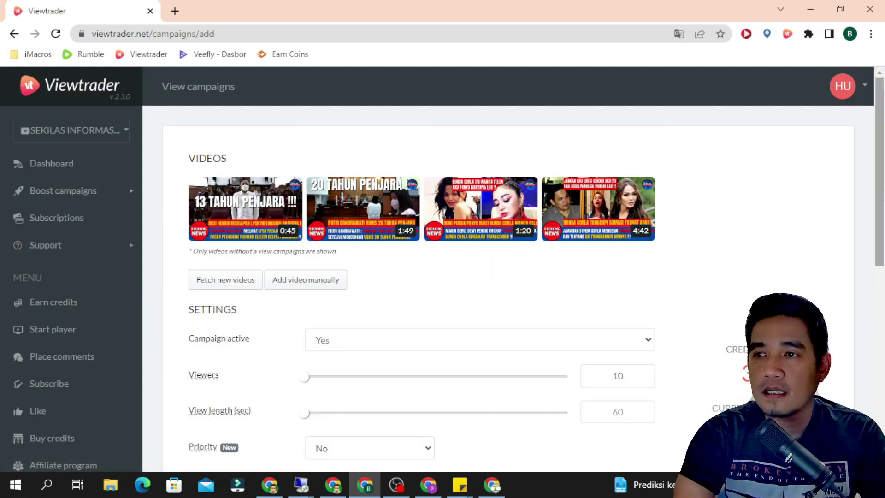
Step: Check the added video against the YouTube channel list and select the 1:20 DEWI PERSIK video for the campaign
drag(883, 165, 883, 187)
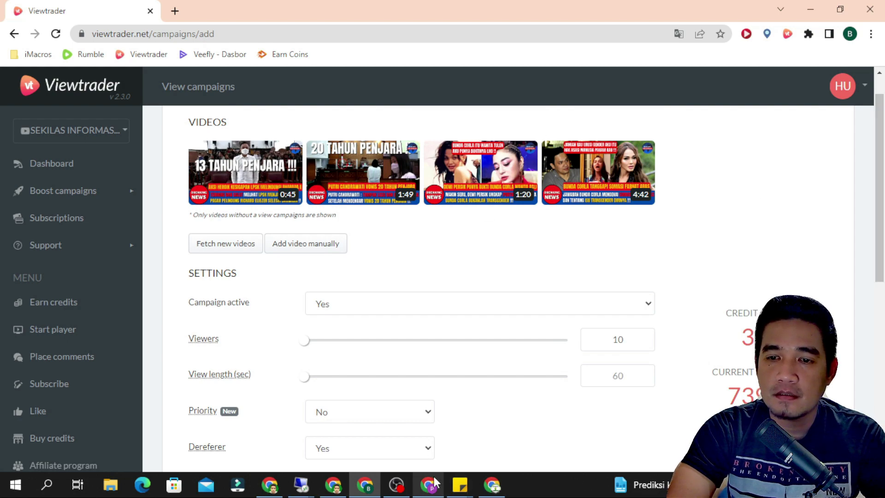
click(492, 486)
click(493, 486)
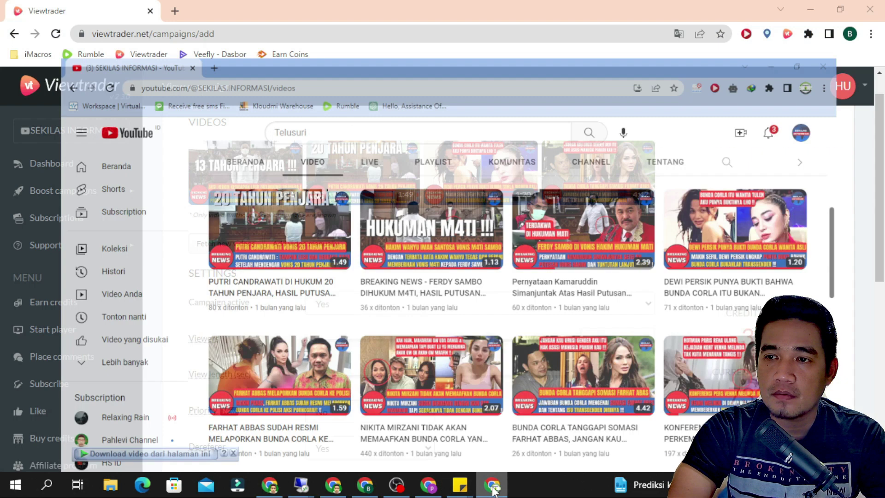
click(470, 173)
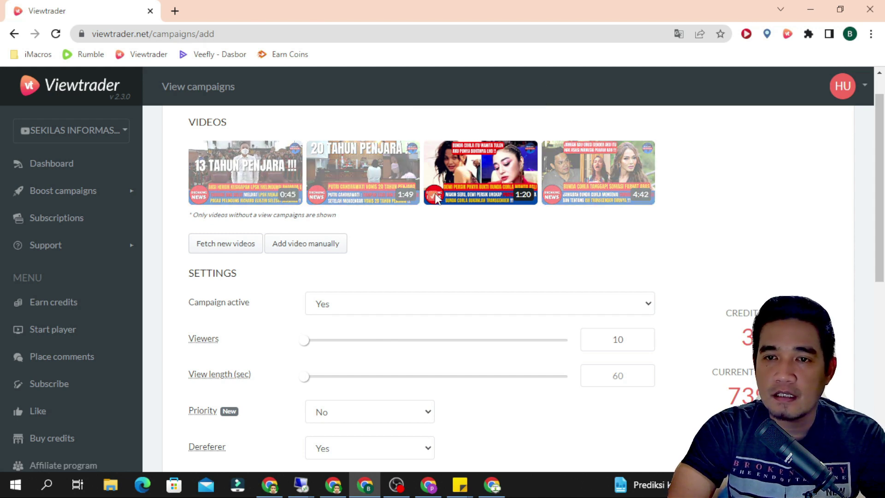
Step: Look over the campaign settings and translate the page into Indonesian
scroll(424, 313, down, 2)
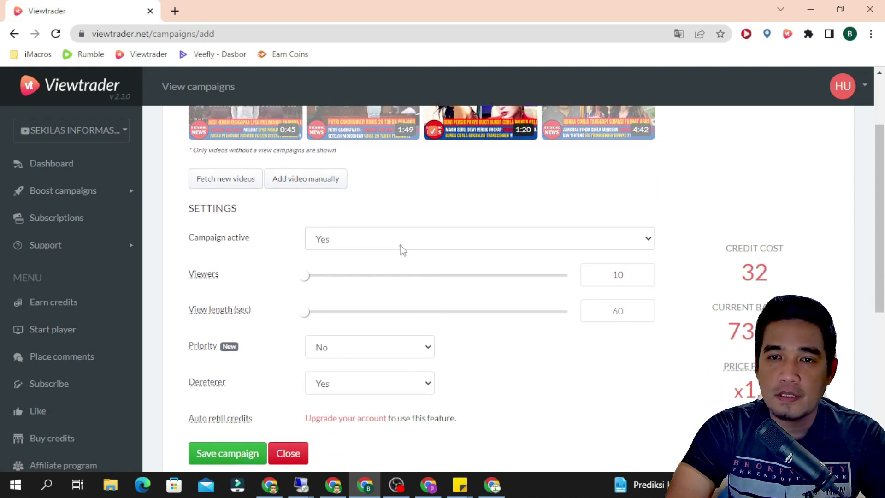
scroll(417, 302, down, 2)
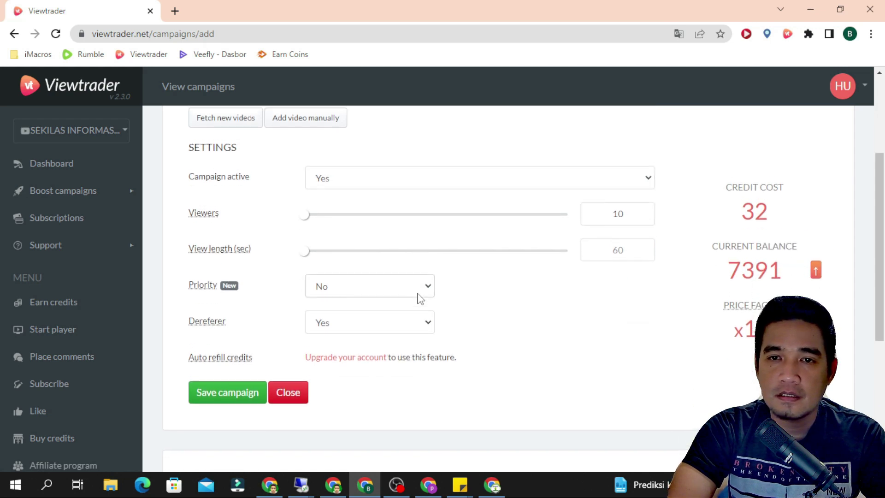
scroll(419, 299, up, 2)
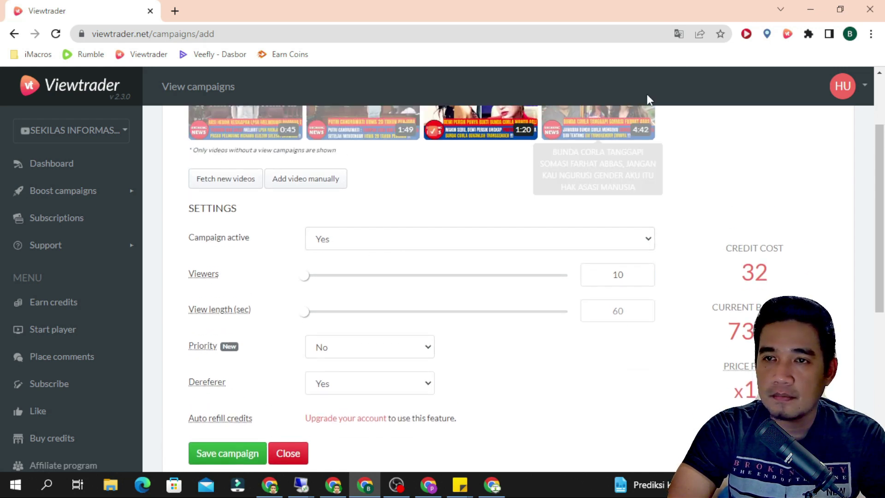
click(679, 34)
click(570, 63)
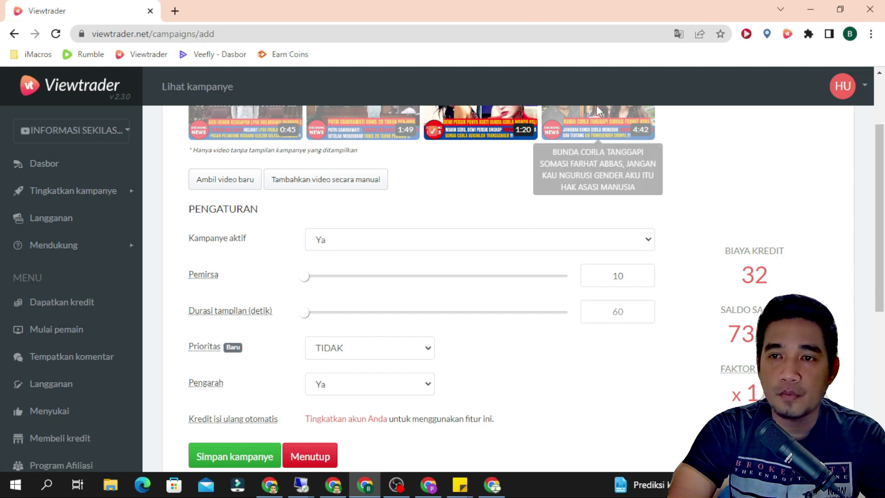
Step: Try different view lengths for the campaign and set the view duration to 90 seconds
scroll(539, 207, up, 1)
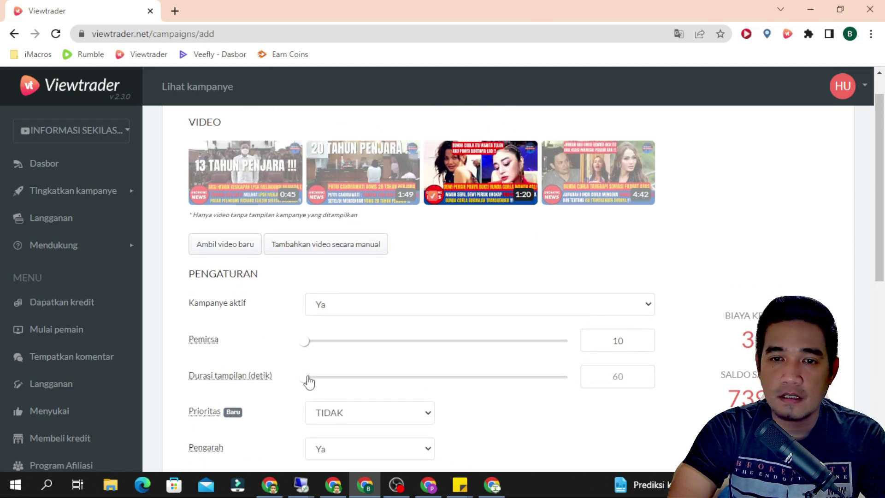
drag(308, 382, 341, 380)
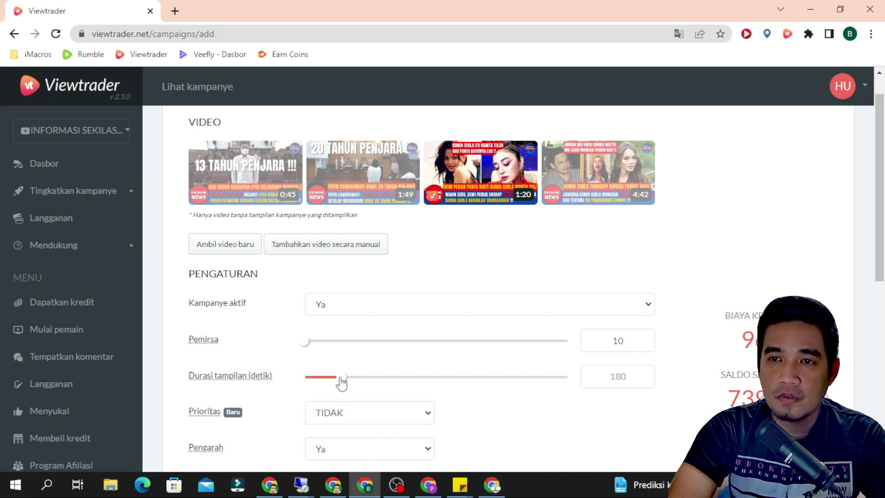
drag(337, 384, 310, 385)
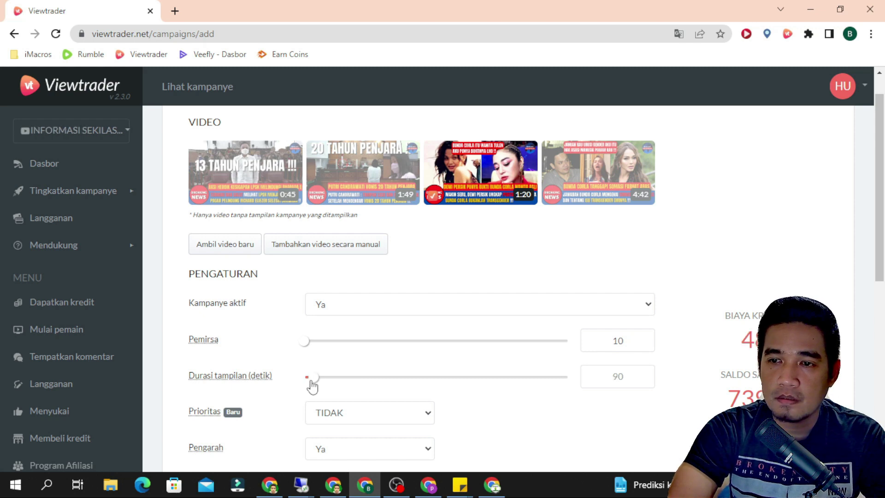
click(318, 380)
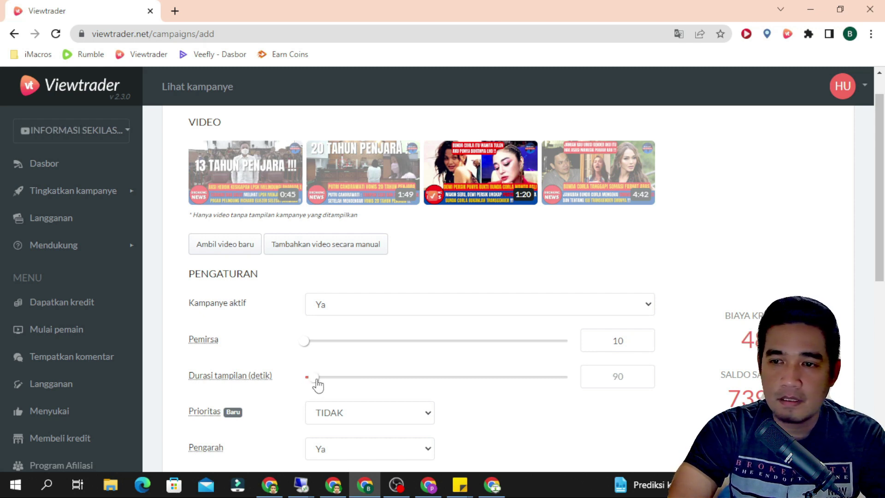
mouse_move(318, 385)
mouse_down()
mouse_move(336, 386)
mouse_move(302, 385)
mouse_up()
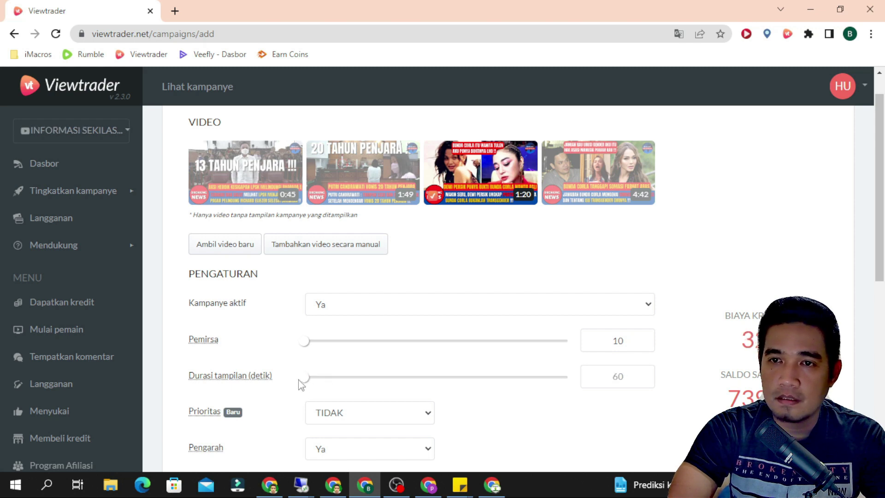
click(315, 383)
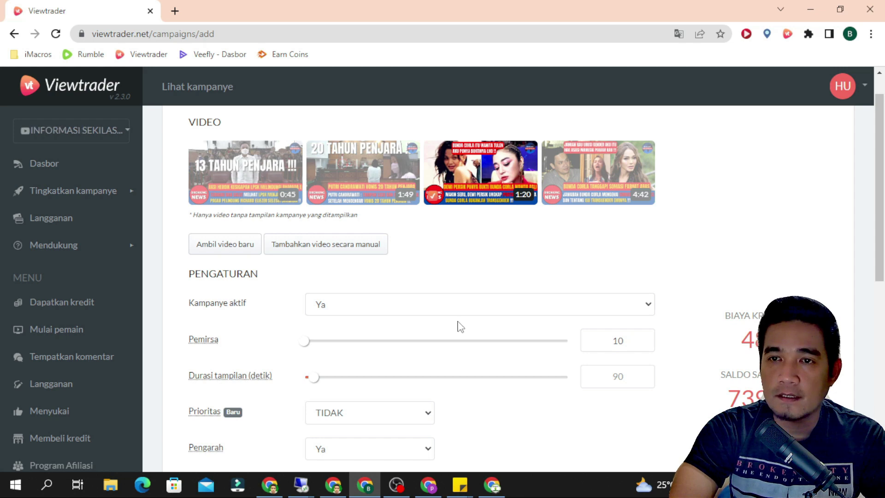
Step: Set the campaign's number of viewers to 200 and apply the value
scroll(460, 326, down, 1)
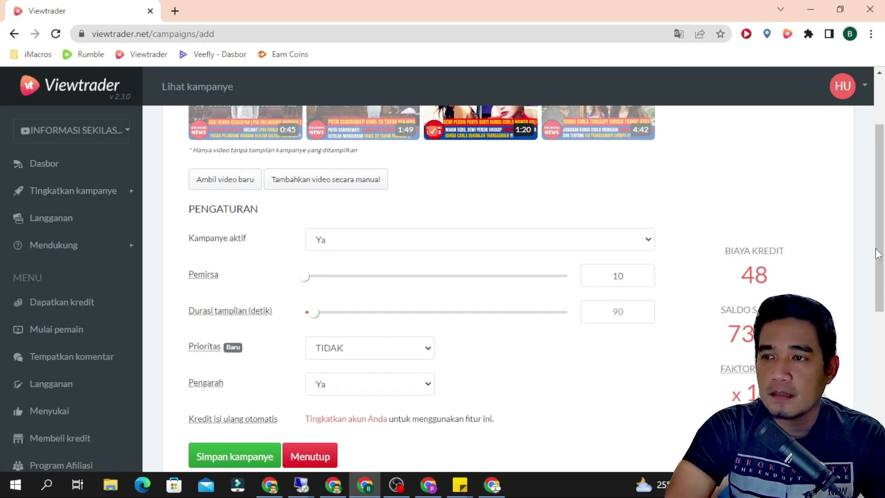
scroll(878, 254, up, 1)
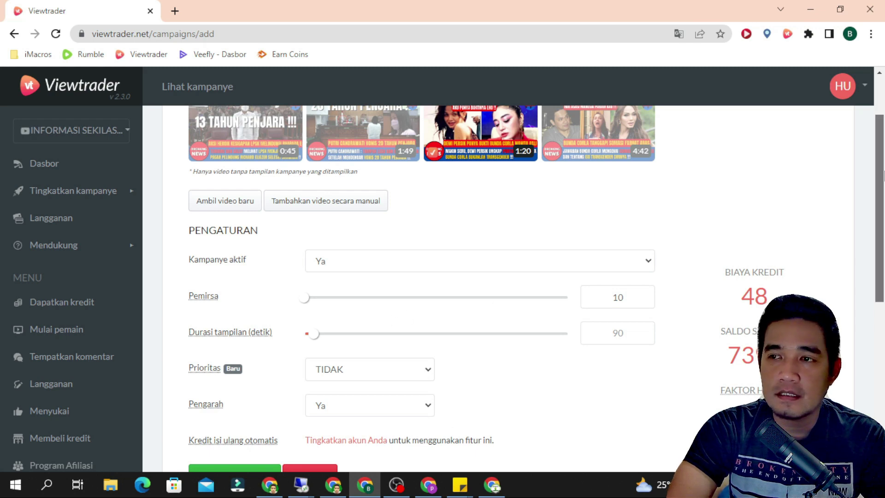
scroll(883, 175, up, 1)
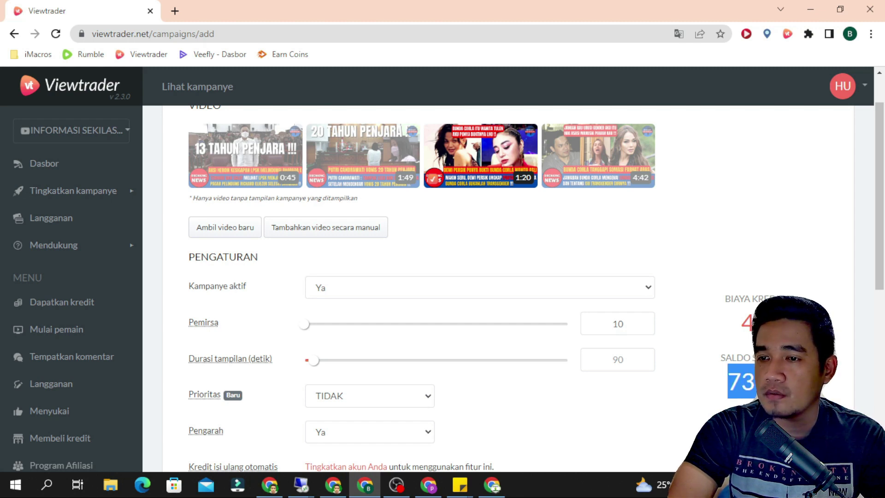
drag(625, 322, 606, 325)
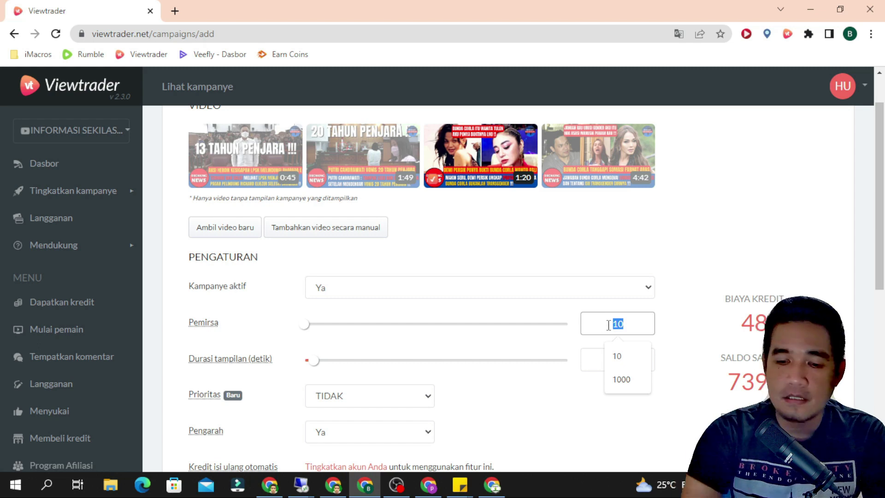
key(BackSpace)
text(200)
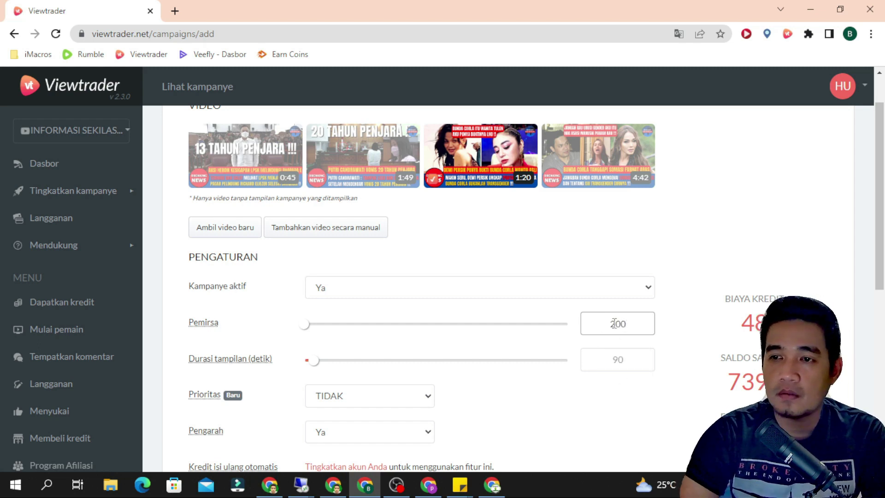
click(689, 349)
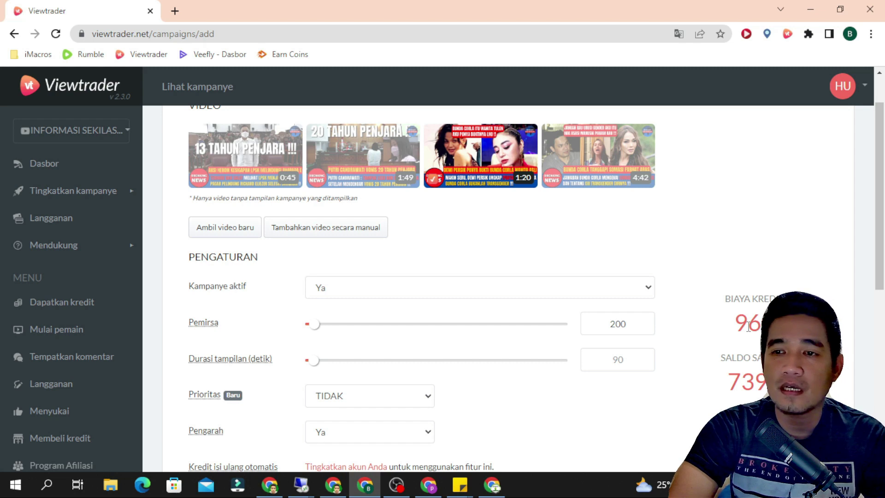
drag(631, 322, 607, 321)
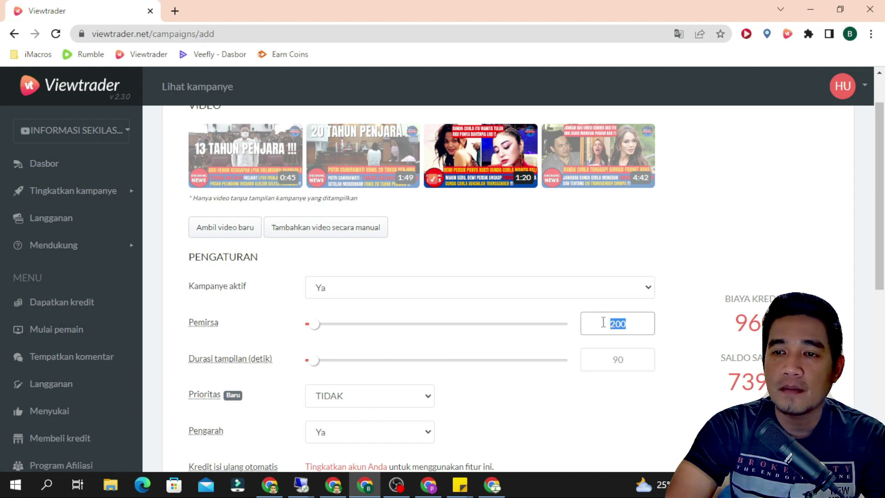
click(687, 327)
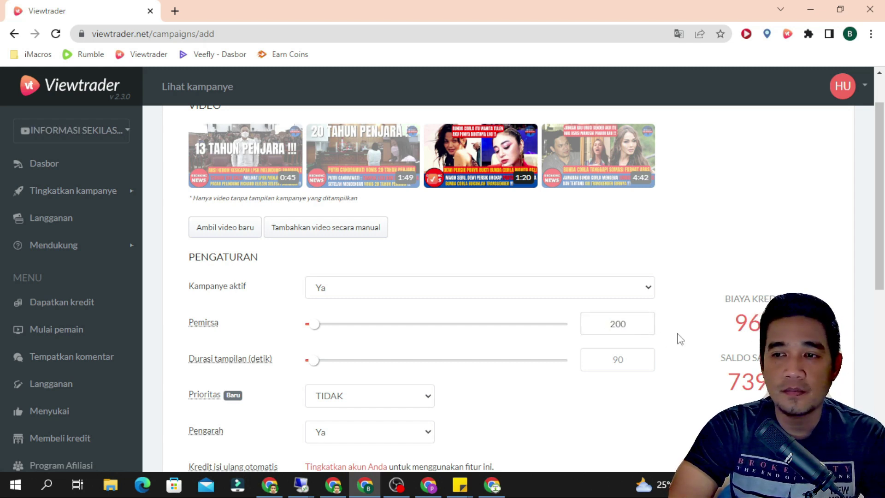
Step: Turn on priority for the campaign by setting Prioritas to Ya
scroll(684, 339, down, 2)
scroll(686, 339, down, 2)
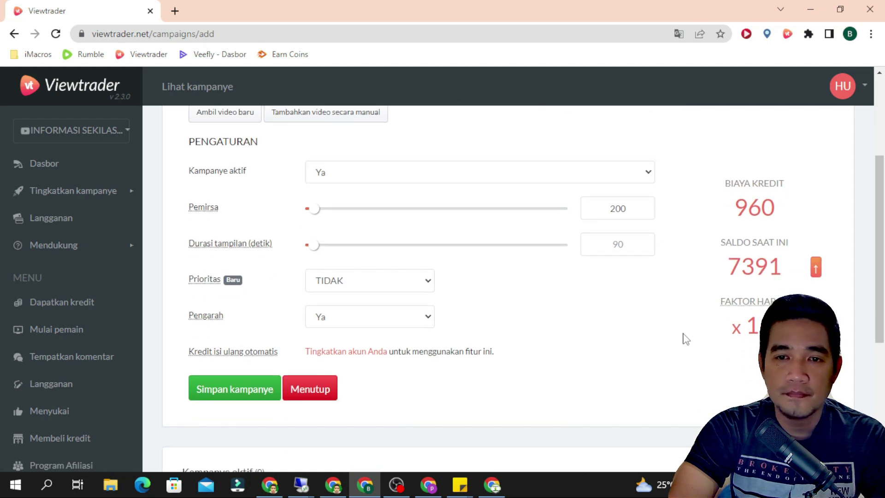
click(377, 271)
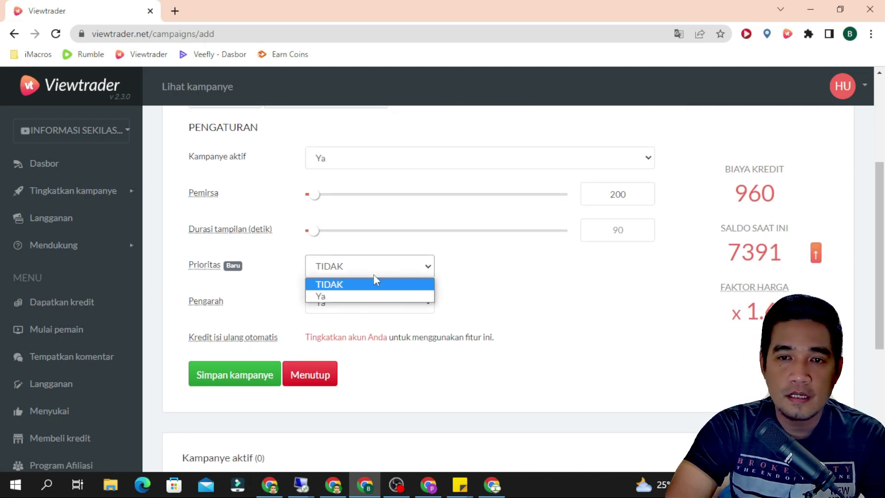
click(355, 296)
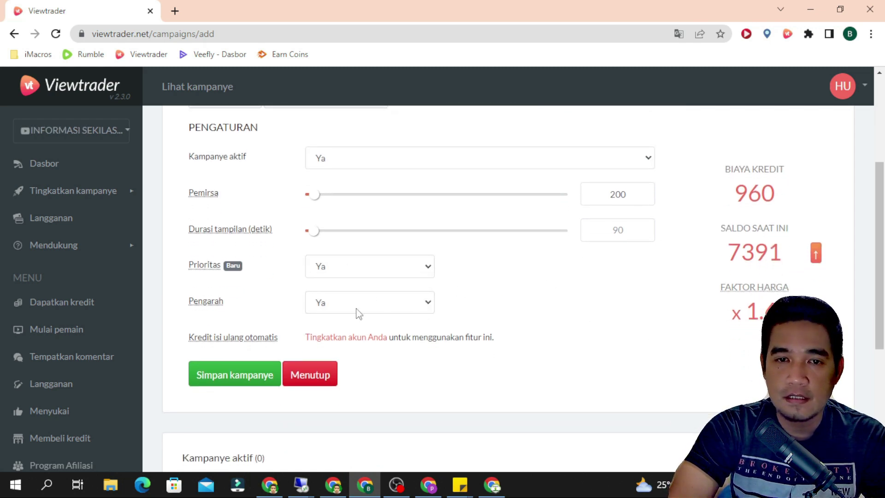
mouse_move(214, 309)
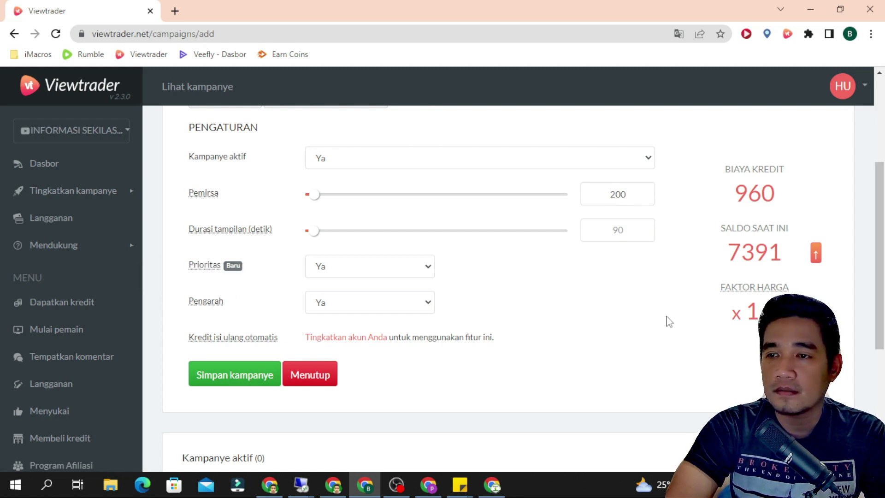
Step: Review the campaign settings and save the campaign
scroll(622, 291, down, 4)
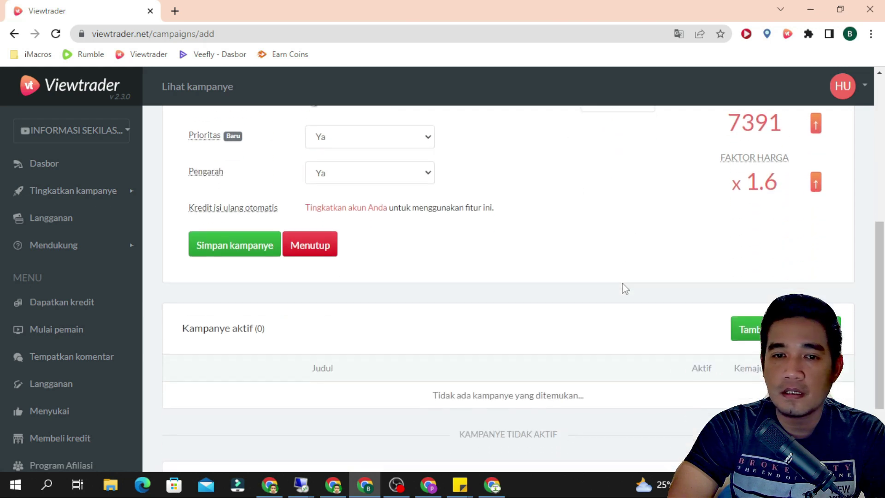
scroll(622, 291, up, 6)
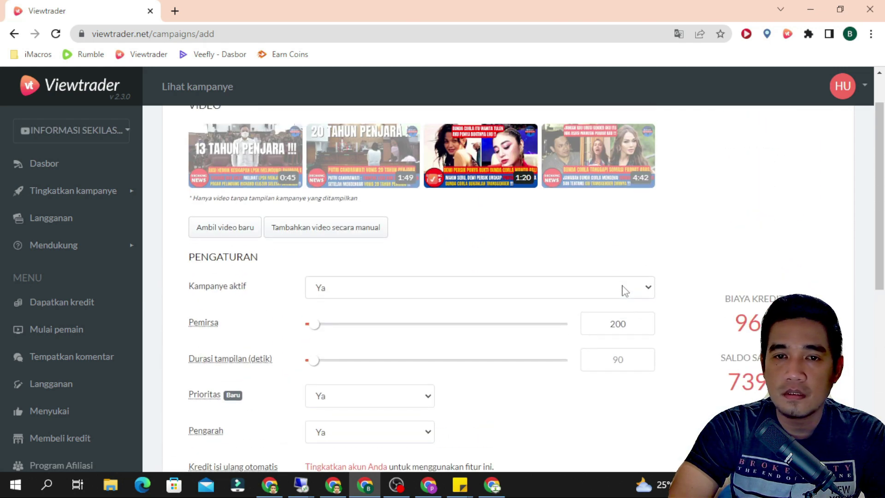
scroll(625, 295, down, 3)
scroll(624, 302, down, 5)
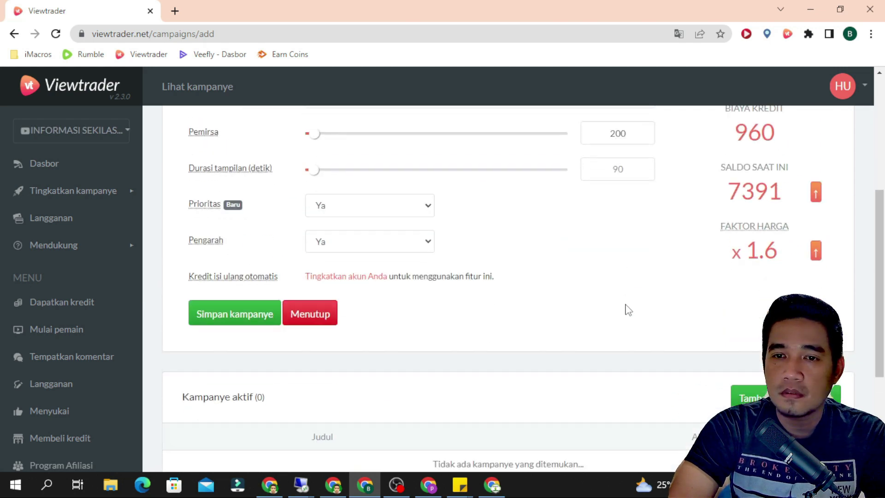
scroll(628, 310, up, 5)
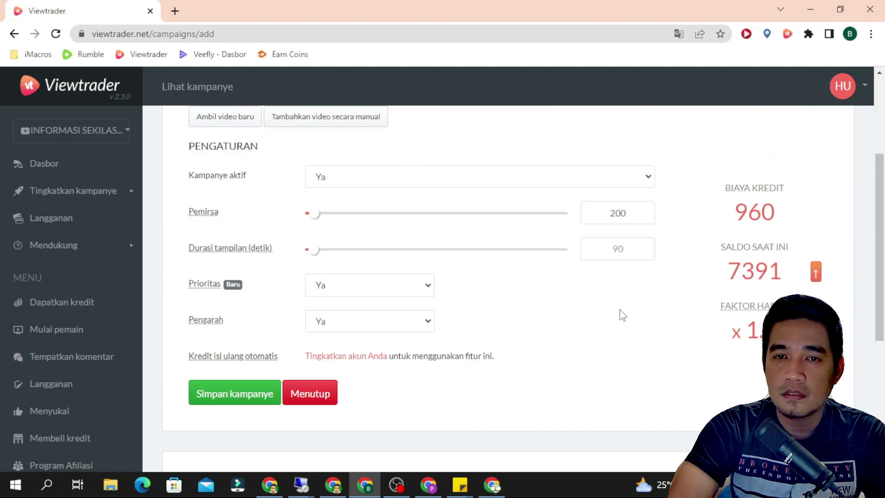
click(258, 401)
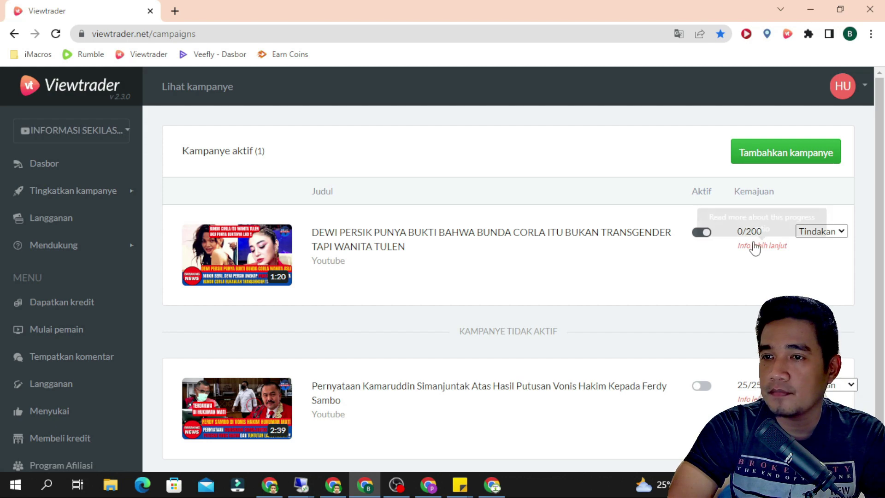
Step: Switch to the YouTube browser window, open YouTube Studio for the SEKILAS INFORMASI channel and view its channel analytics
click(492, 485)
click(845, 84)
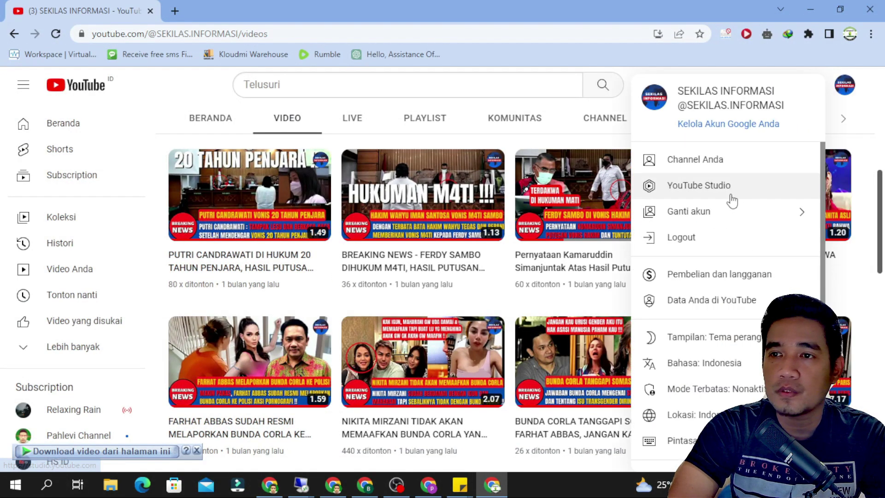
click(727, 198)
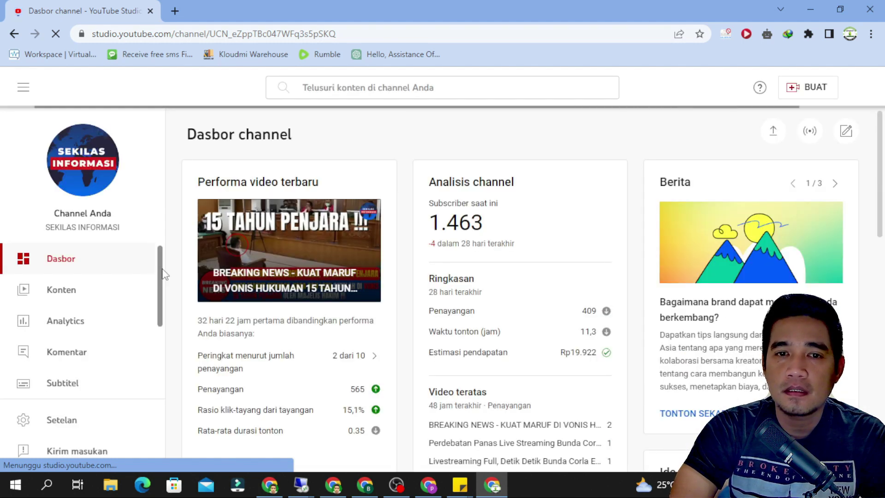
drag(162, 270, 164, 302)
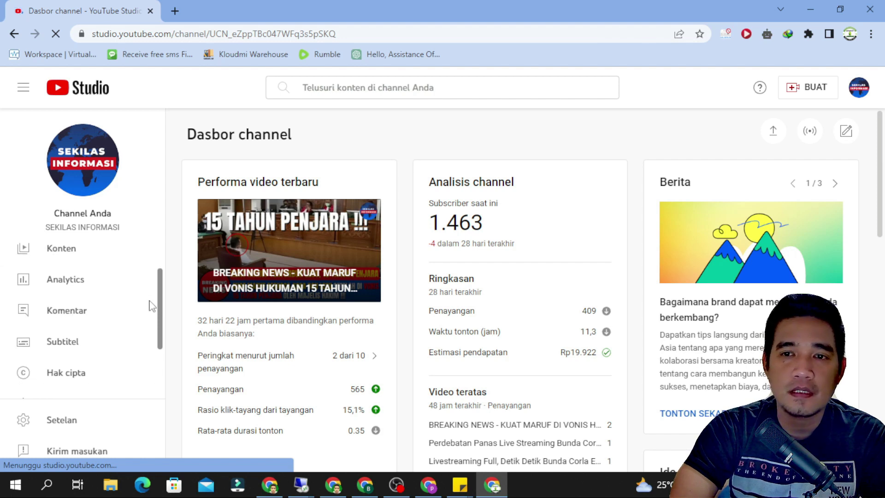
scroll(150, 306, up, 2)
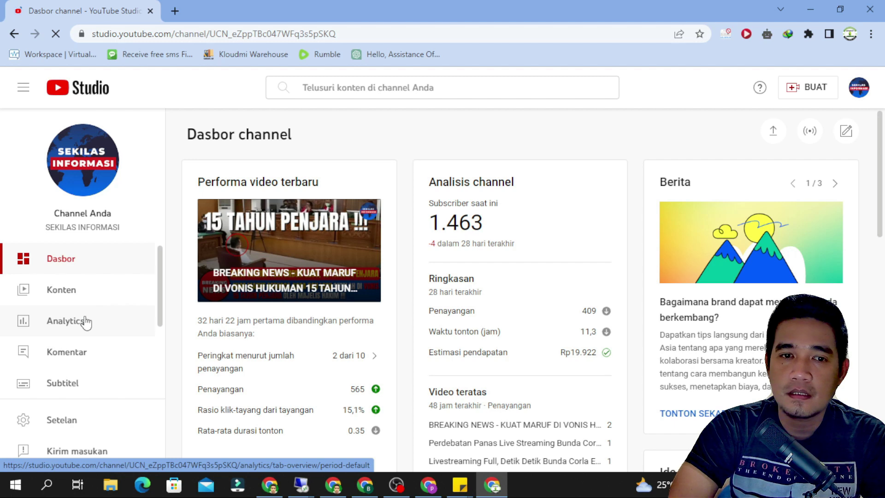
click(85, 320)
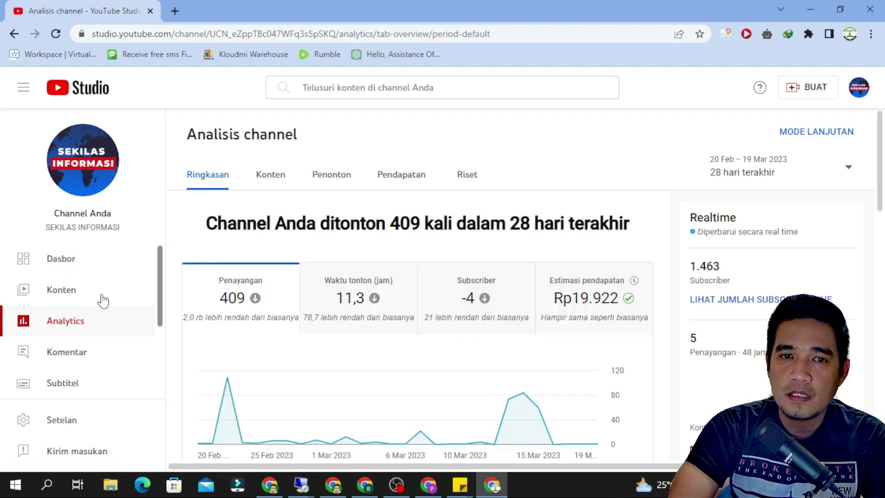
Step: Find the 1:20 DEWI PERSIK video in the channel content and open its analytics
click(63, 302)
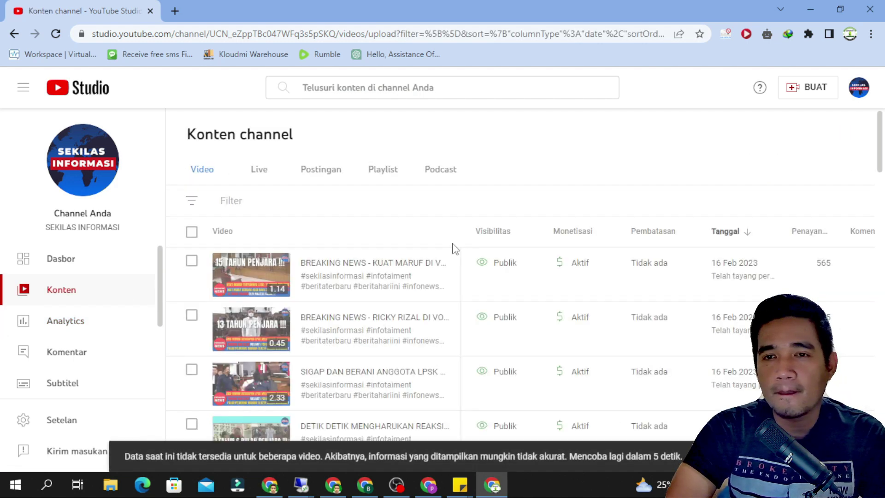
scroll(480, 291, down, 10)
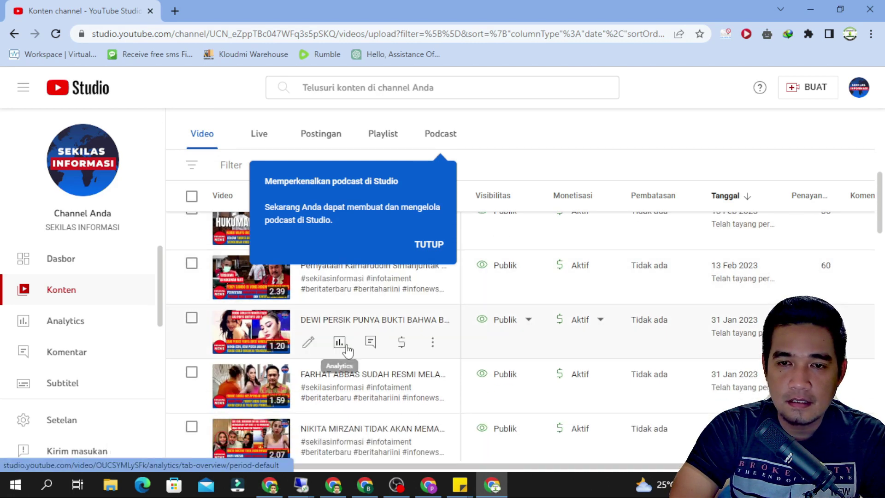
click(339, 343)
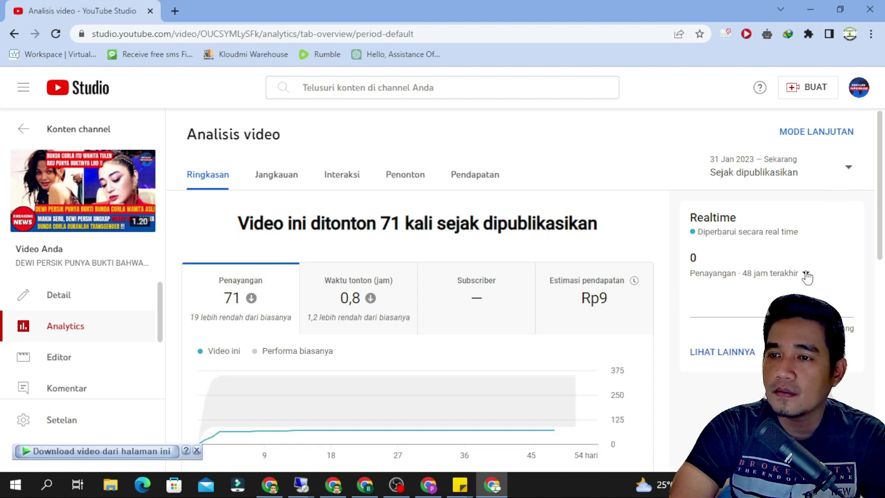
Step: Show the video's realtime views for the last 60 minutes and look over its analytics summary
click(806, 274)
click(746, 295)
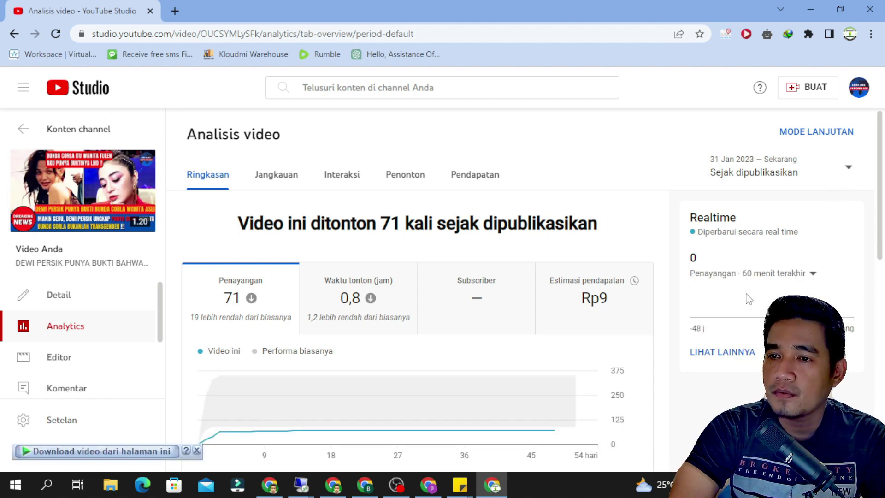
scroll(698, 368, down, 2)
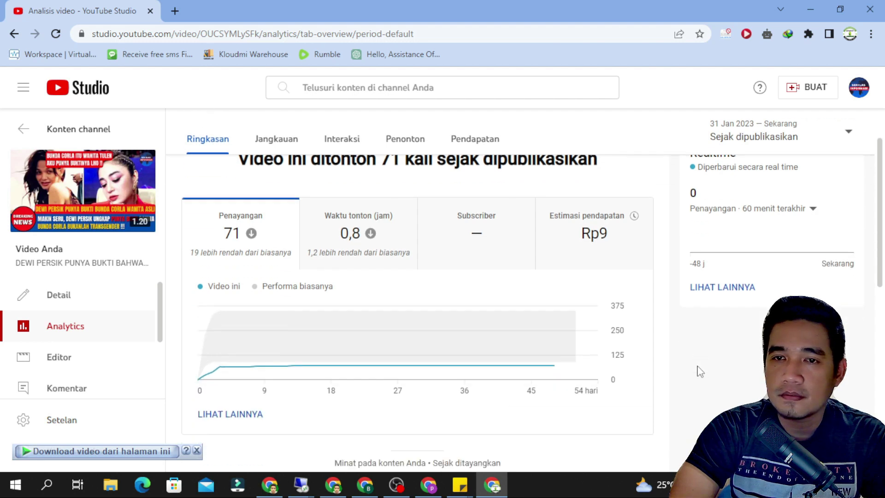
scroll(697, 367, up, 2)
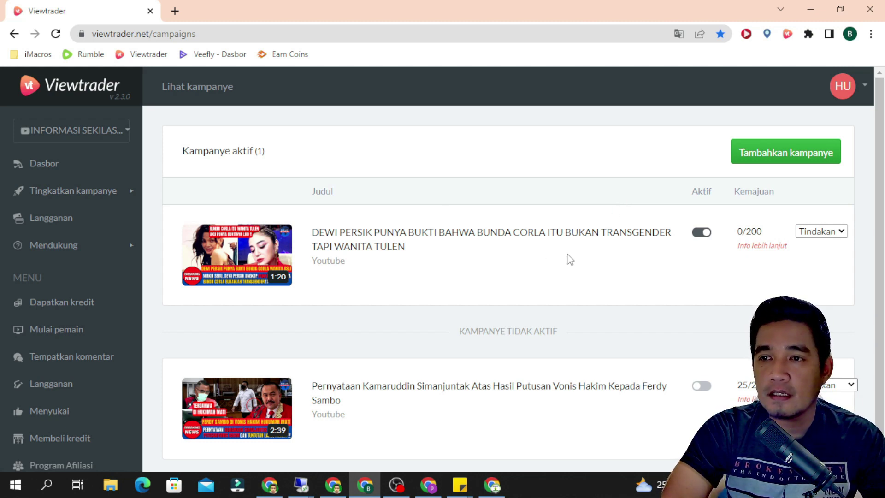
Step: Open the Viewtrader help article about the campaign's progress, translate it into Indonesian and read the Tampilan section
click(762, 255)
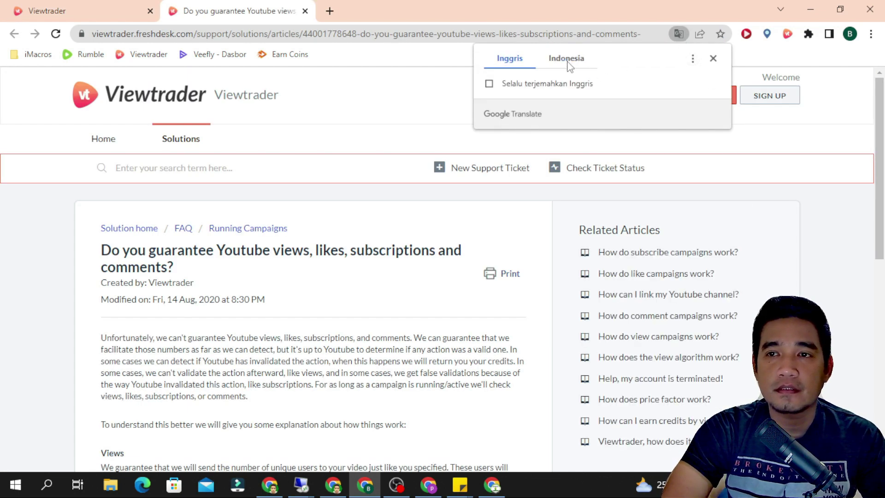
click(568, 65)
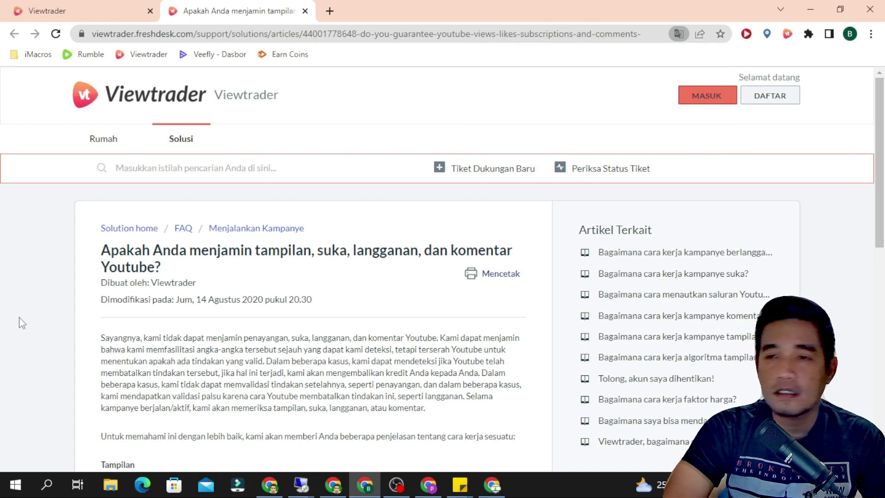
click(22, 323)
scroll(22, 323, down, 4)
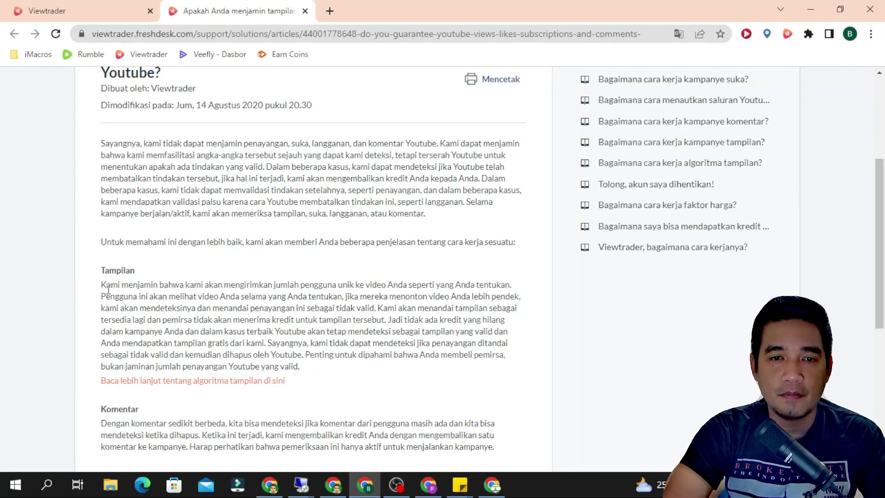
scroll(106, 283, down, 1)
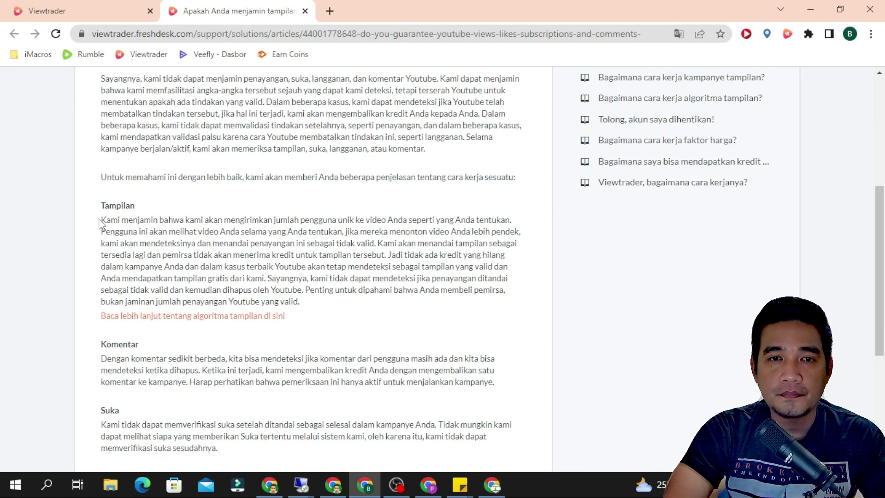